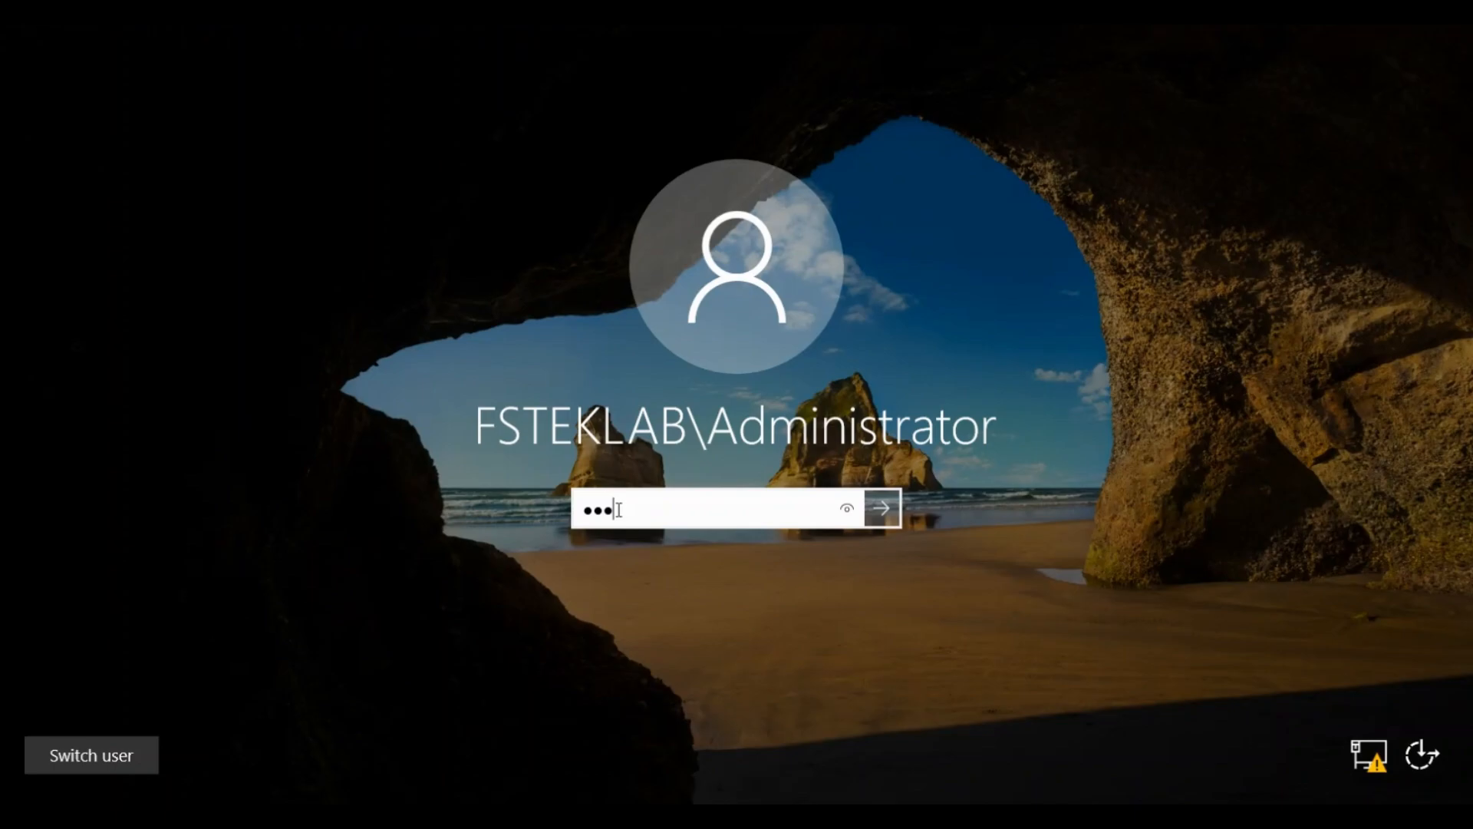
Sign in to the FSTEKLAB domain with the Administrator password
type("****")
key("Return")
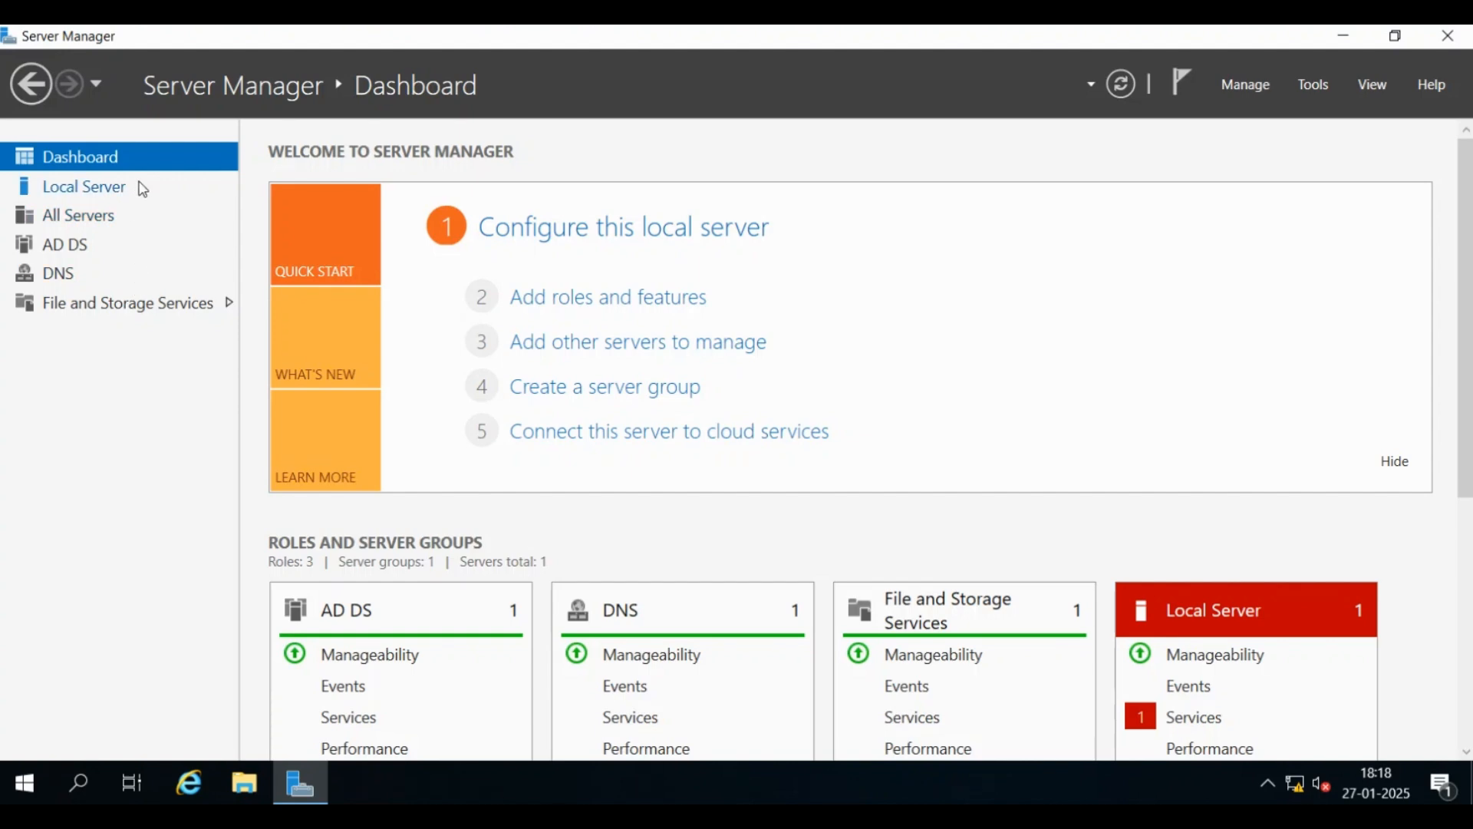
In Active Directory Users and Computers, confirm FFSTEKLAB-PDC is the only listed domain controller
left_click(1314, 86)
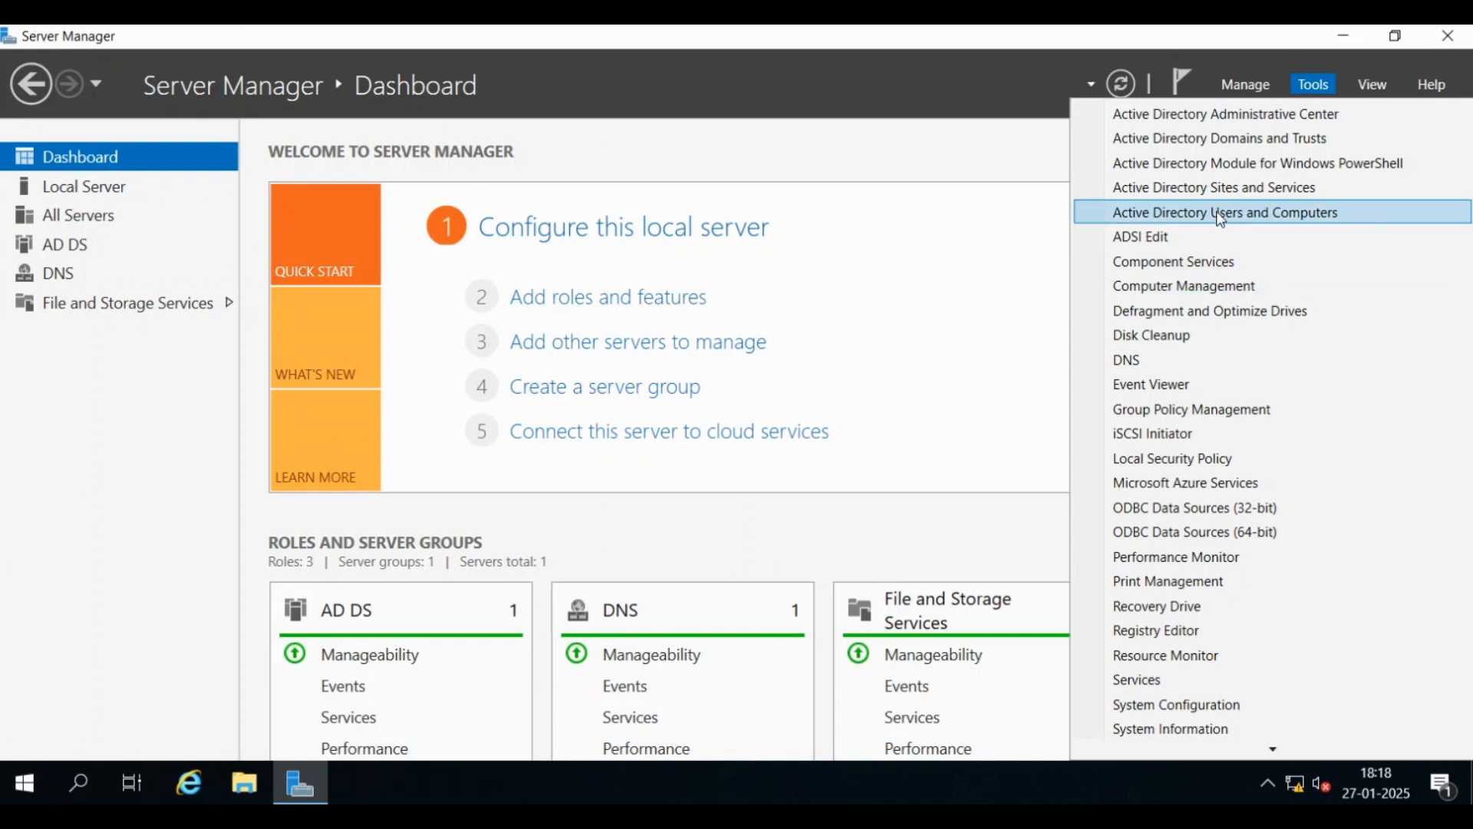
left_click(1263, 214)
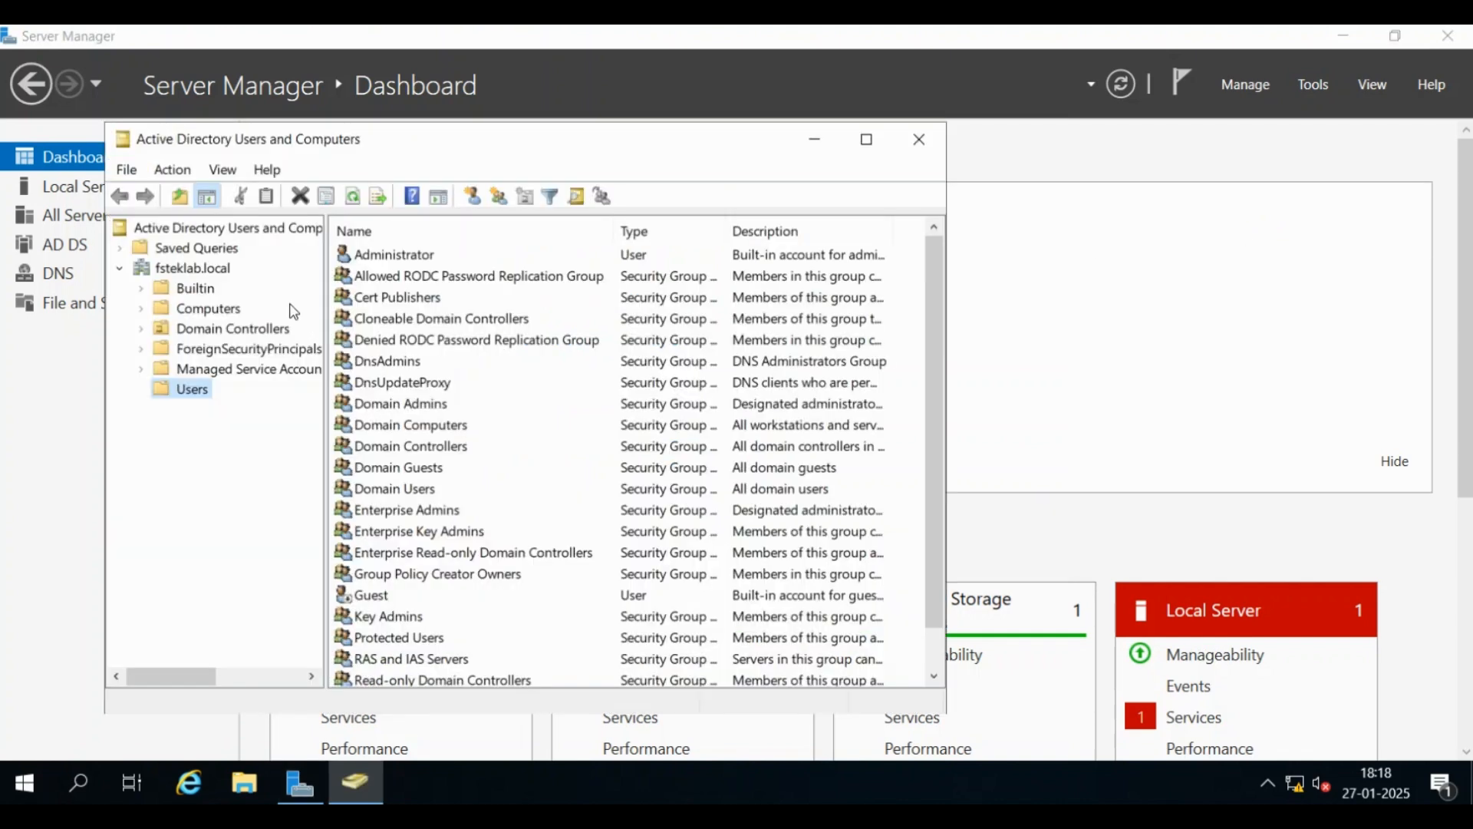
left_click(207, 330)
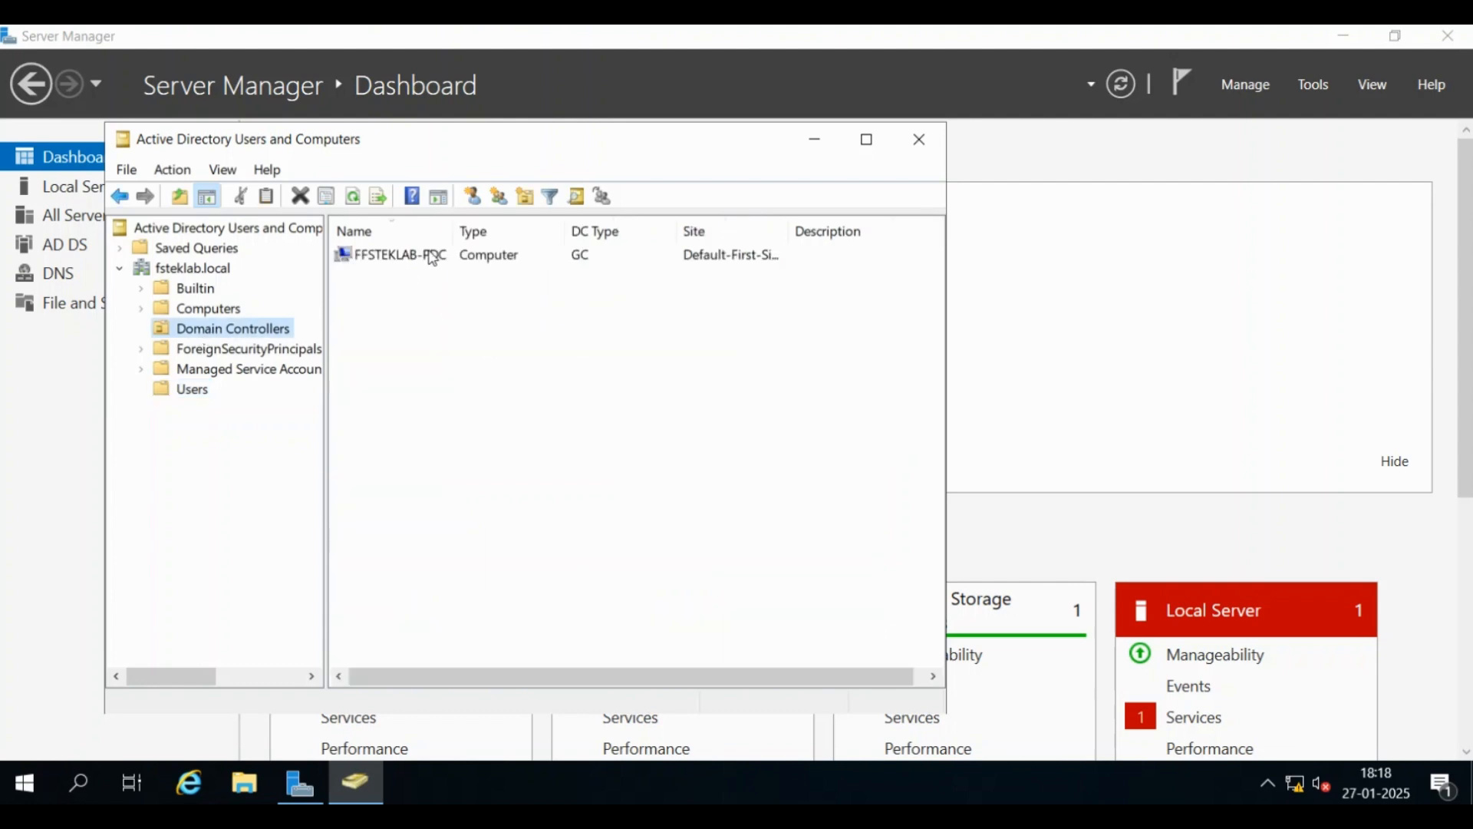
left_click_drag(450, 231, 479, 234)
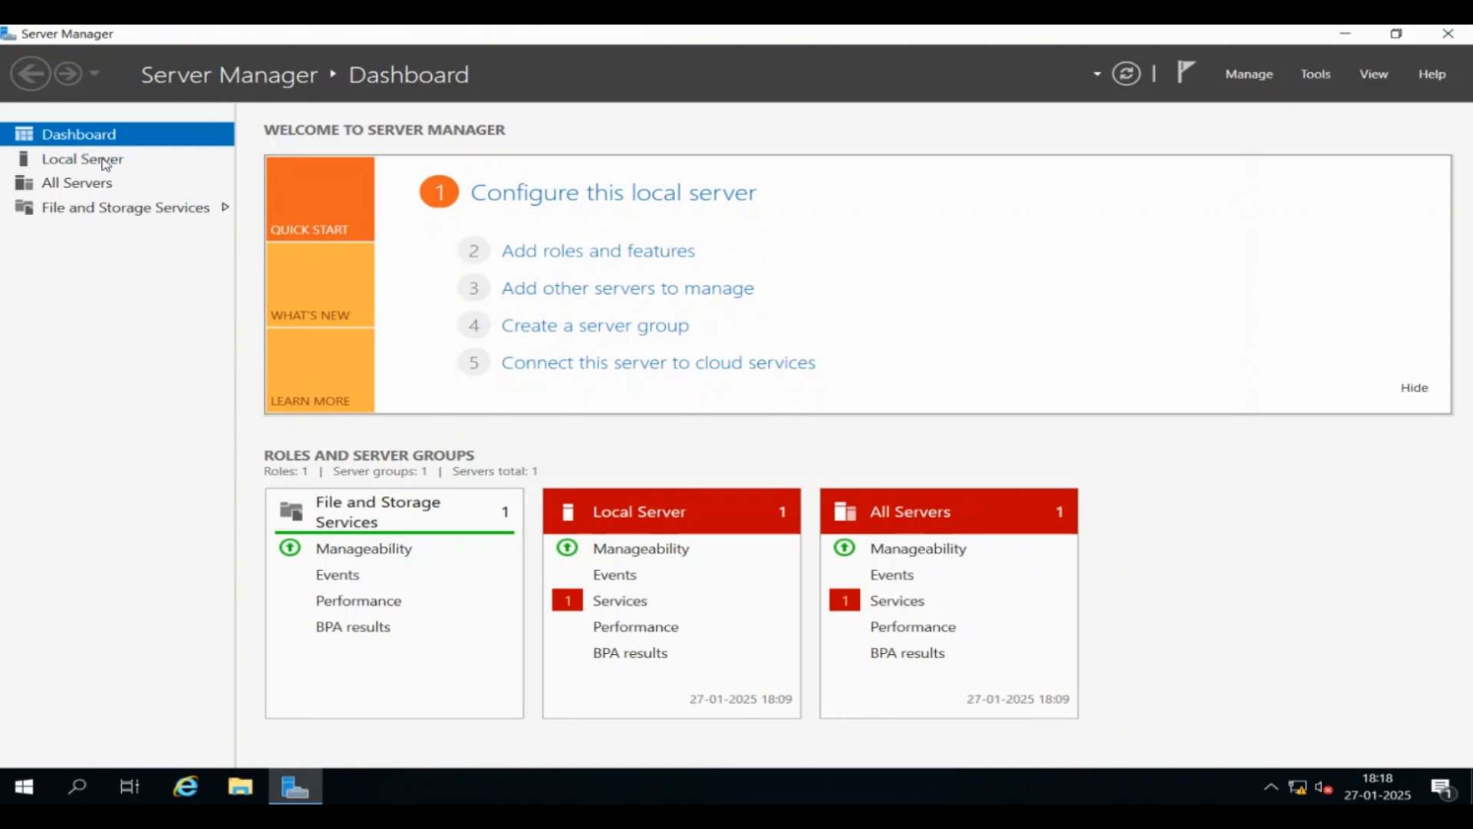
left_click(110, 163)
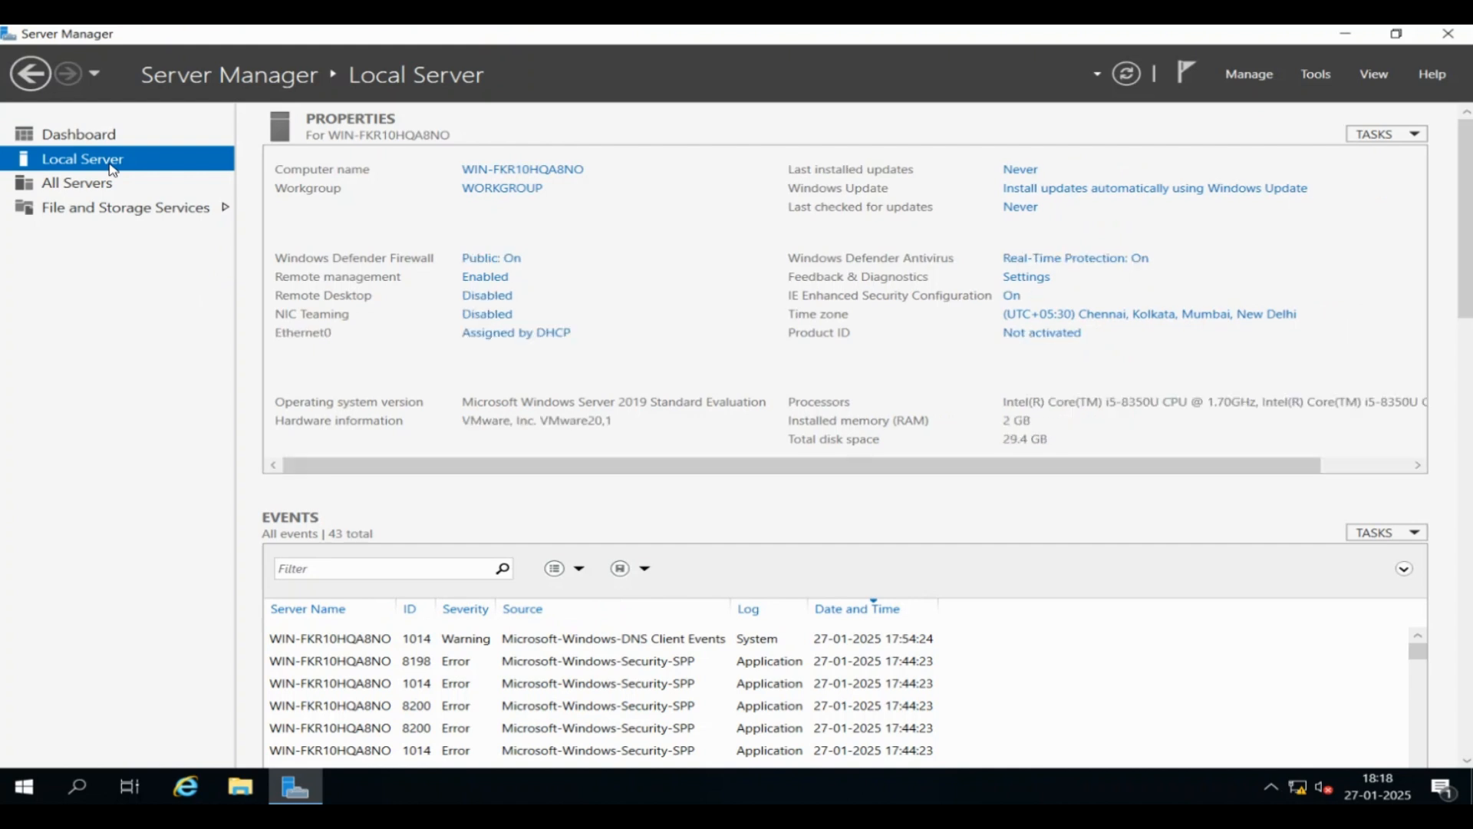
Disable IPv6 on the Ethernet0 adapter
left_click(488, 337)
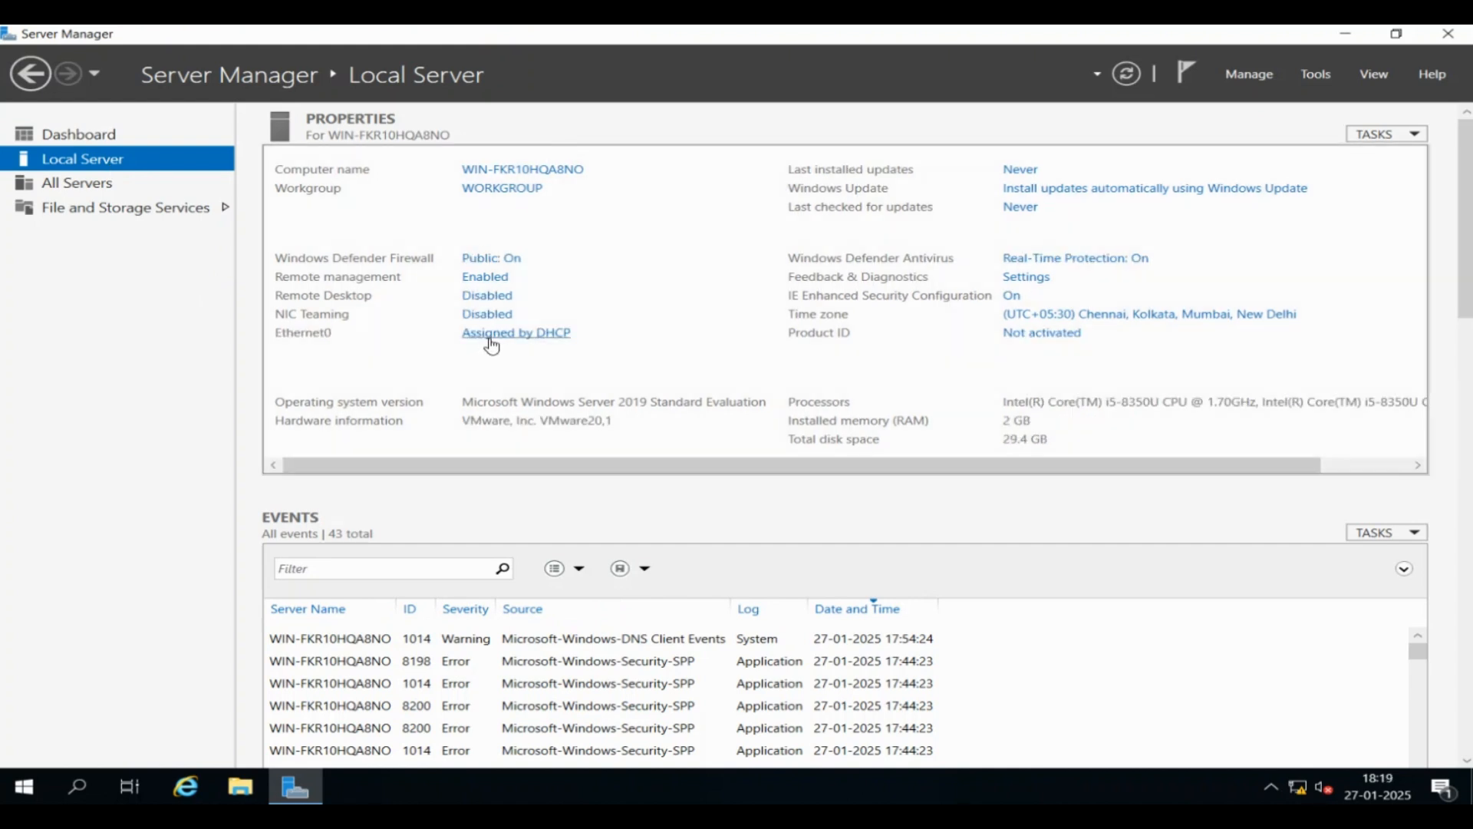
left_click(248, 261)
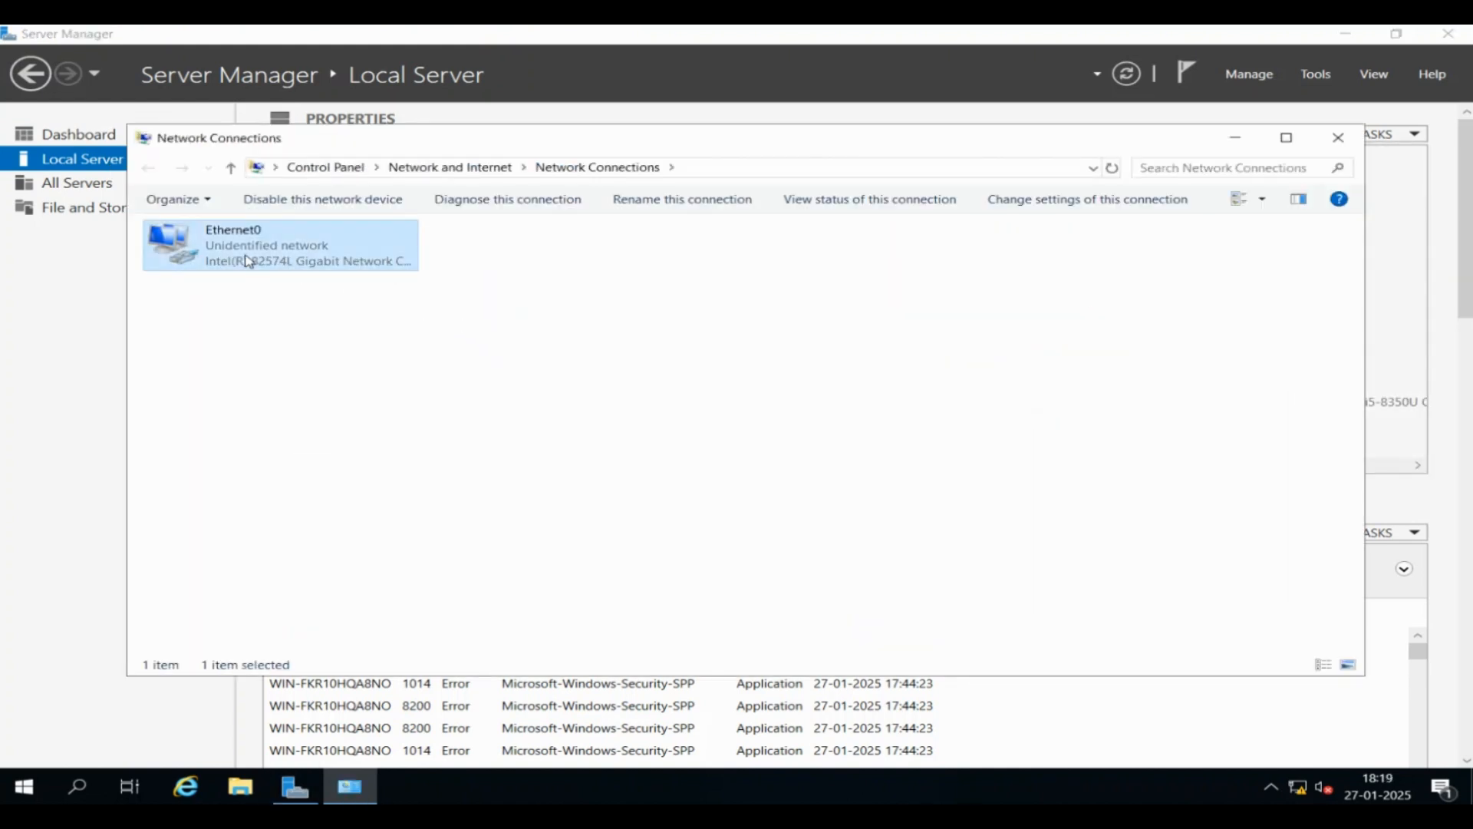
right_click(248, 261)
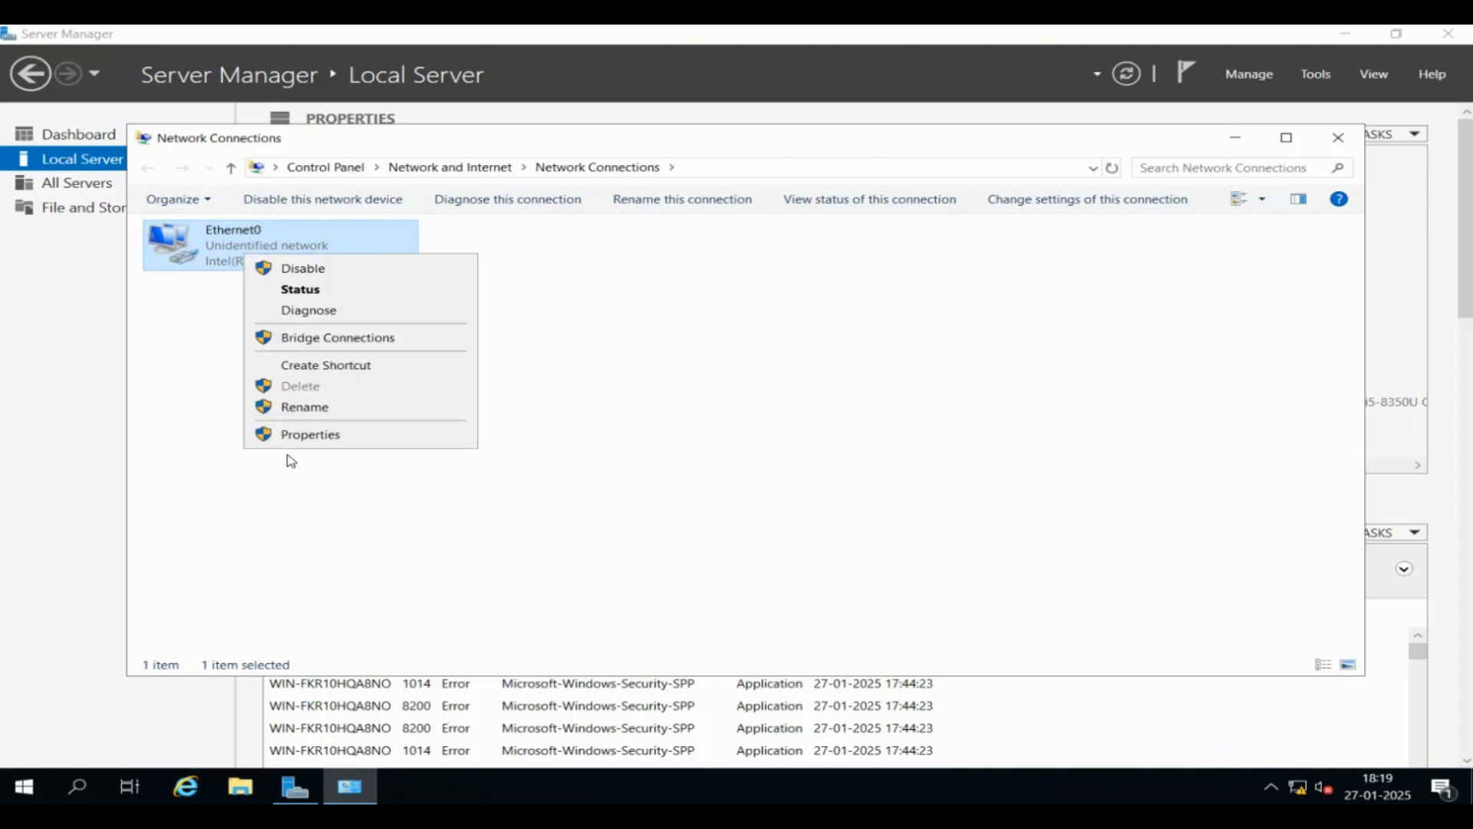
left_click(297, 436)
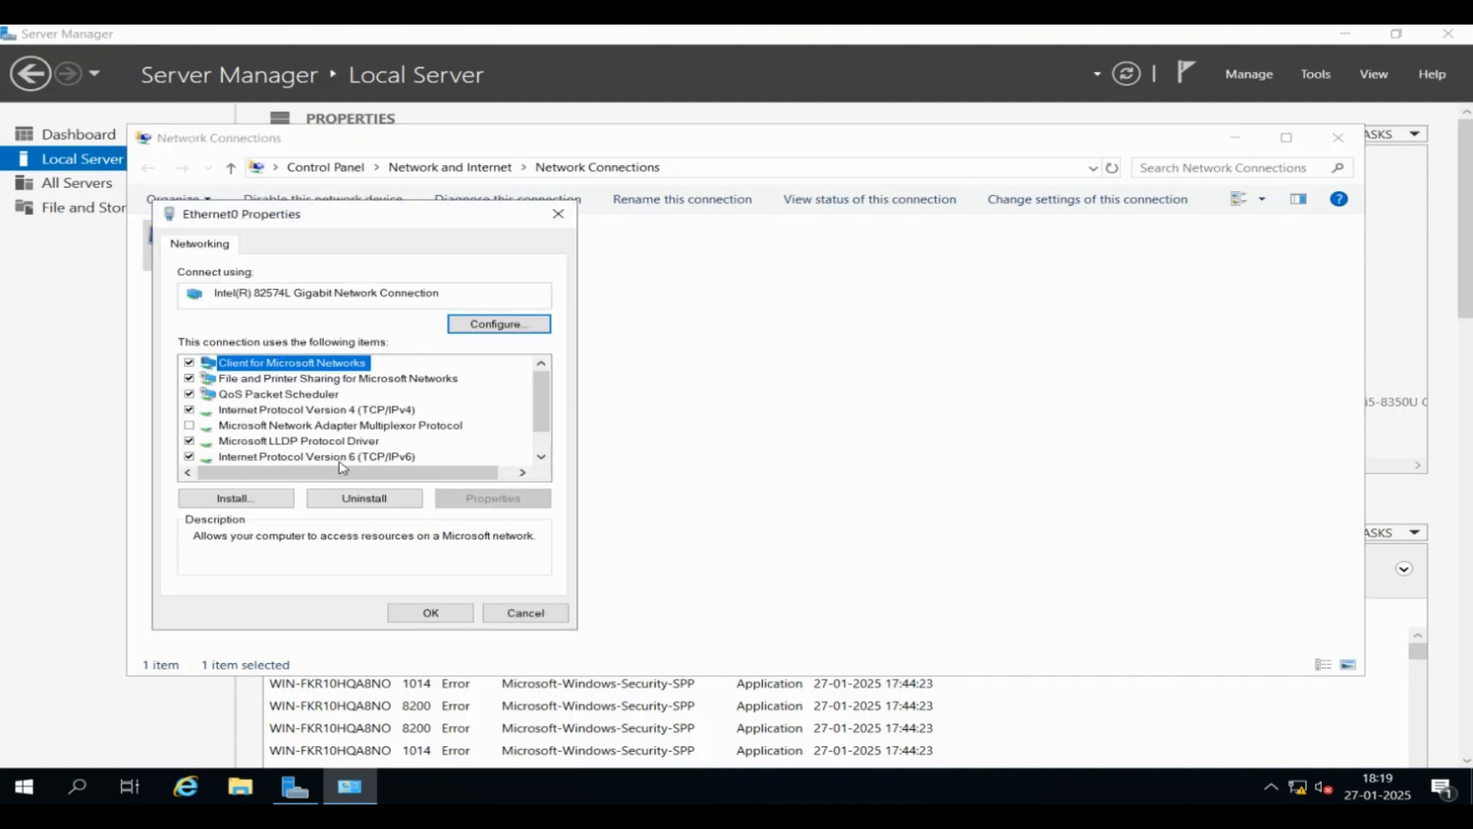
left_click(188, 456)
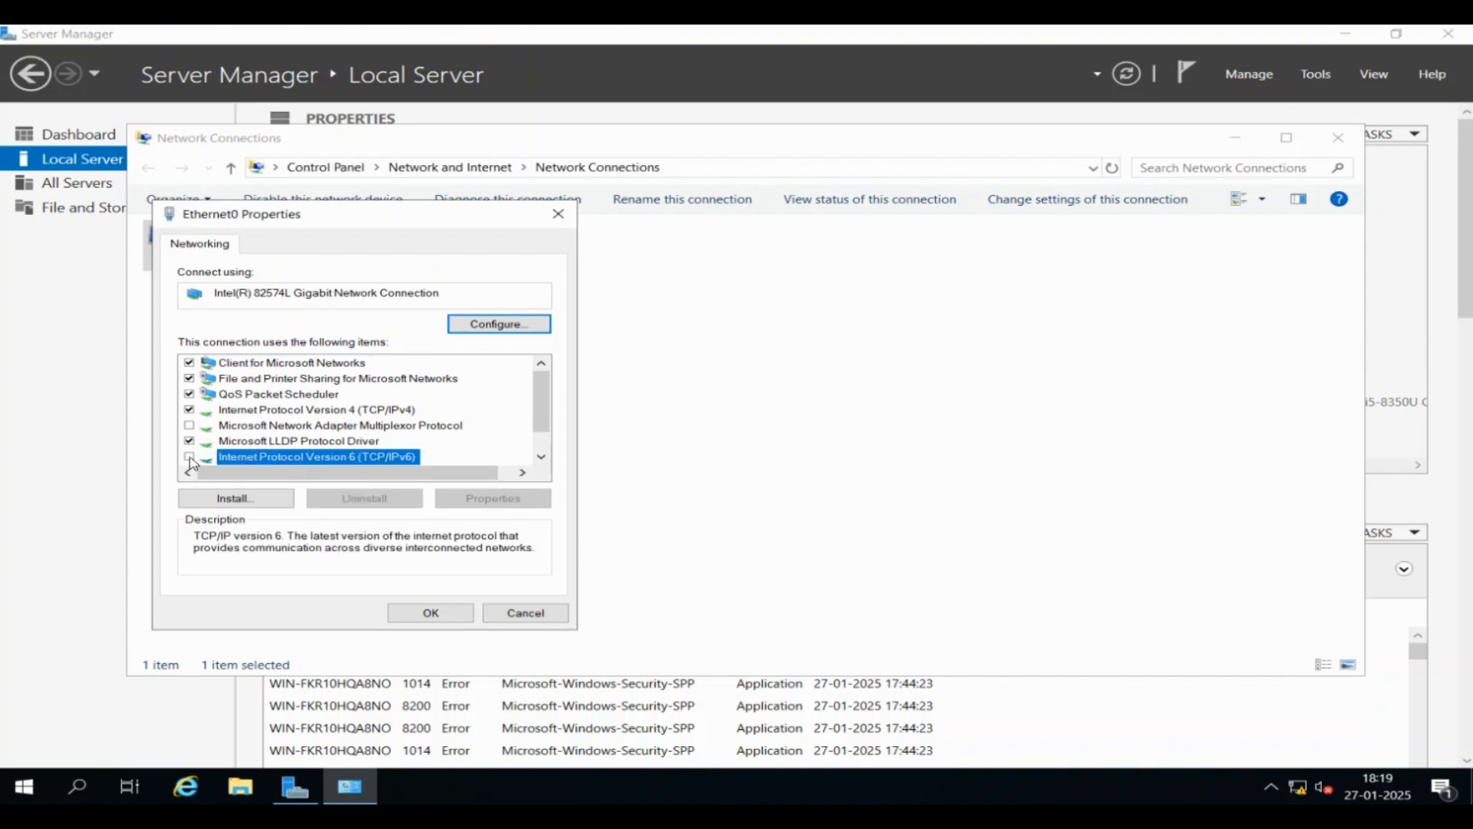
Open Ethernet0's IPv4 properties and switch to a manually assigned IP address
left_click(253, 399)
left_click(255, 410)
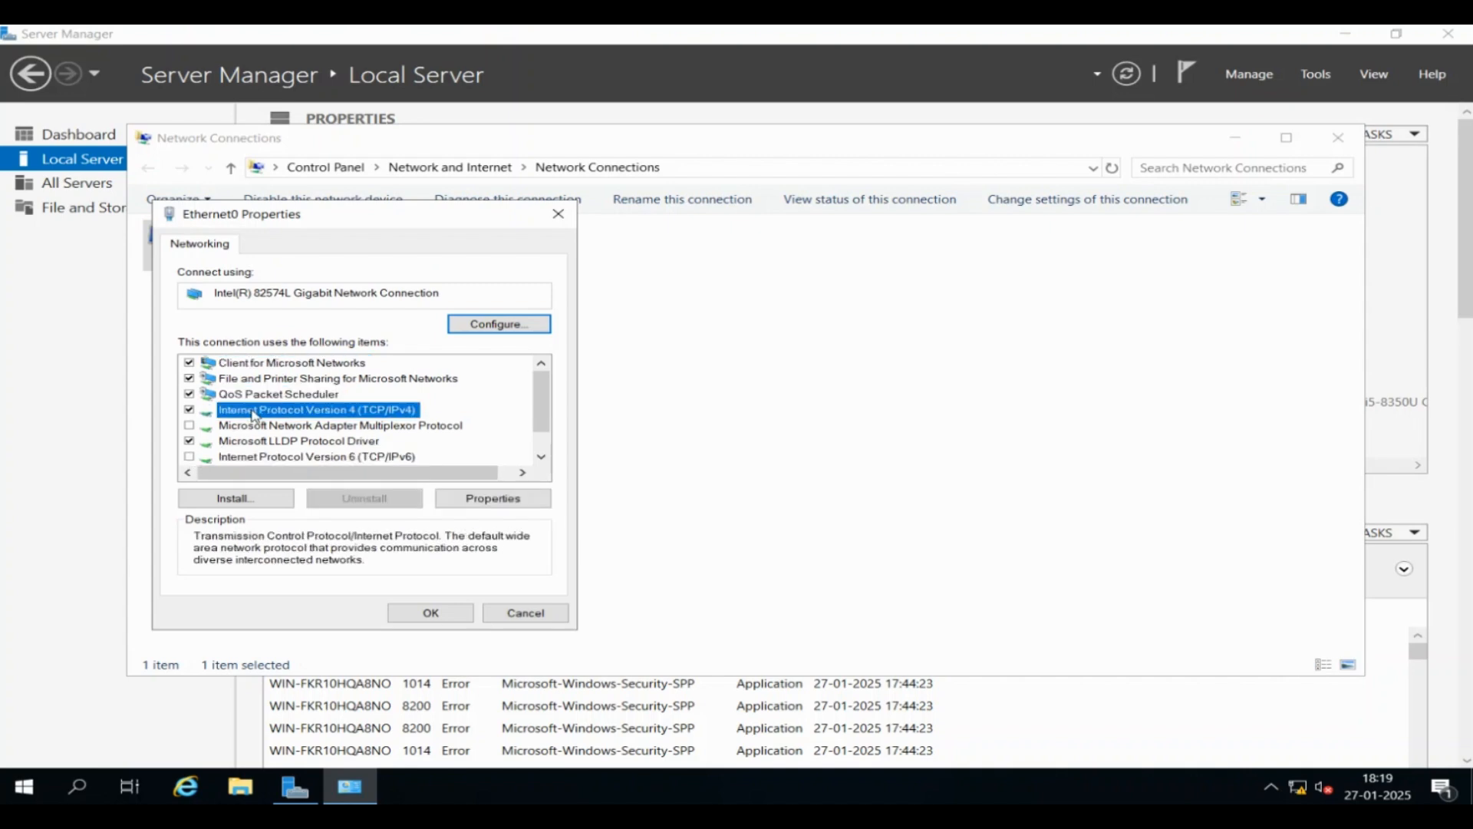
left_click(490, 499)
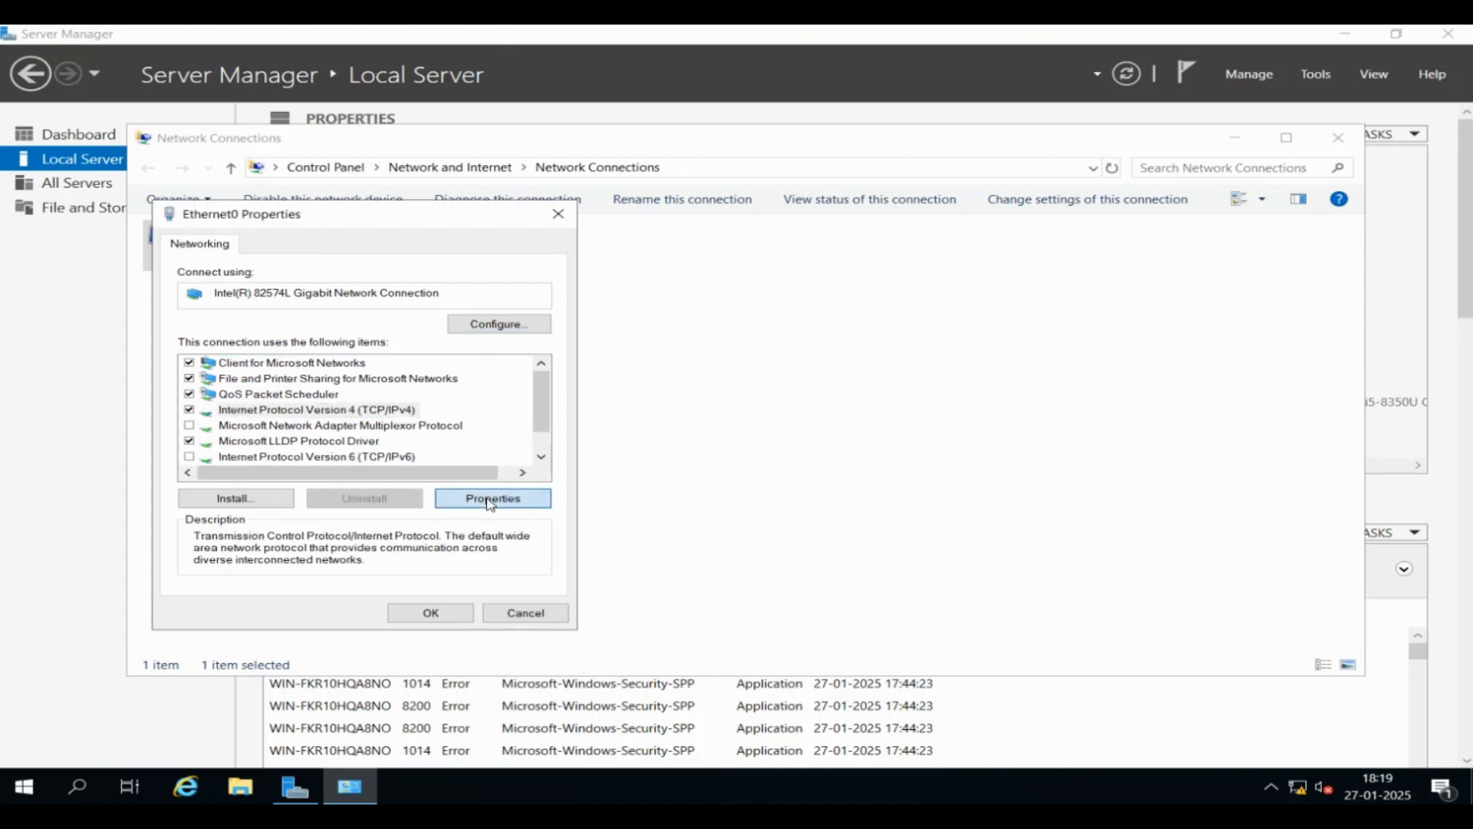
left_click(314, 418)
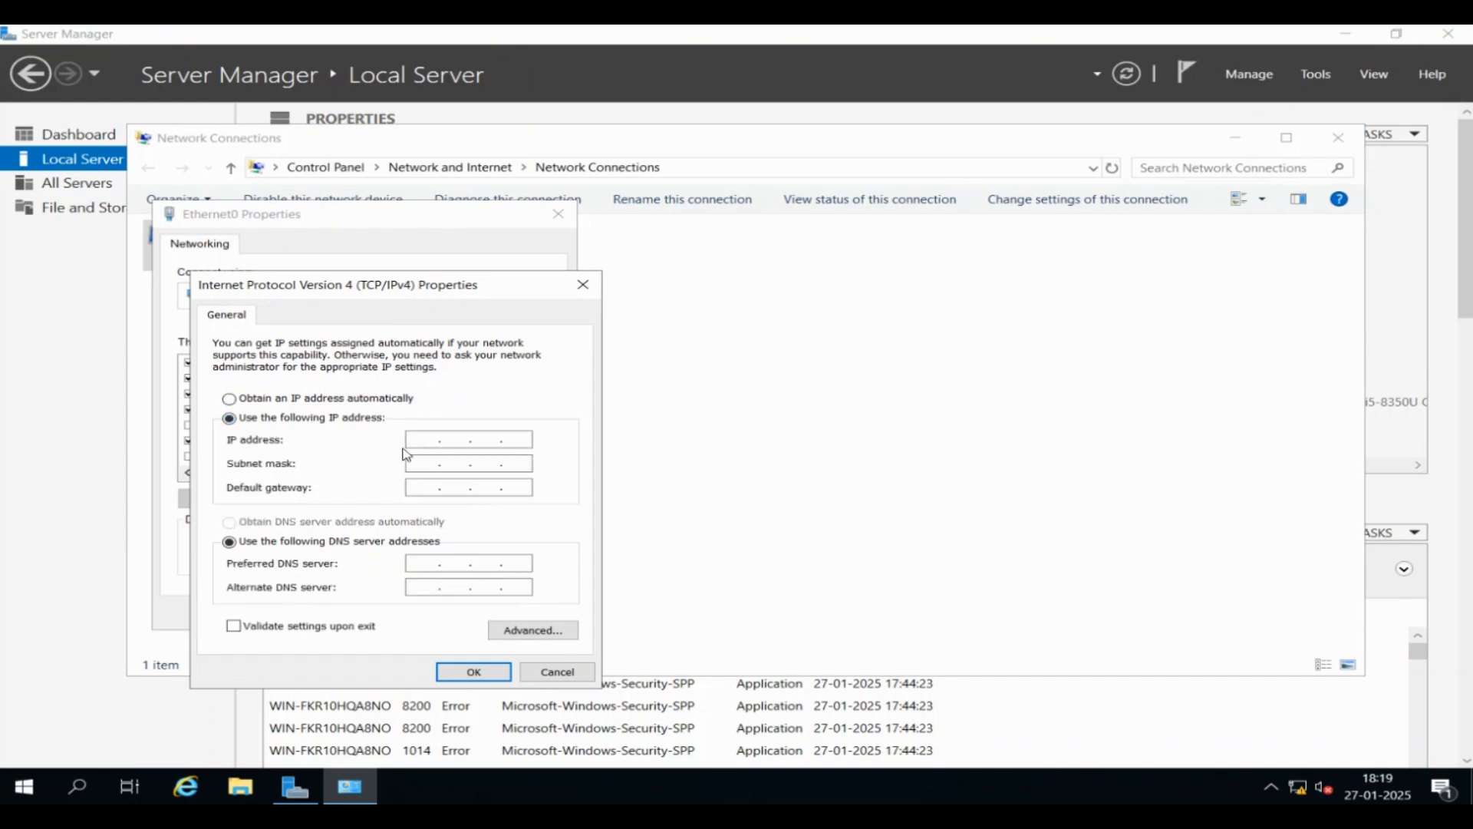
Enter IP 192.168.120.2, mask 255.255.255.0 and gateway 192.168.120.100 for Ethernet0
left_click(433, 439)
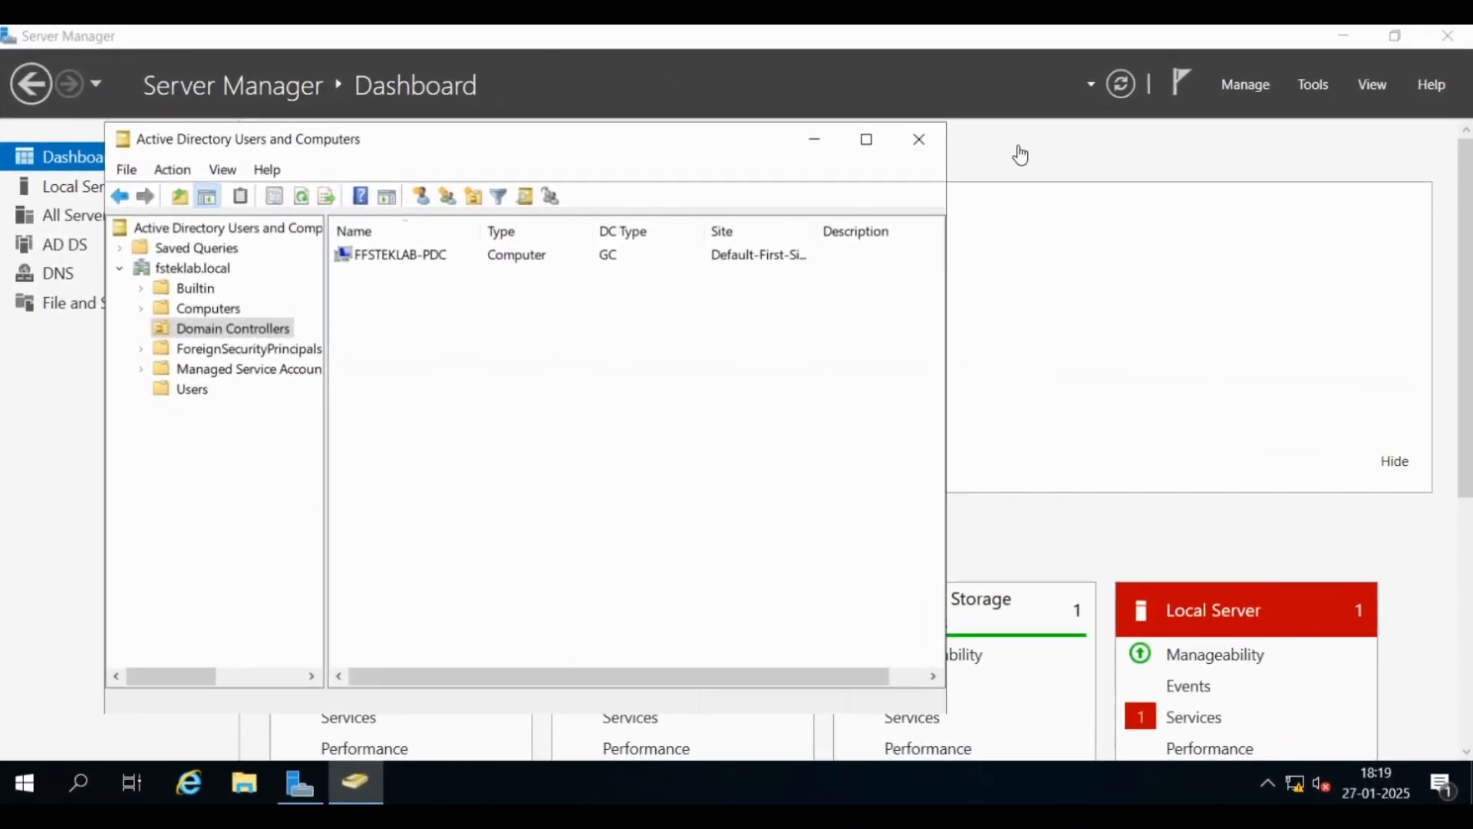
left_click(49, 188)
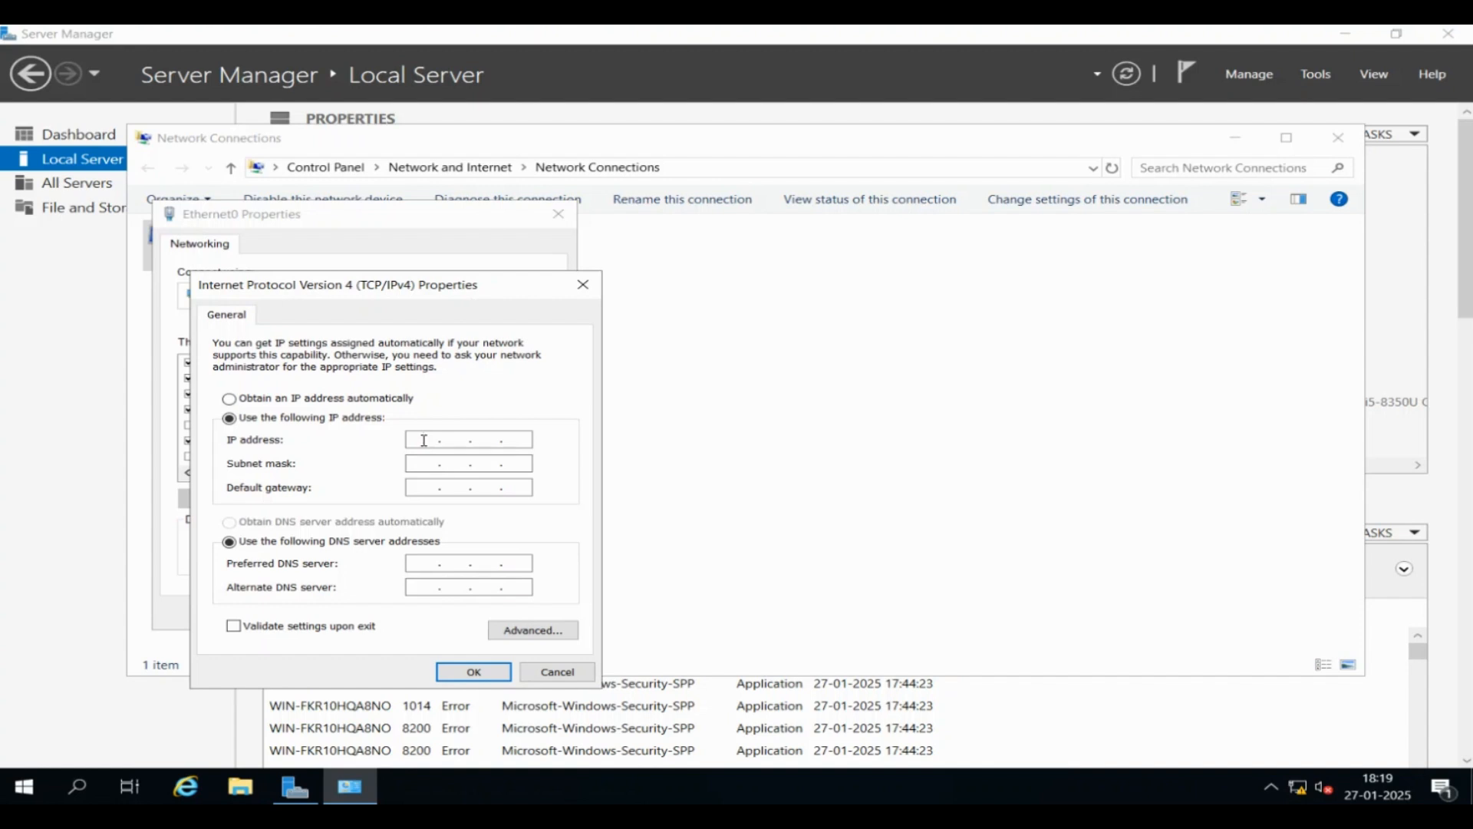
left_click(424, 440)
type("192 . 168 . 120 . 2")
key("Tab")
left_click(423, 487)
type("192 . 68")
key("BackSpace")
key("BackSpace")
type("168 . 120 . ")
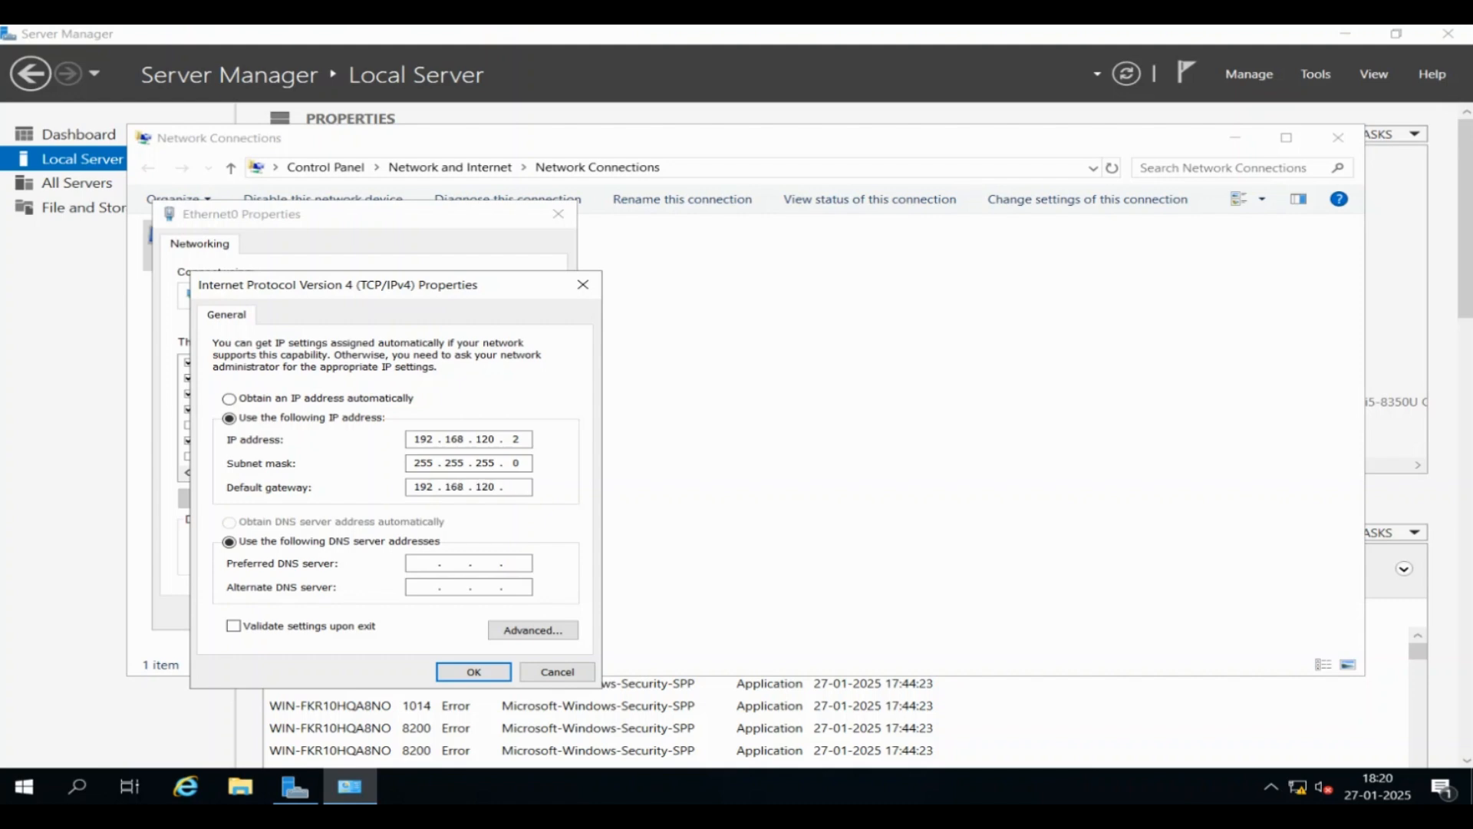
type("100")
Set DNS servers 192.168.120.1 and 192.168.120.2 and apply the adapter settings
type("192 . ")
type("1")
type("68 . ")
type("120 . ")
type("1")
type("192 . ")
type("168 . ")
type("120 . 9")
key("BackSpace")
type("2")
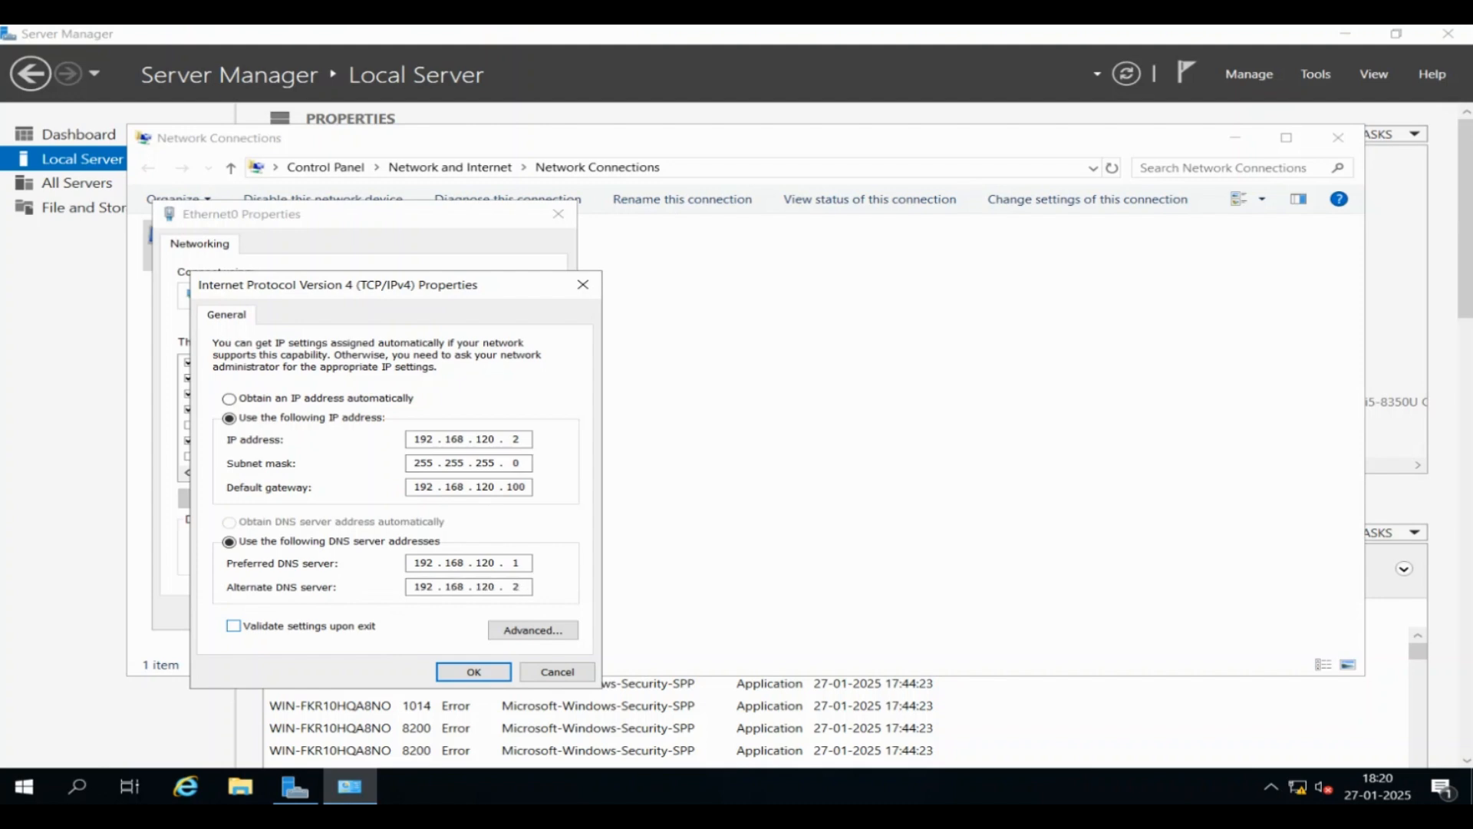
left_click(474, 672)
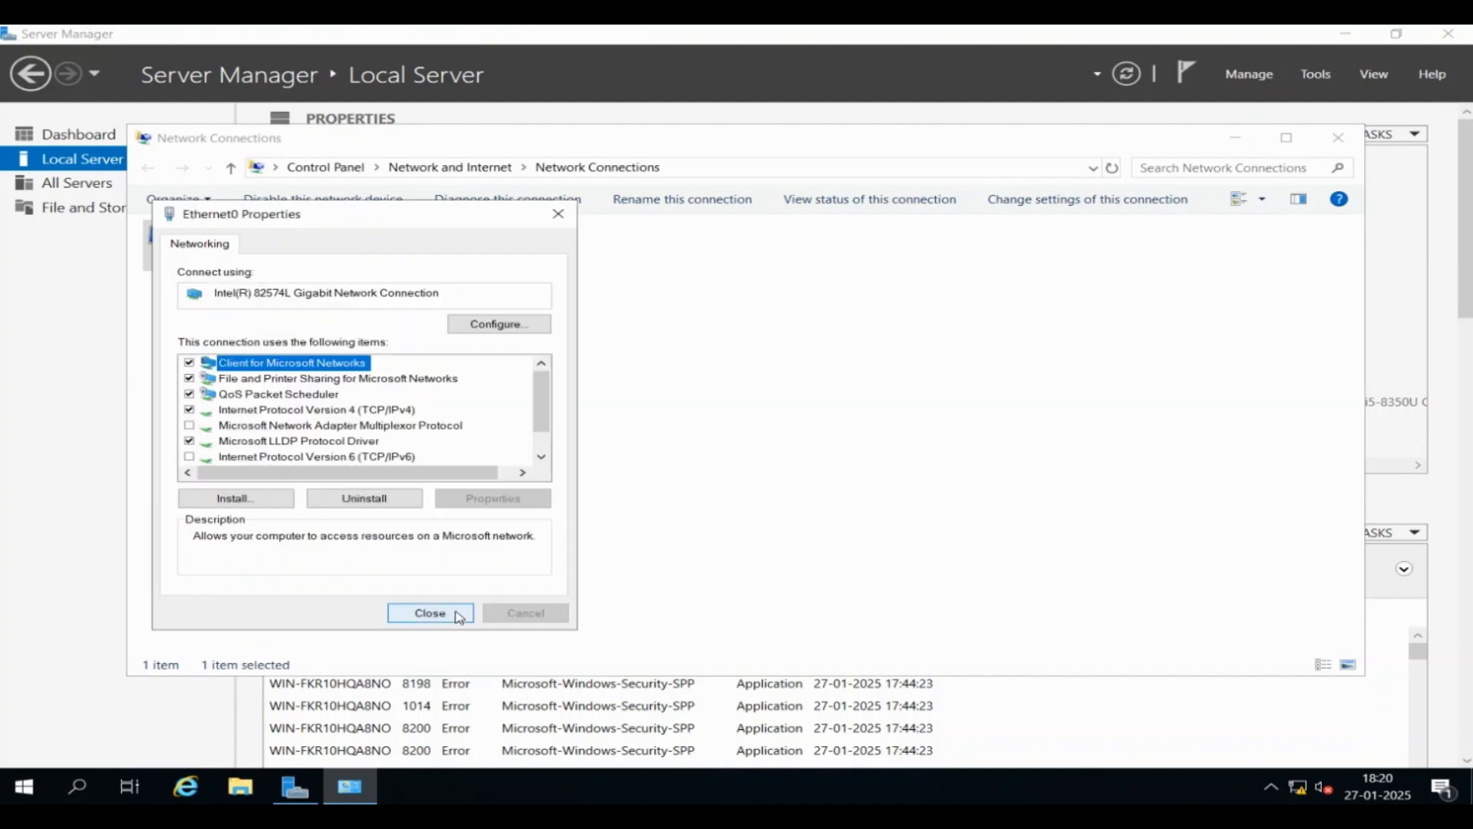
left_click(458, 616)
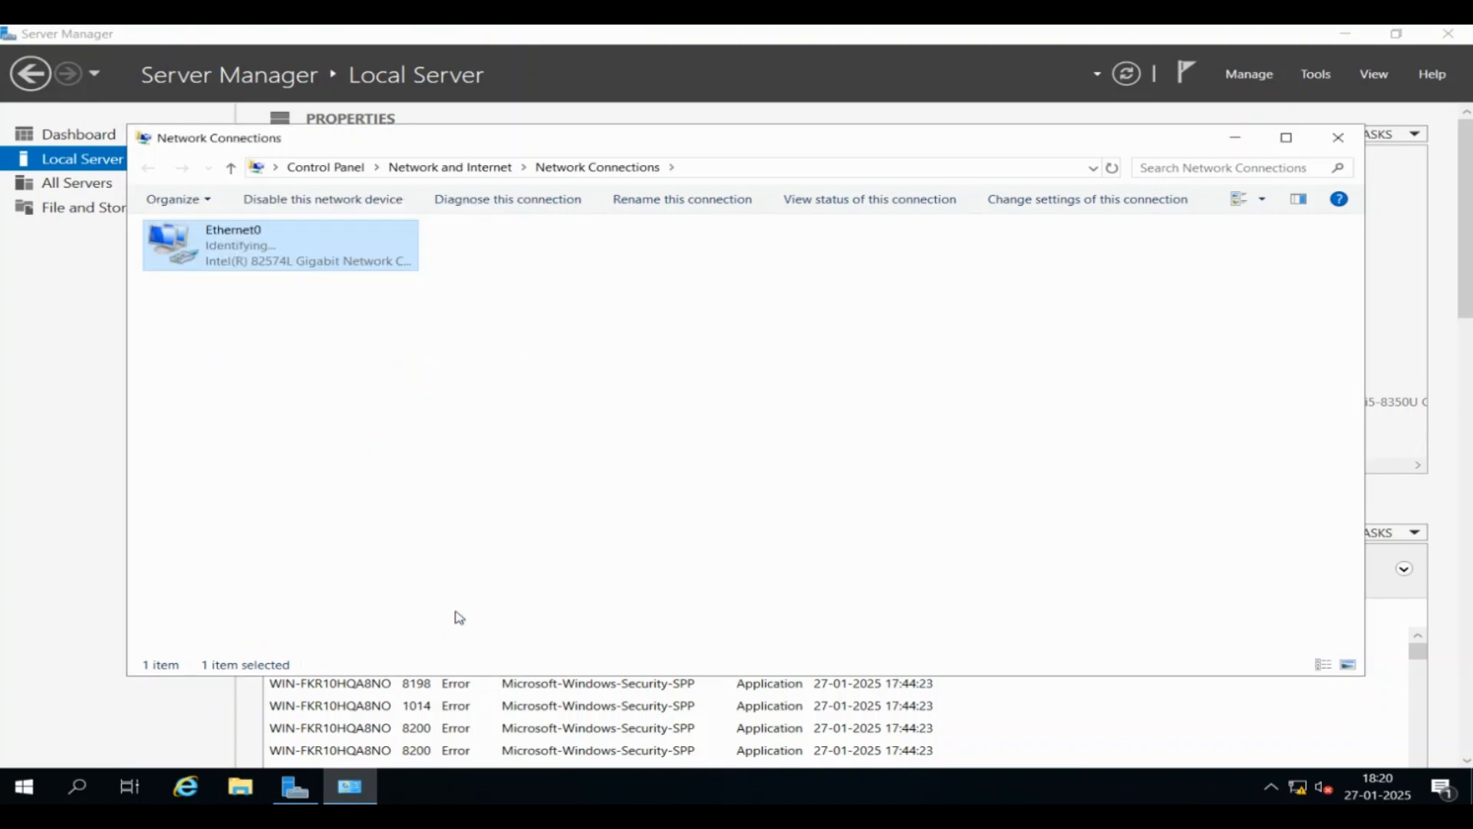
Close Network Connections and launch cmd from the Run prompt
left_click(1338, 138)
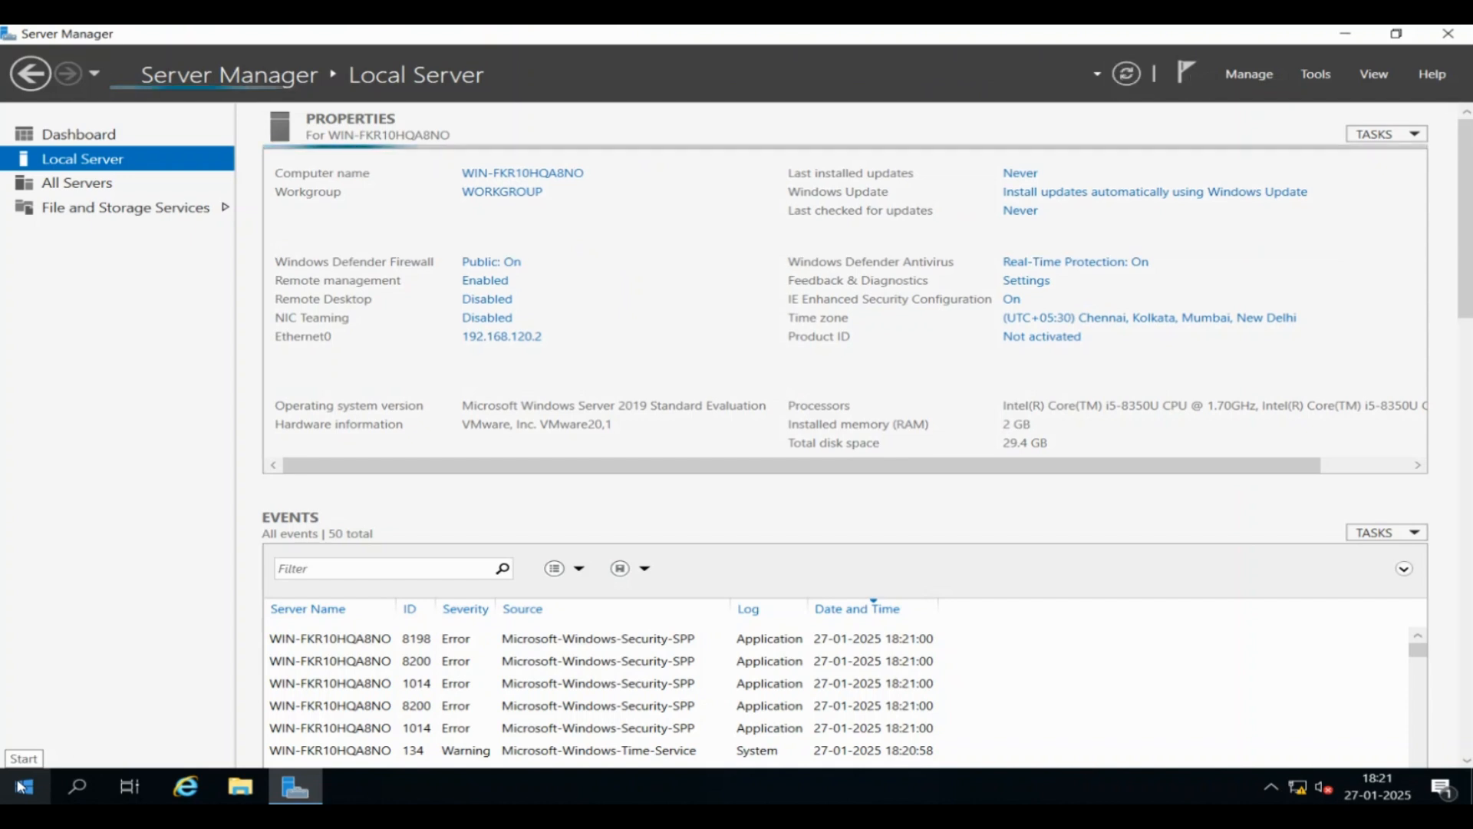
right_click(20, 786)
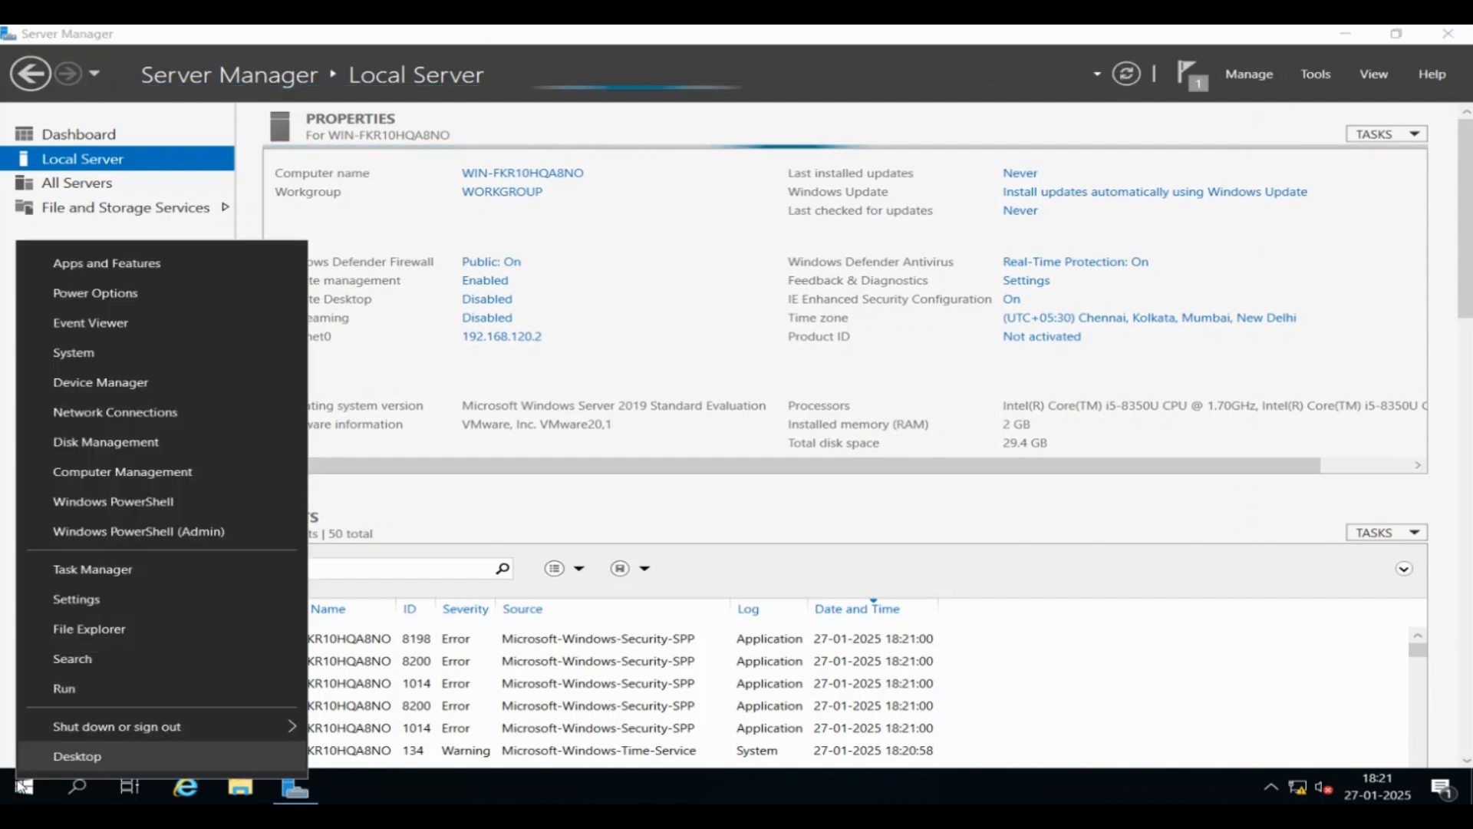
left_click(95, 694)
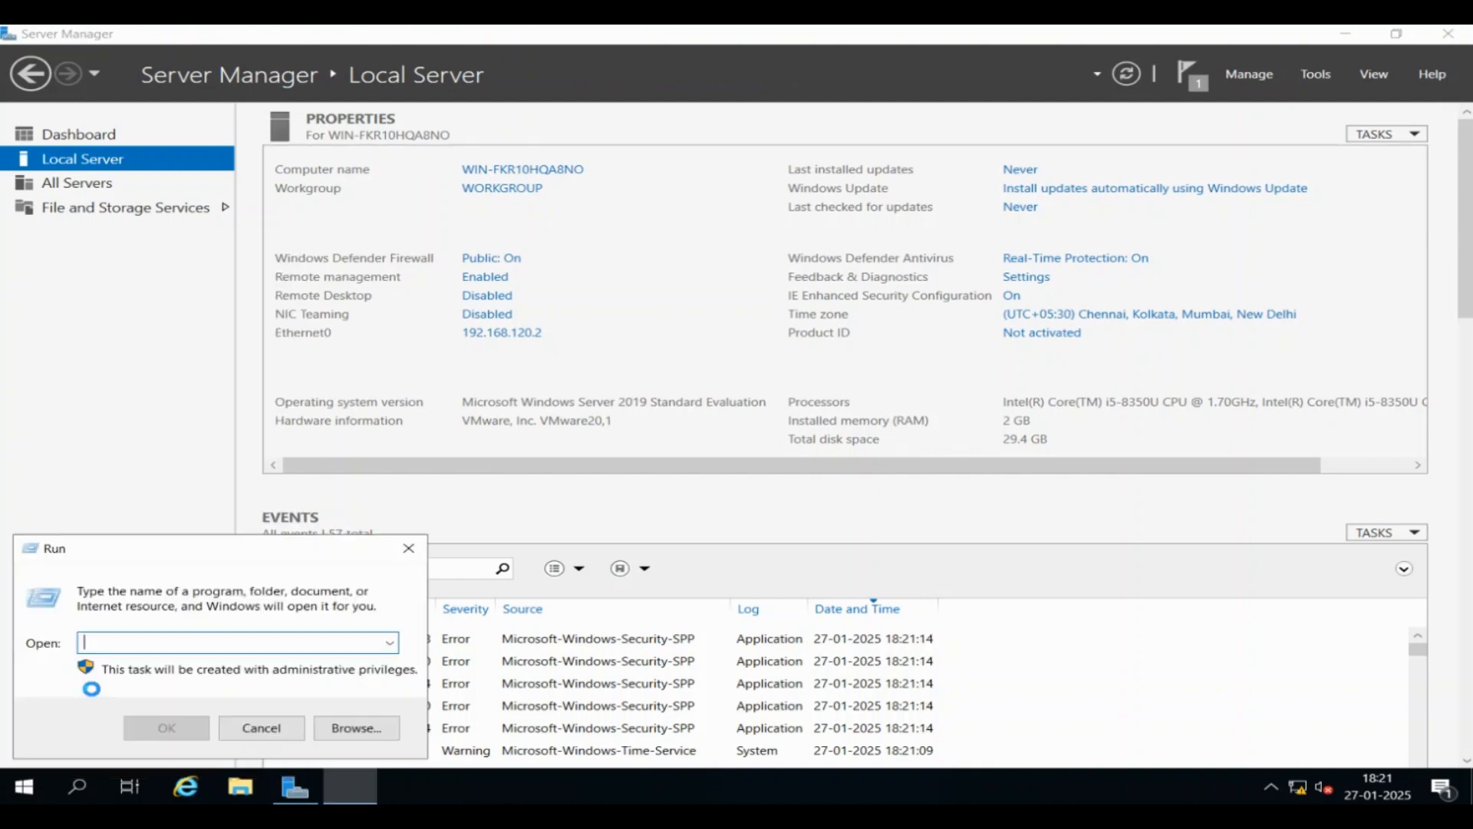
type("cmd")
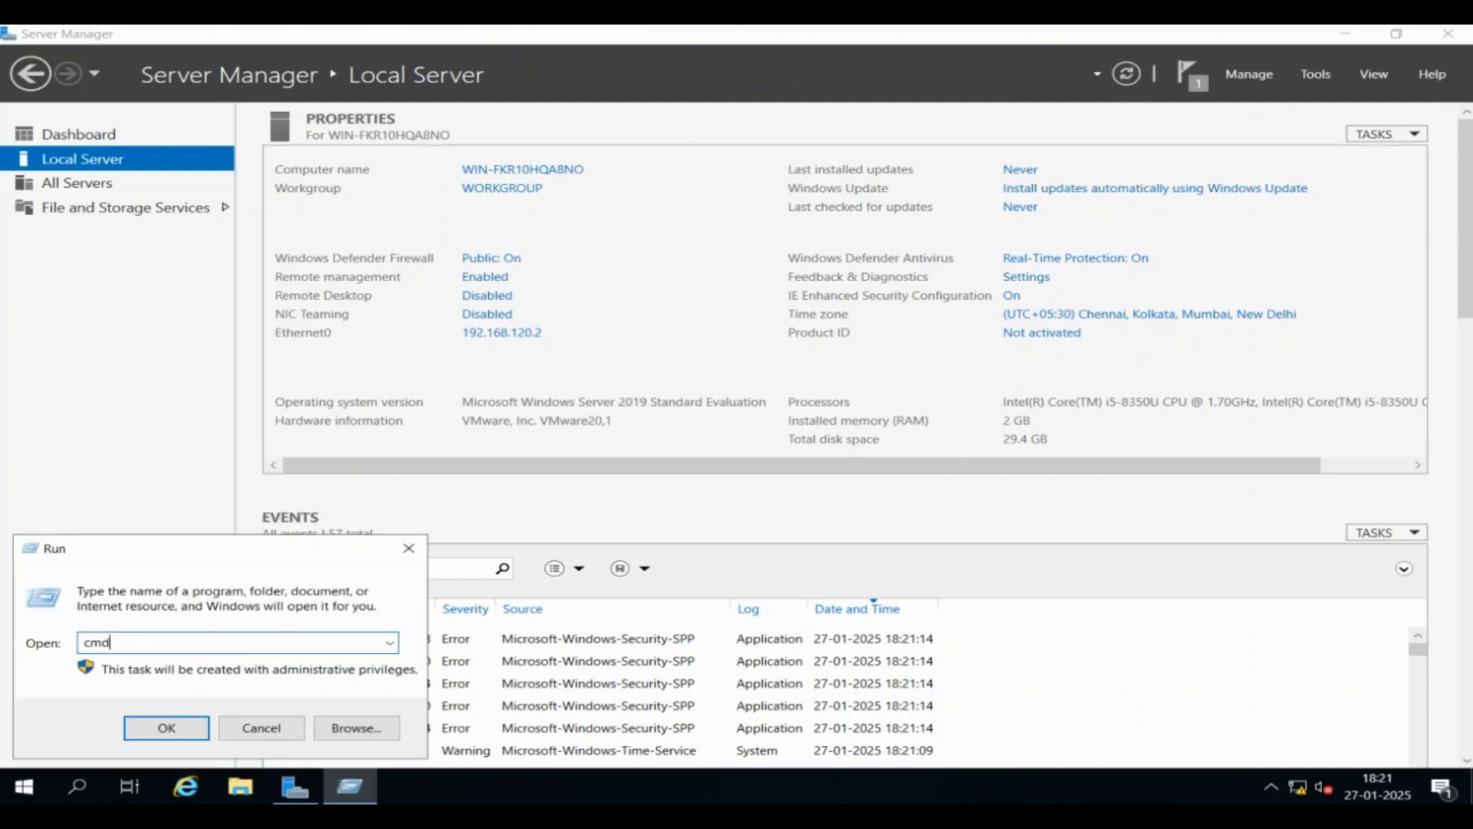
key("Return")
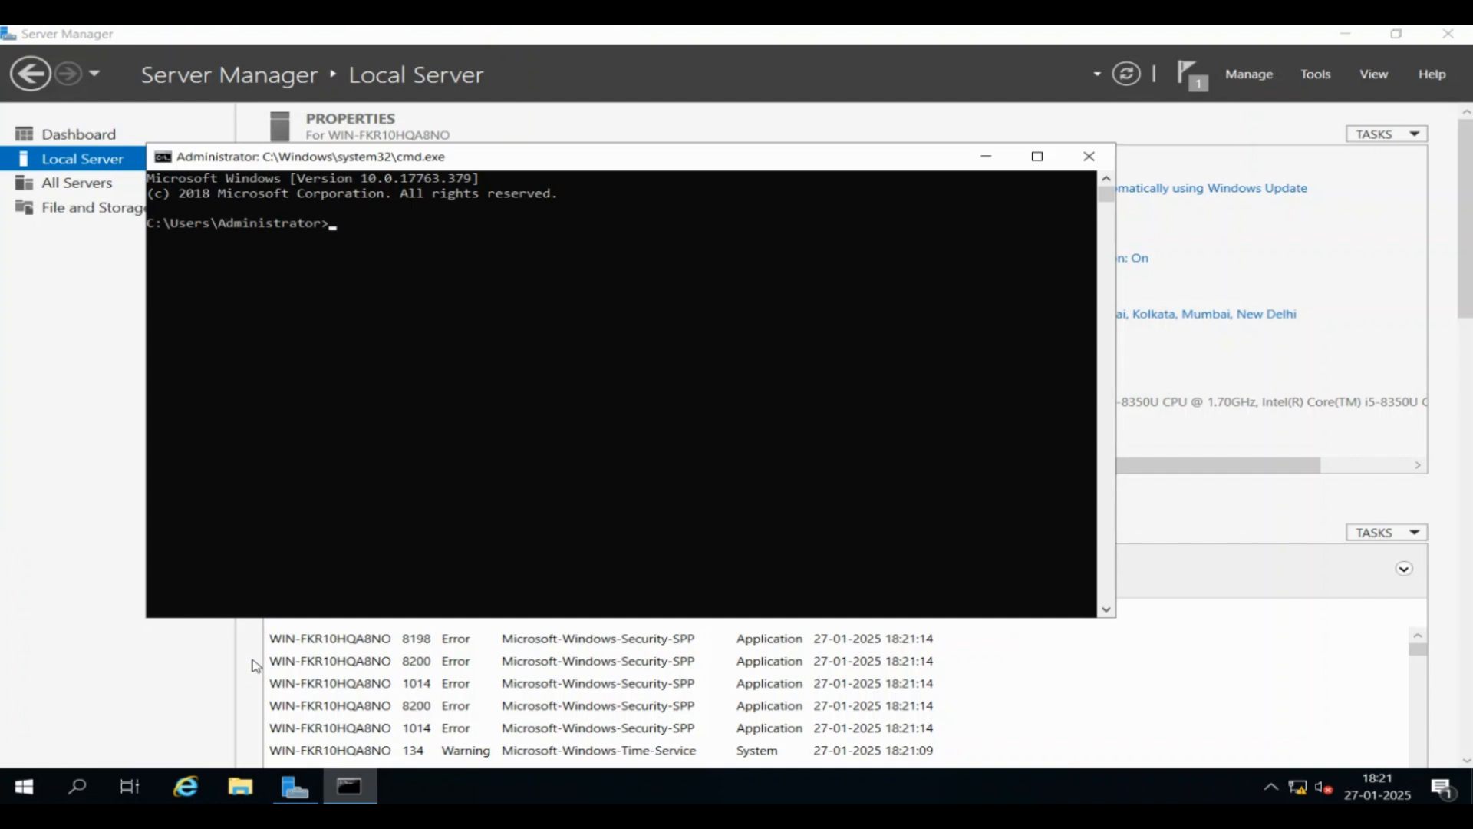
Ping fsteklab.local to confirm the domain answers
type("ping")
type("fsteklab")
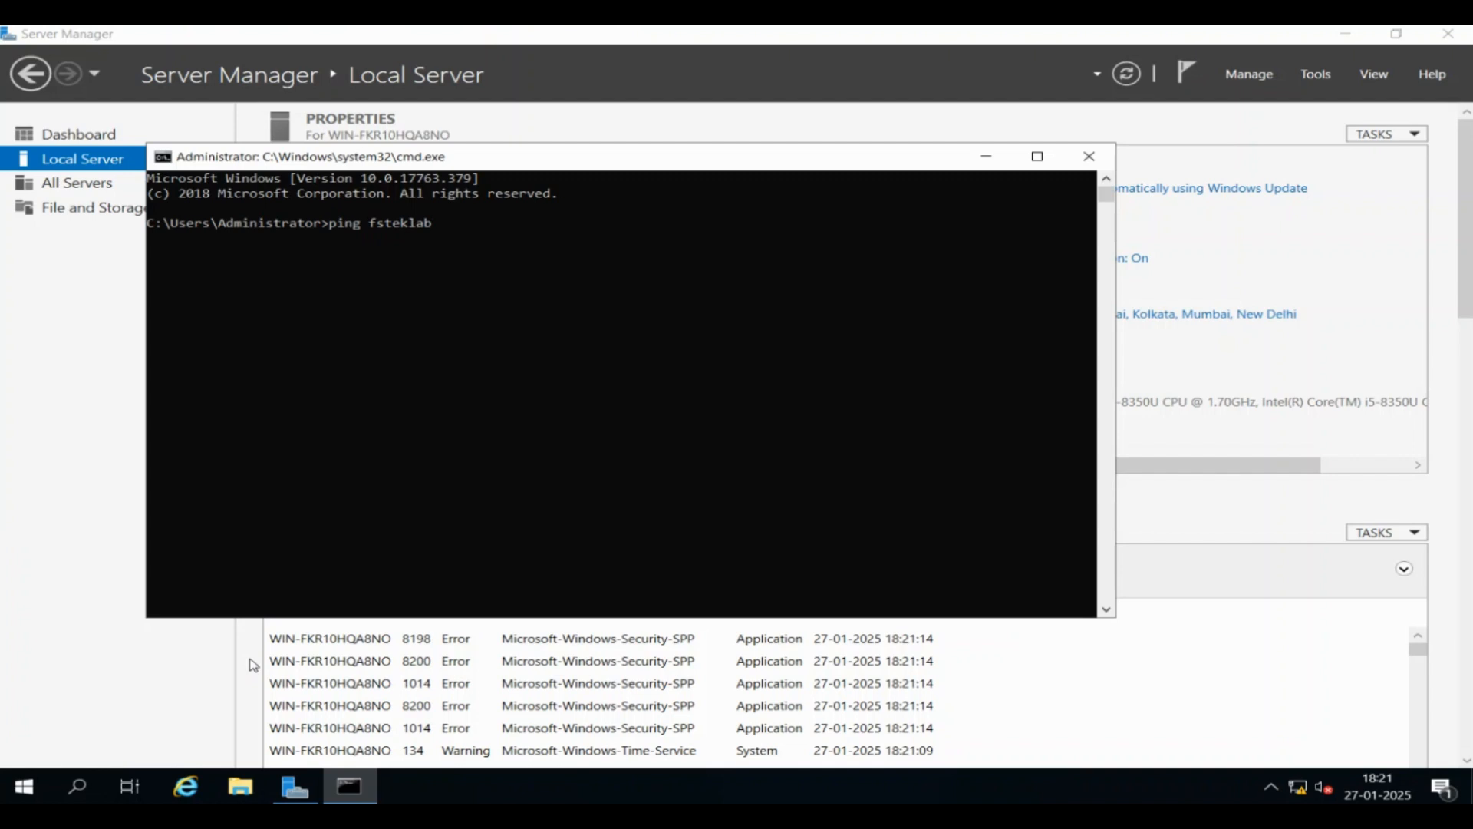
type(".local")
key("Return")
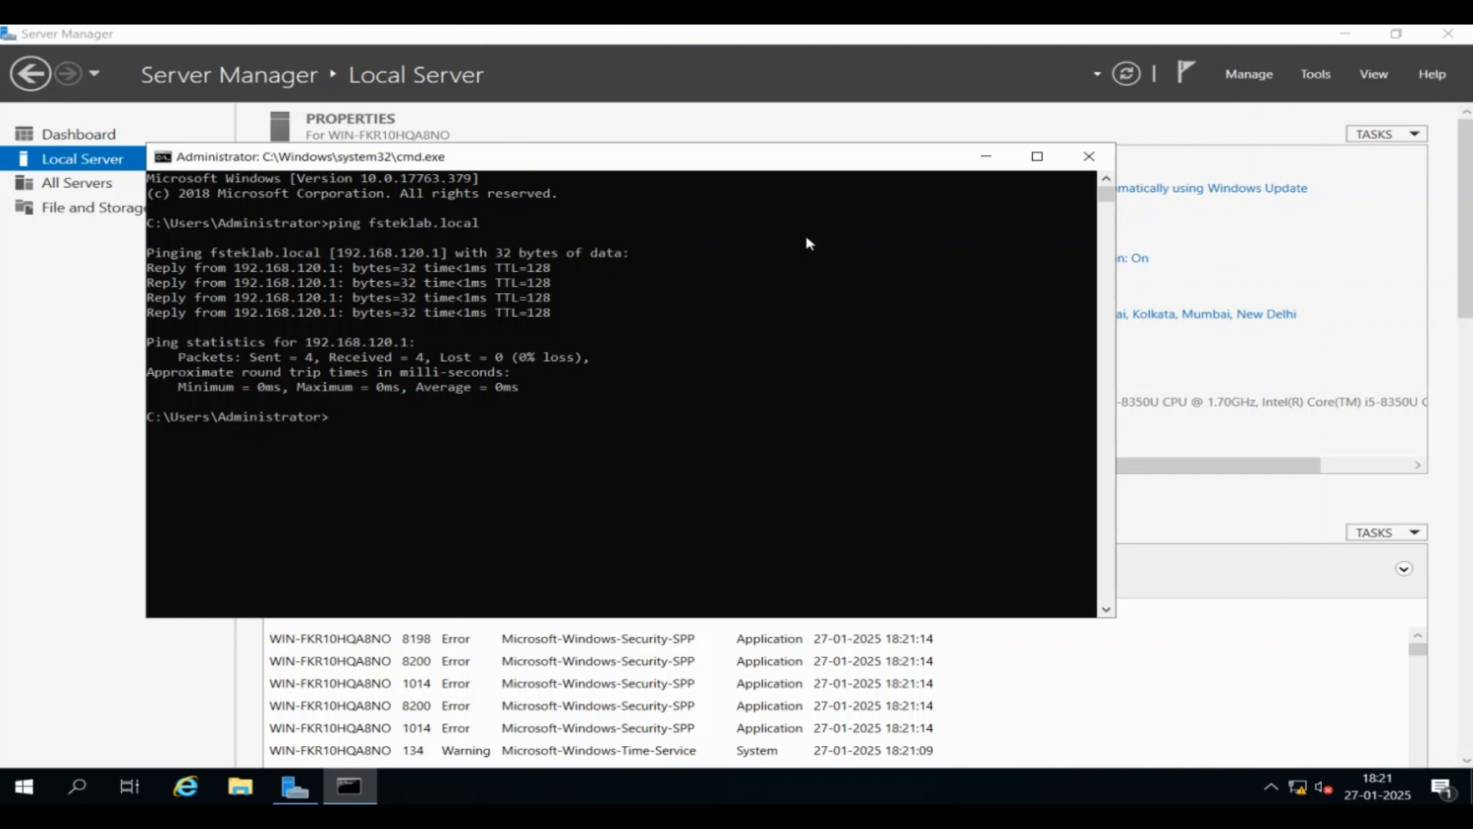
Use nslookup to confirm fsteklab.local resolves to 192.168.120.1, then close Command Prompt
type("nslookup")
key("Return")
type("fs")
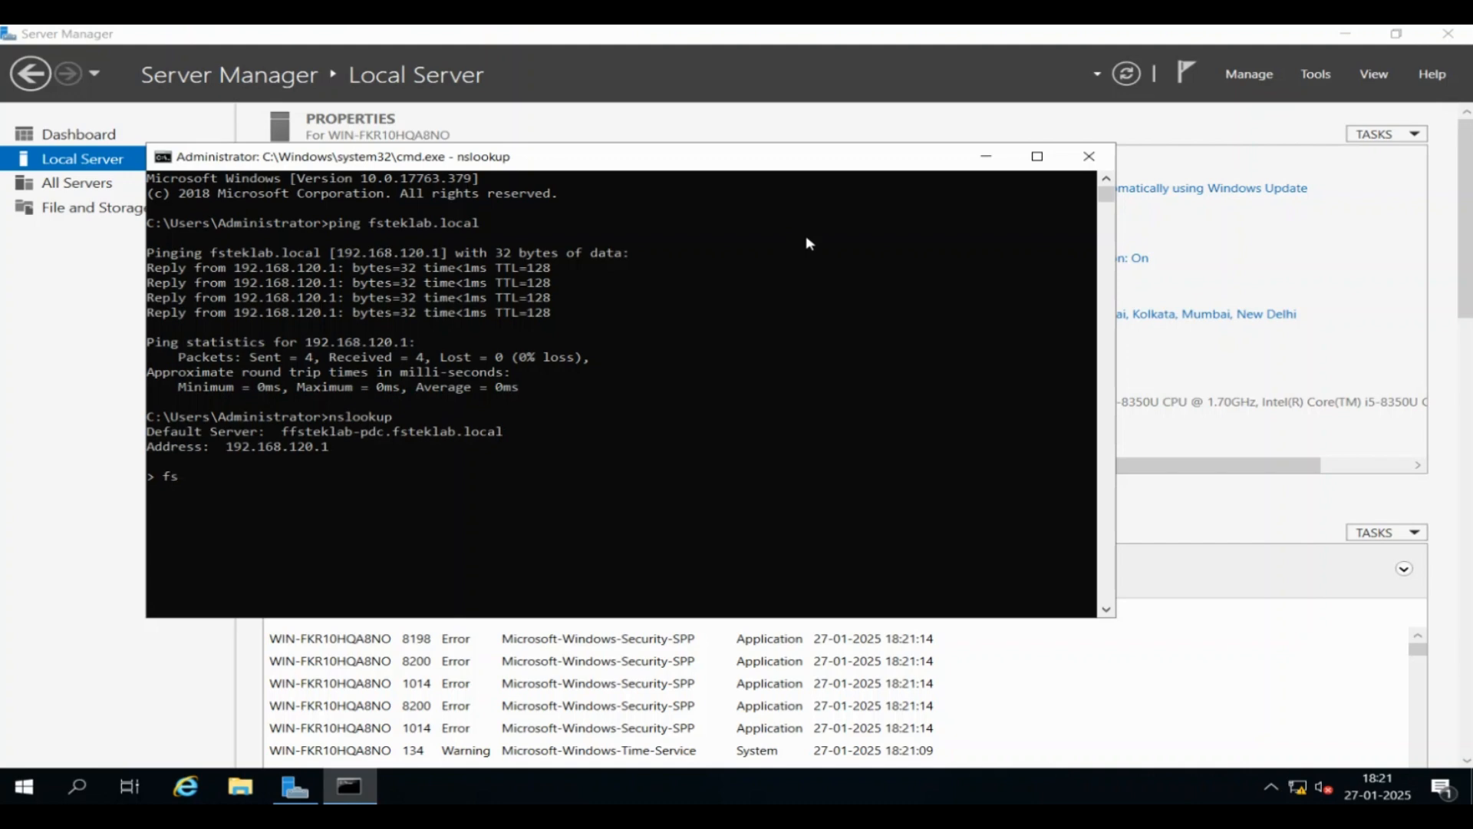
type("teklab.local")
key("Return")
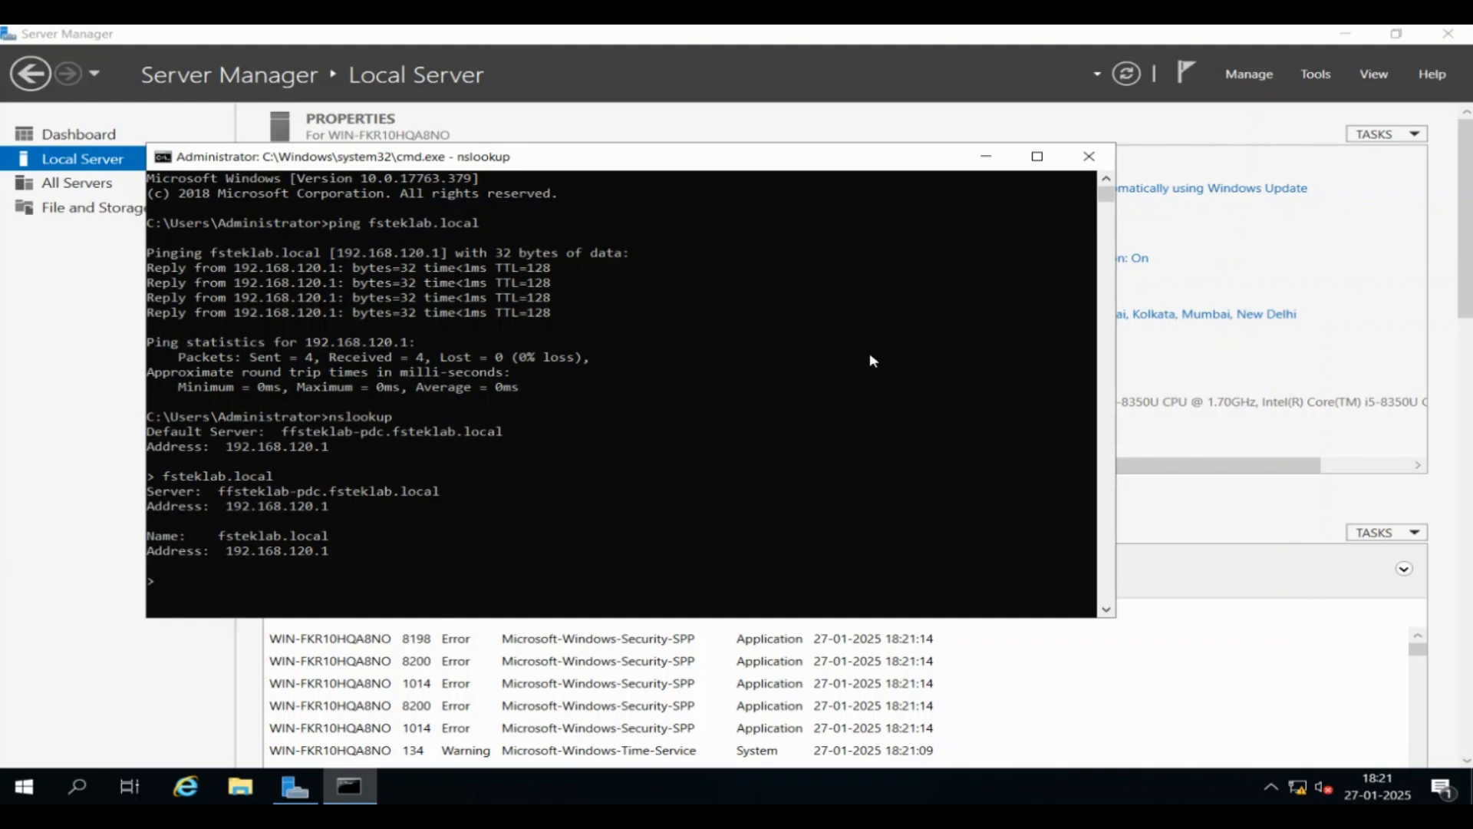
key("ctrl+c")
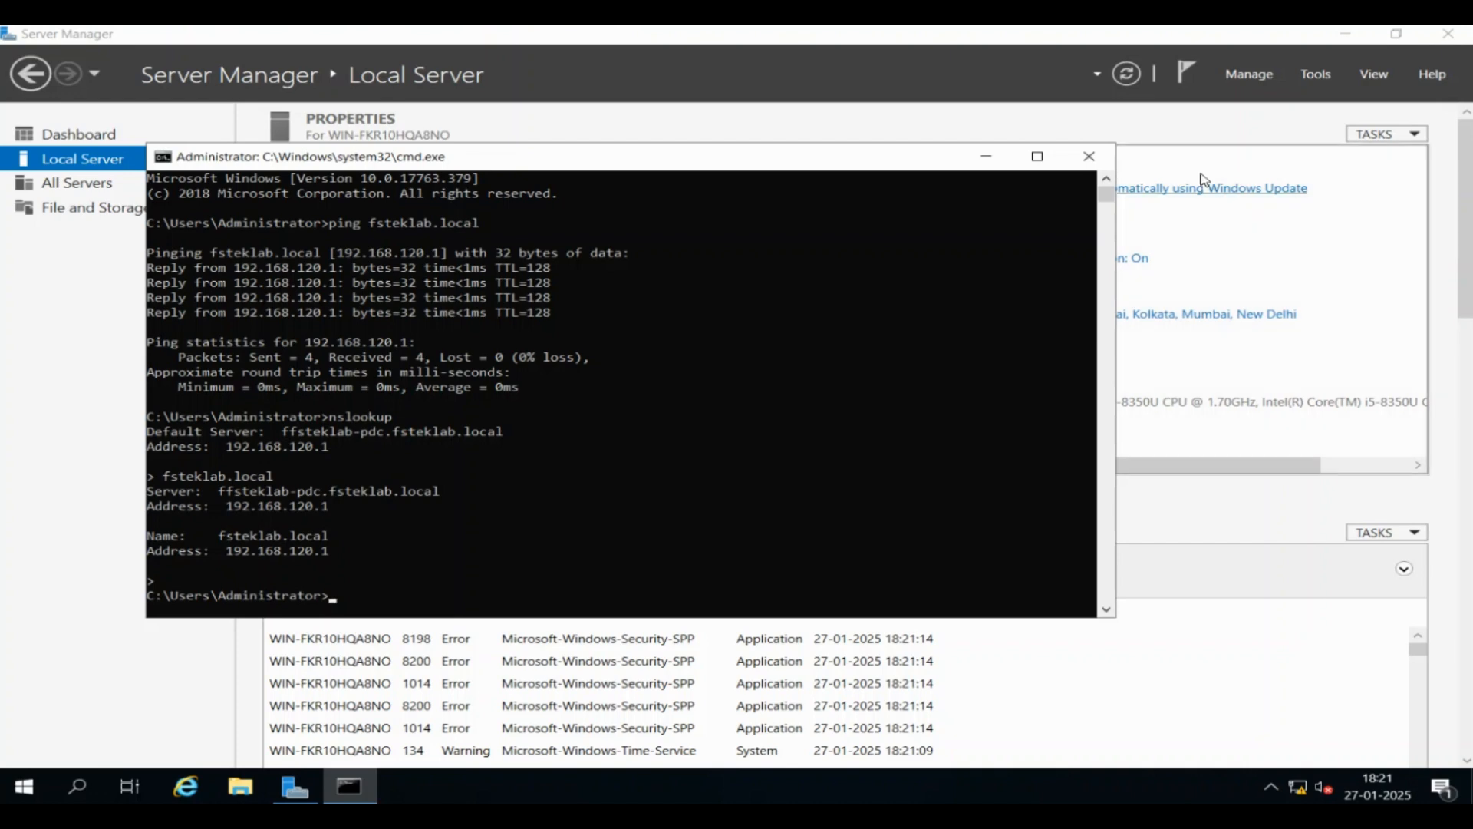
left_click(1088, 158)
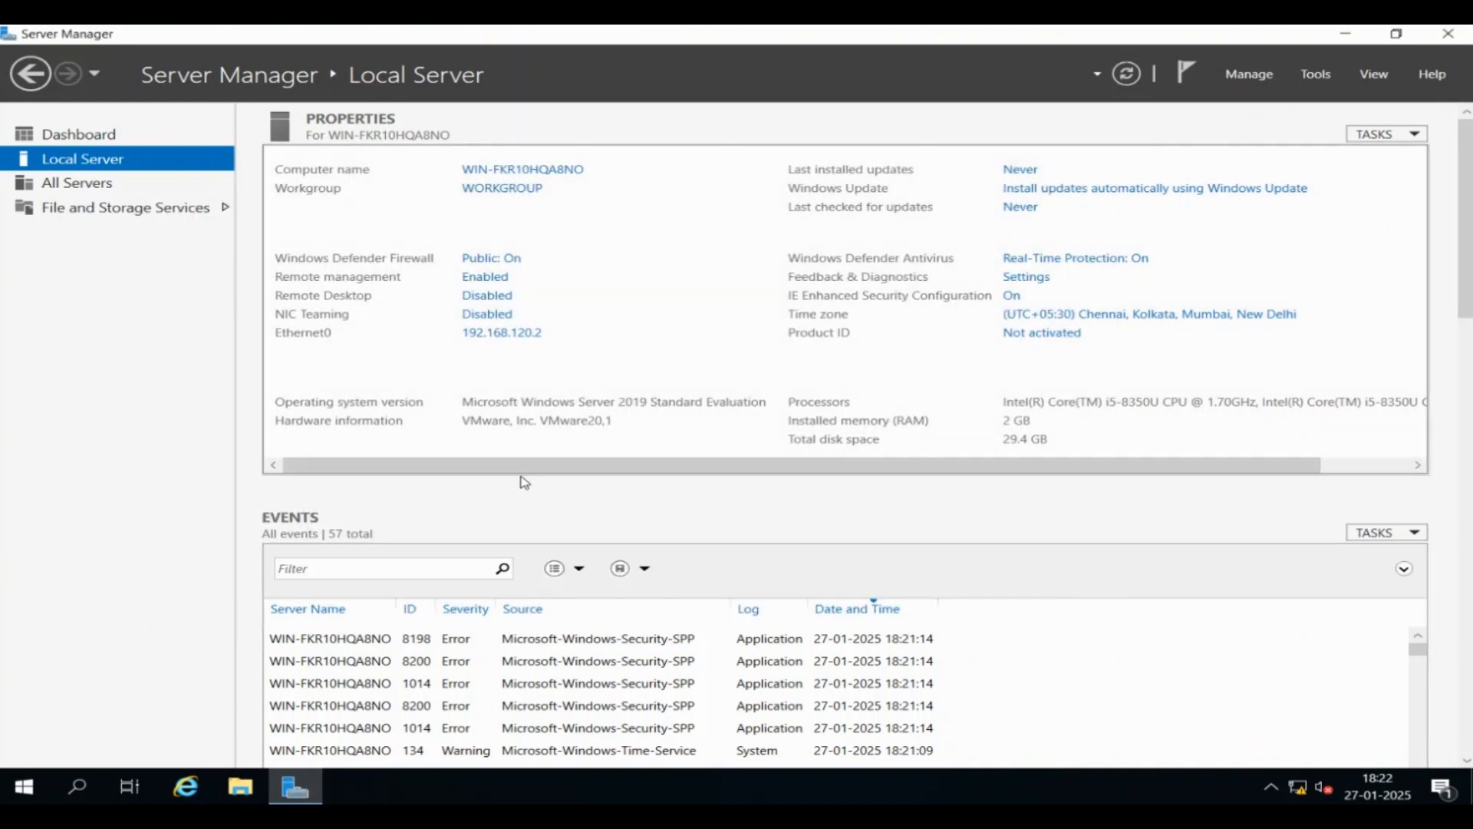
Rename the computer to FFSTEKLAB-ADC and restart the server to apply it
left_click(558, 169)
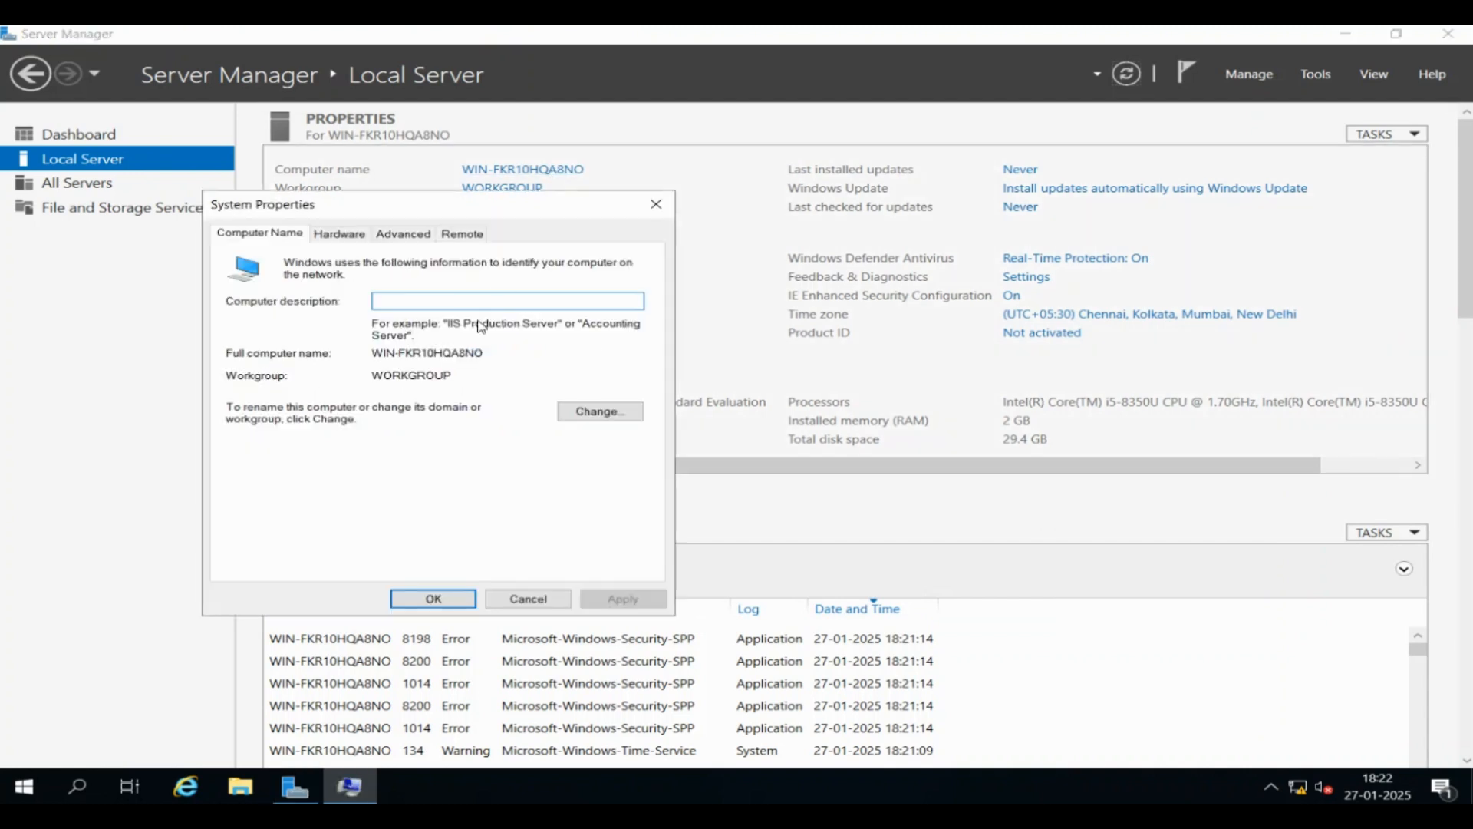
left_click(600, 412)
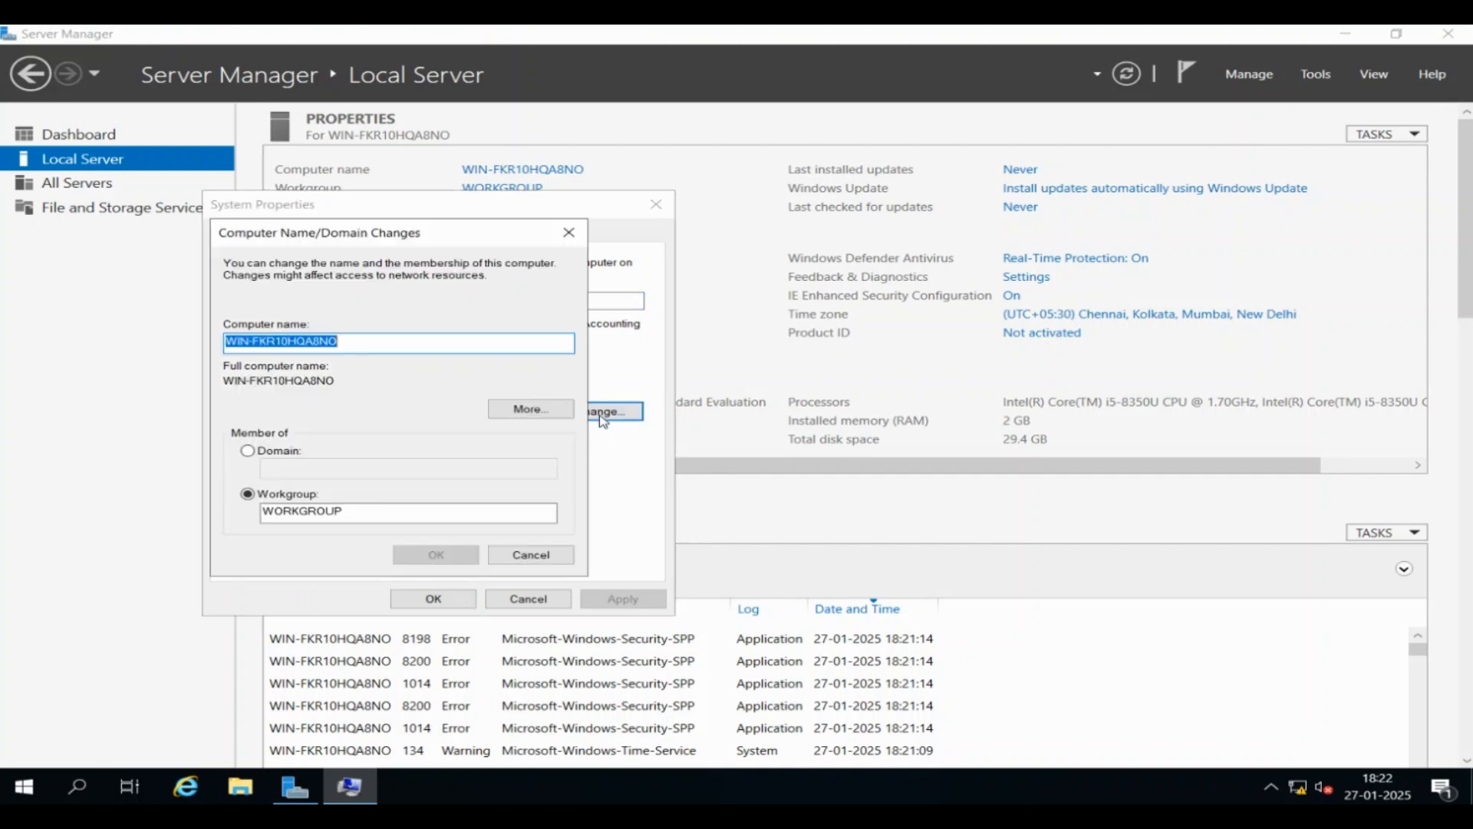
left_click(366, 344)
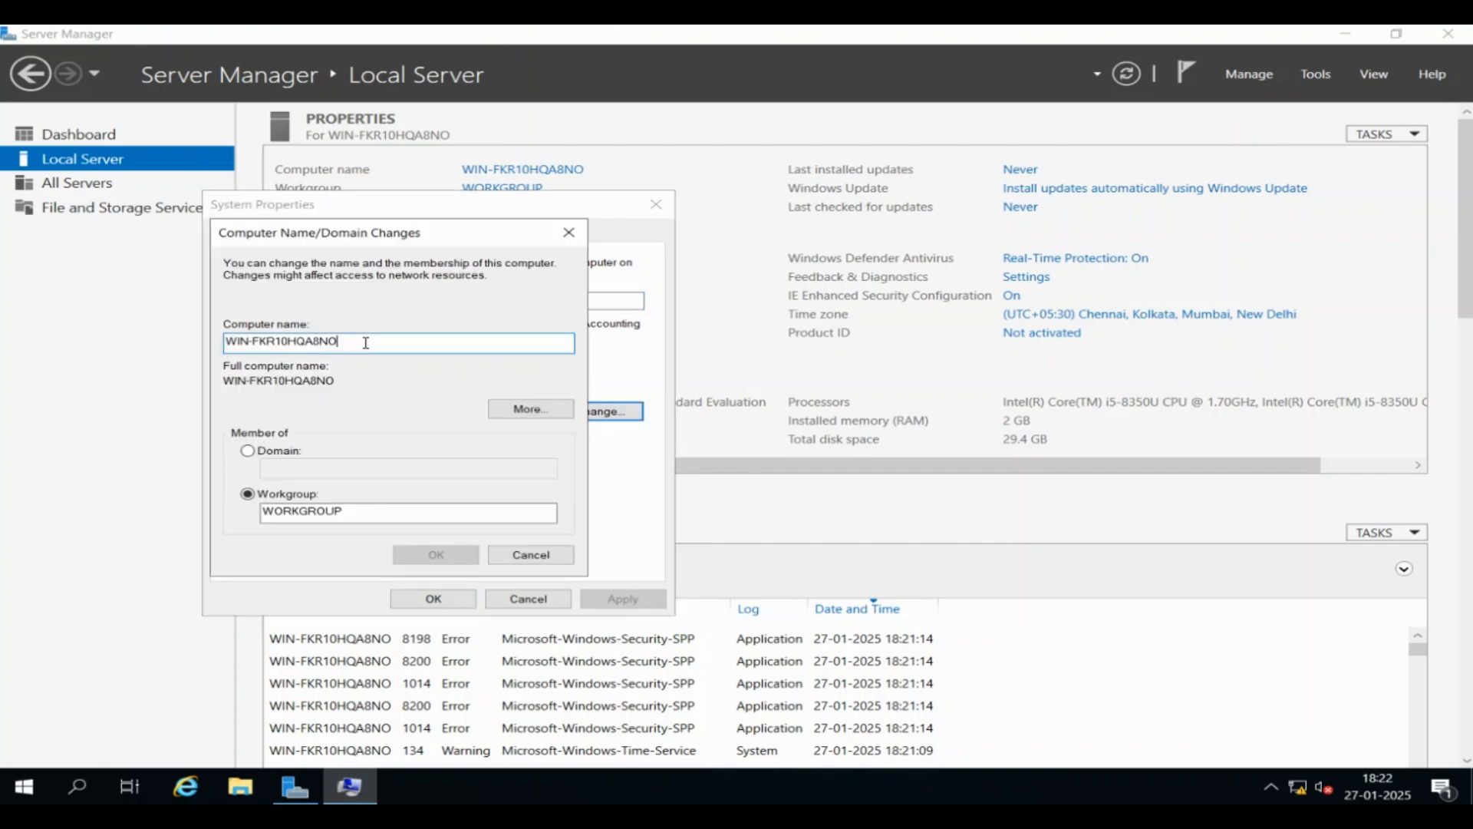
double_click(366, 343)
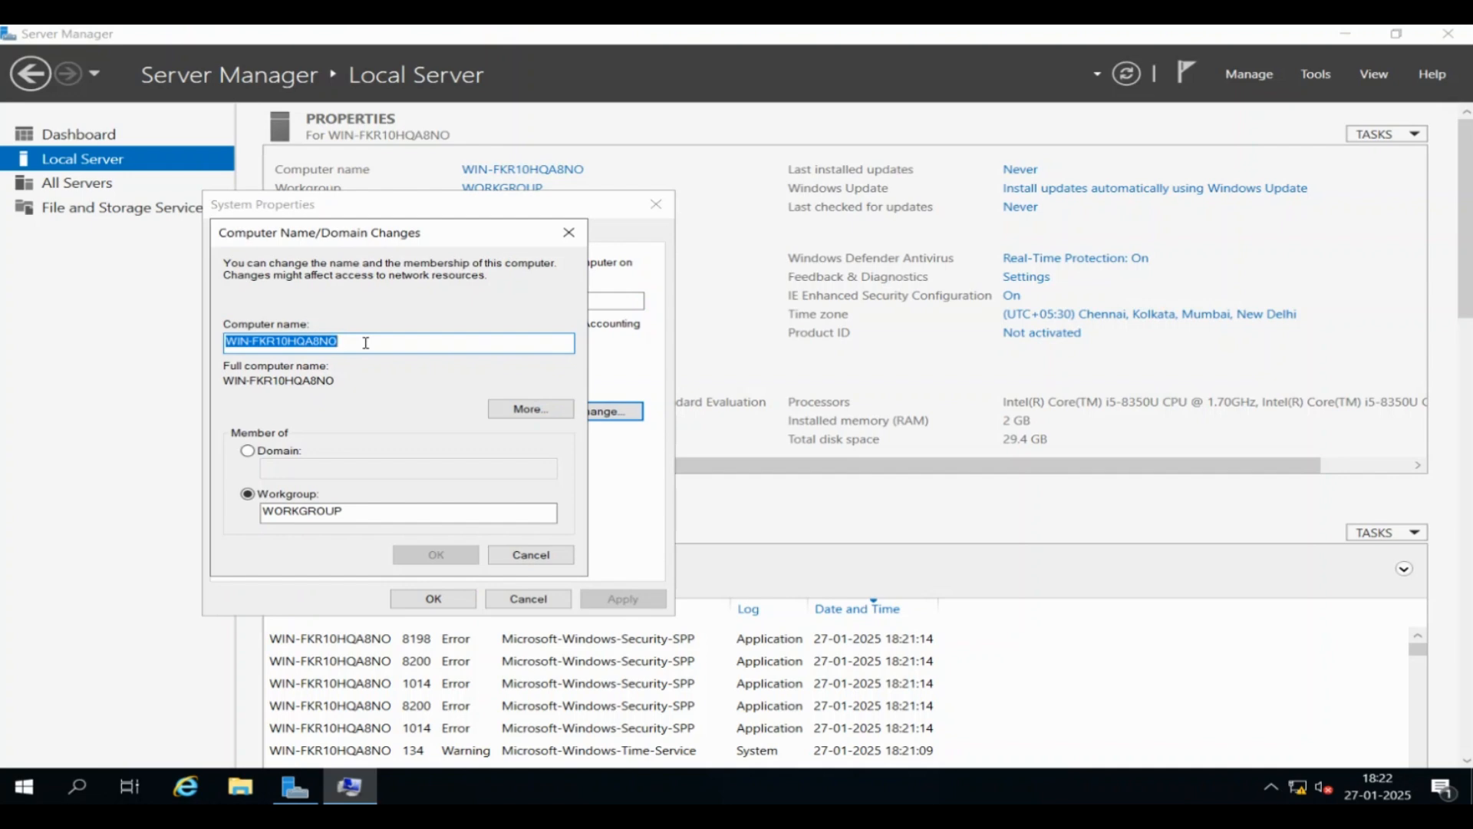
type("FFSTE")
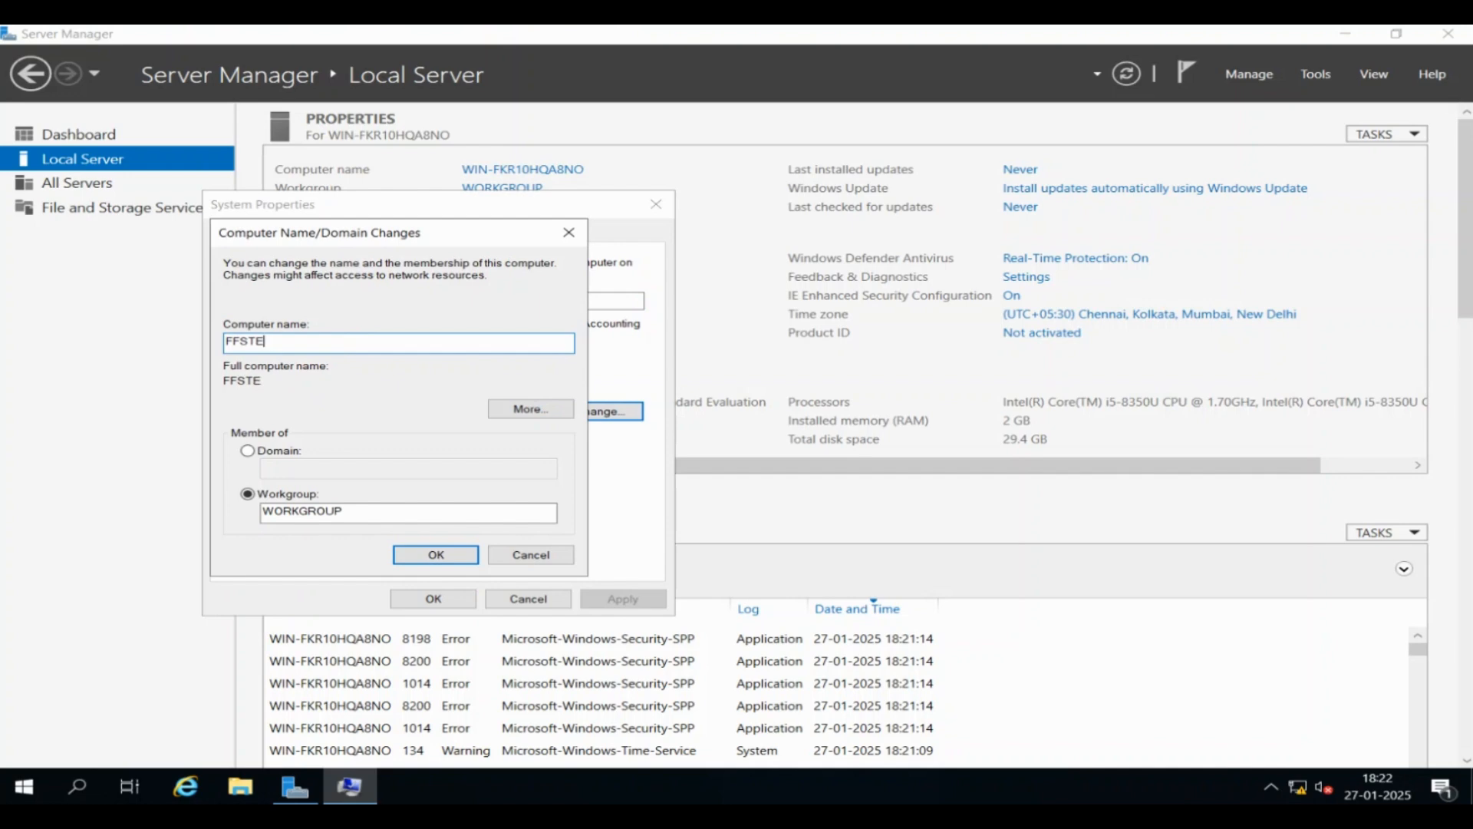
type("KLAB-ADC")
left_click(450, 558)
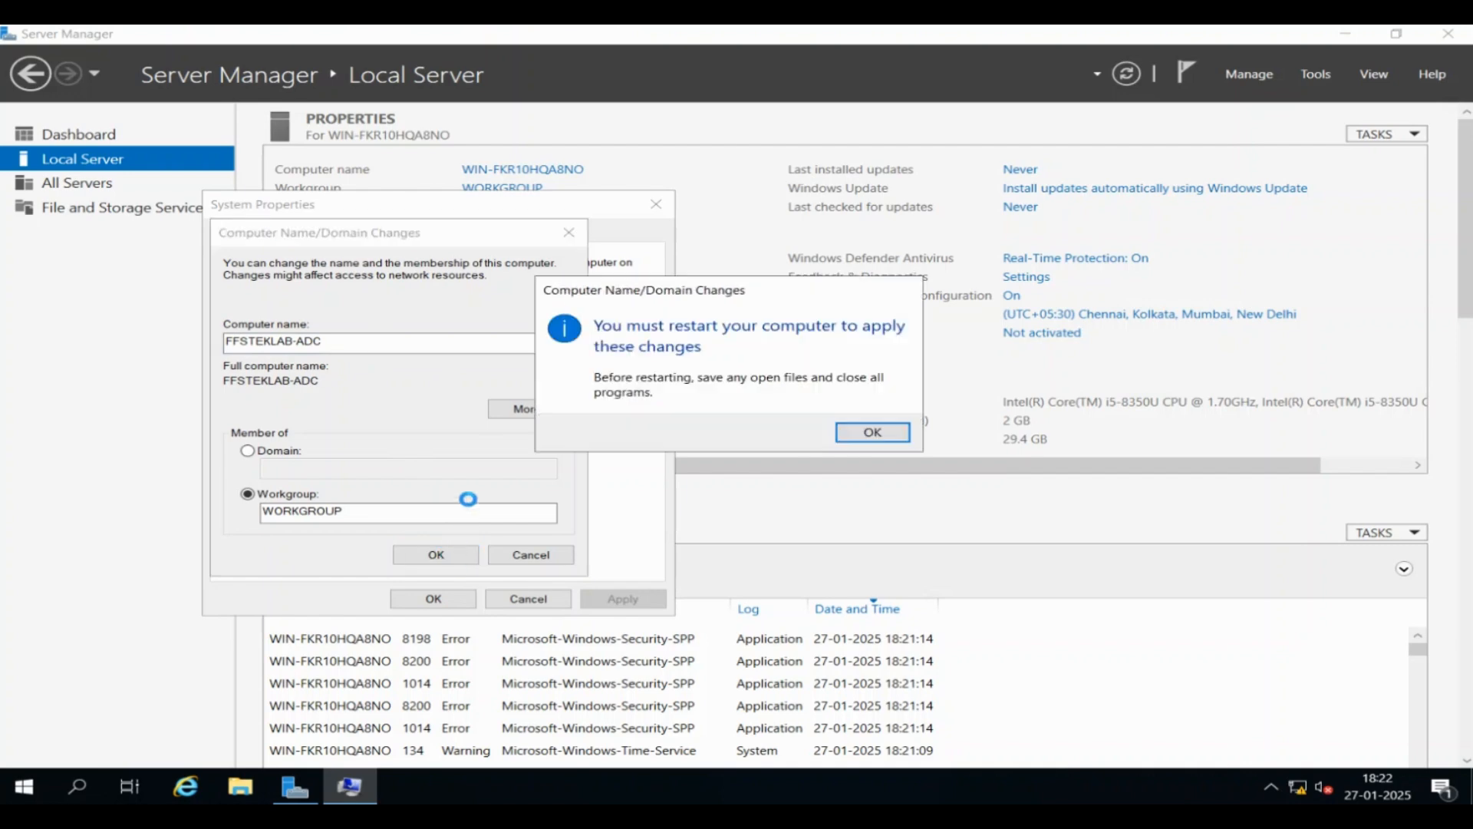
left_click(873, 433)
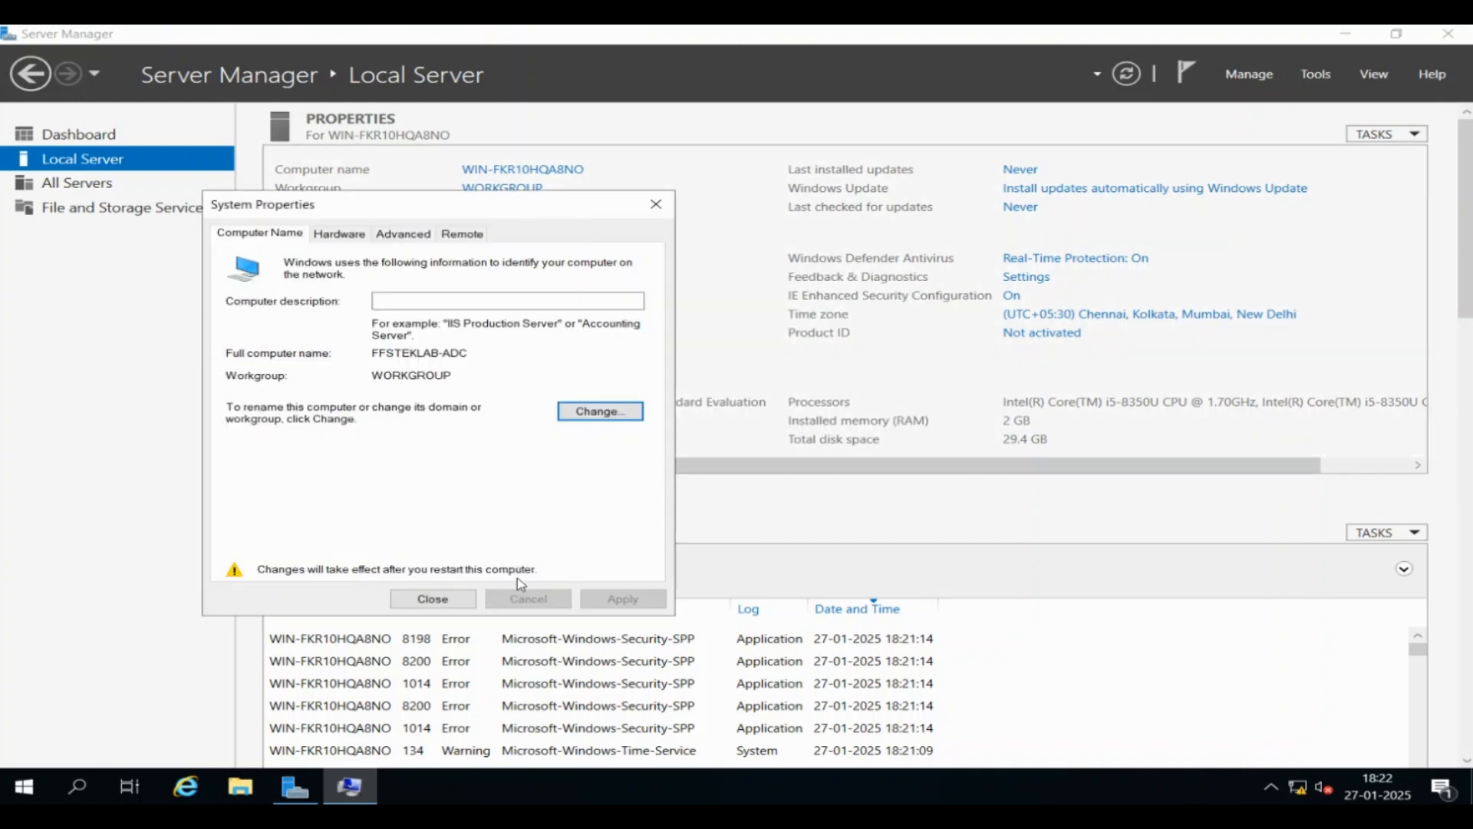
left_click(462, 601)
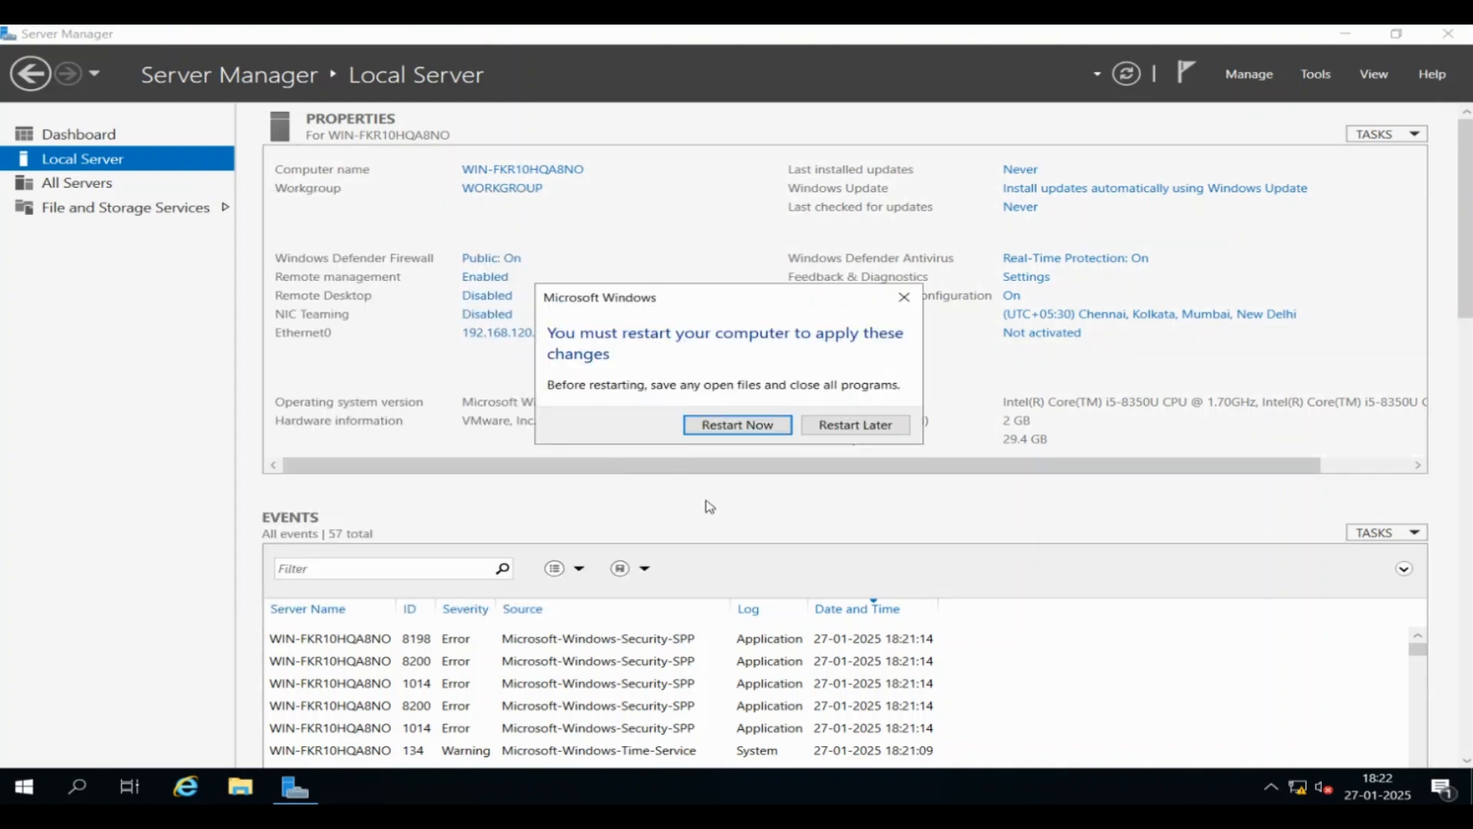
left_click(750, 432)
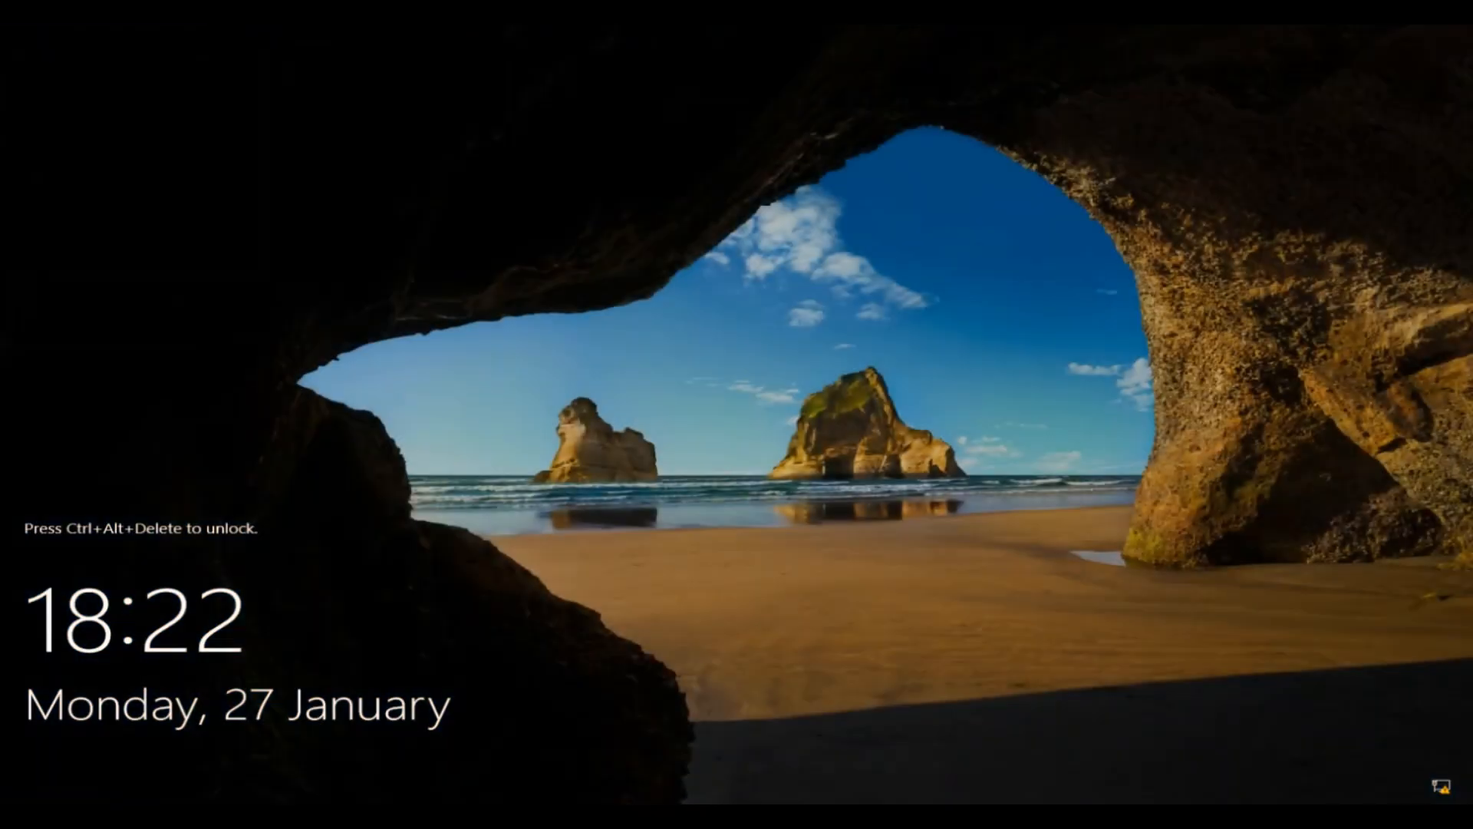
Sign back in as Administrator after the restart
key("ctrl+alt+Delete")
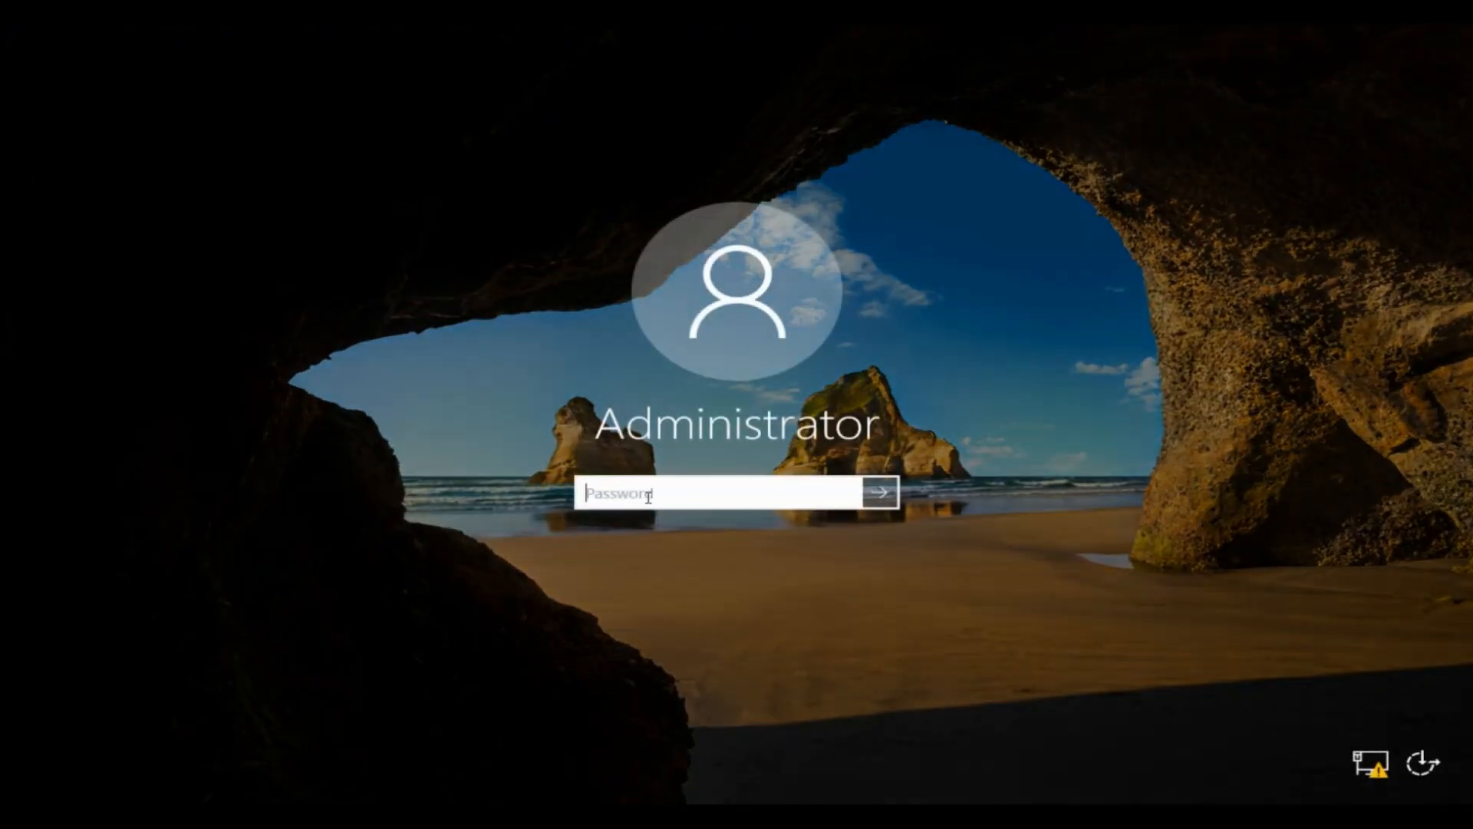
type("********")
key("Return")
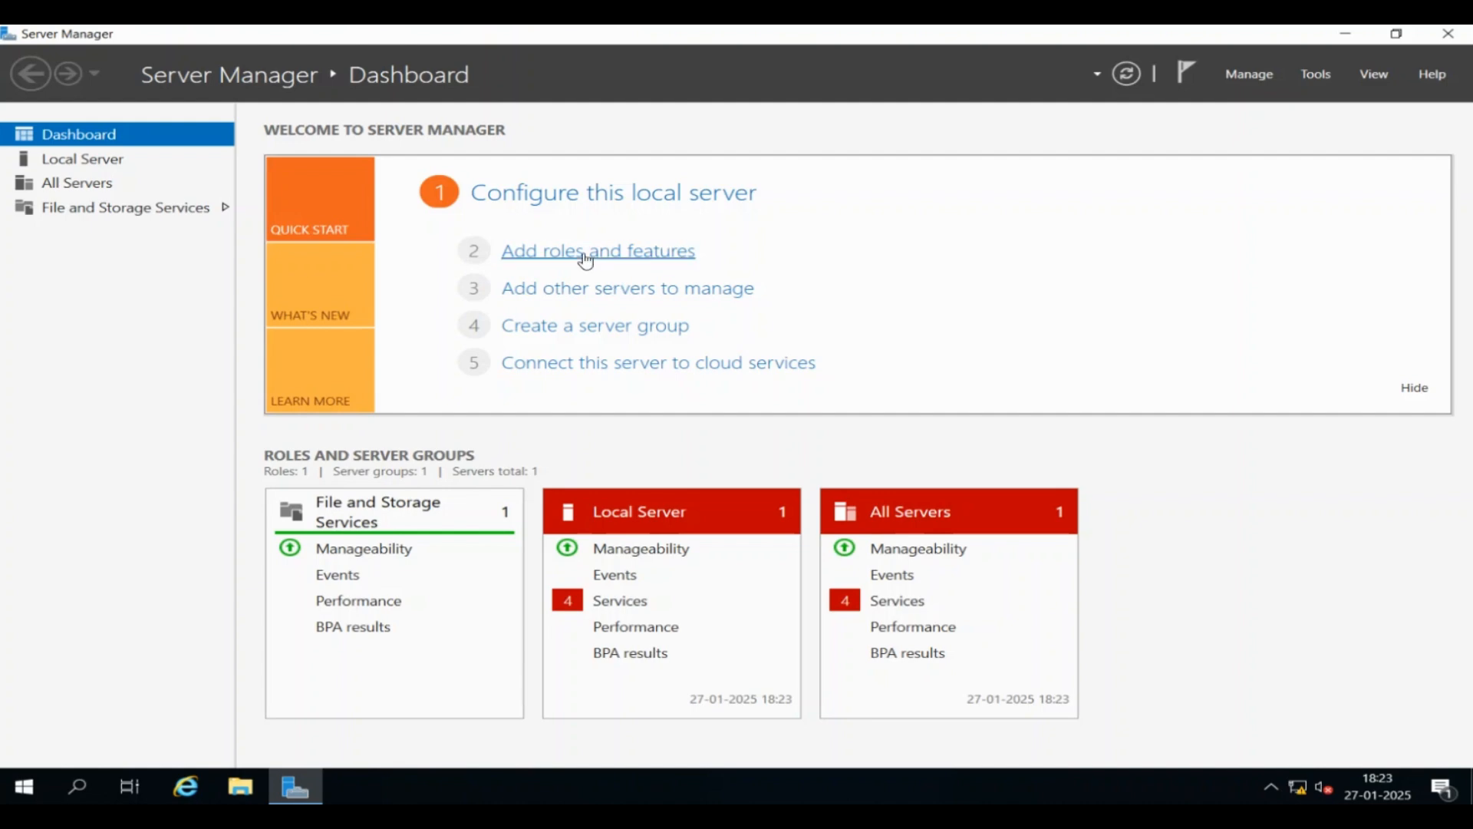
Start a role-based Add Roles and Features installation targeting FFSTEKLAB-ADC
left_click(629, 264)
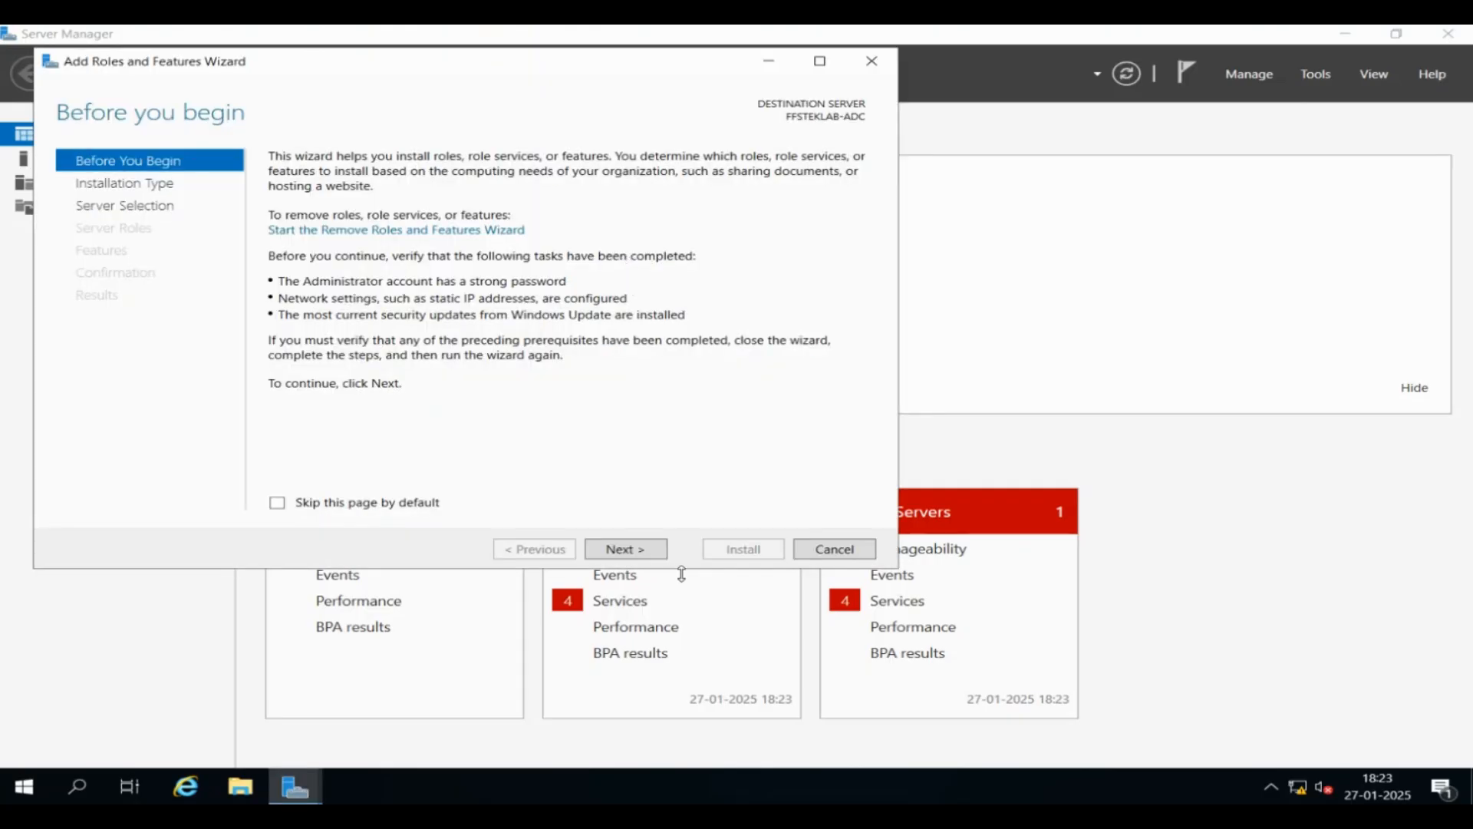
left_click(645, 551)
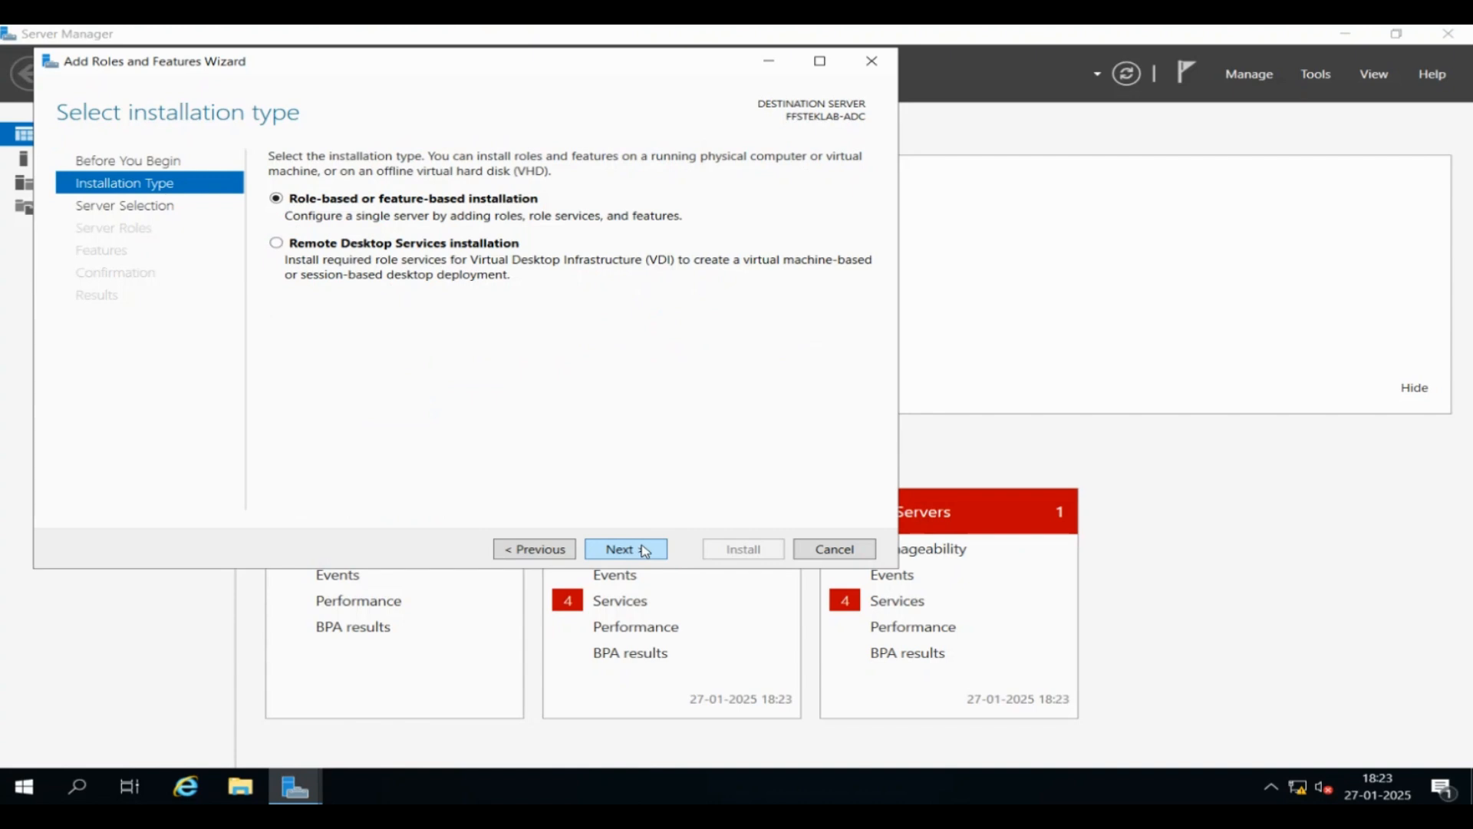
left_click(645, 551)
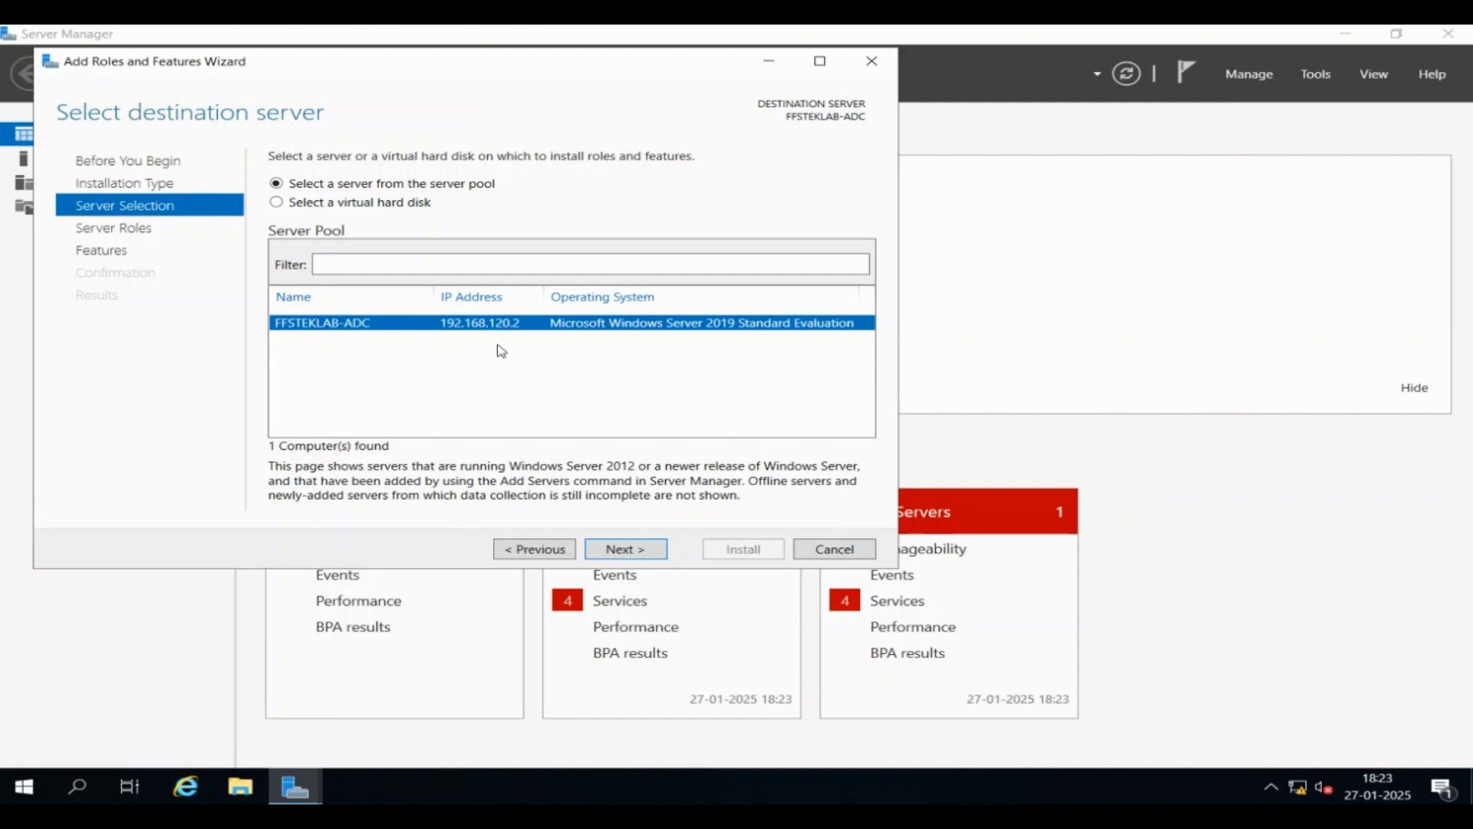
left_click(636, 553)
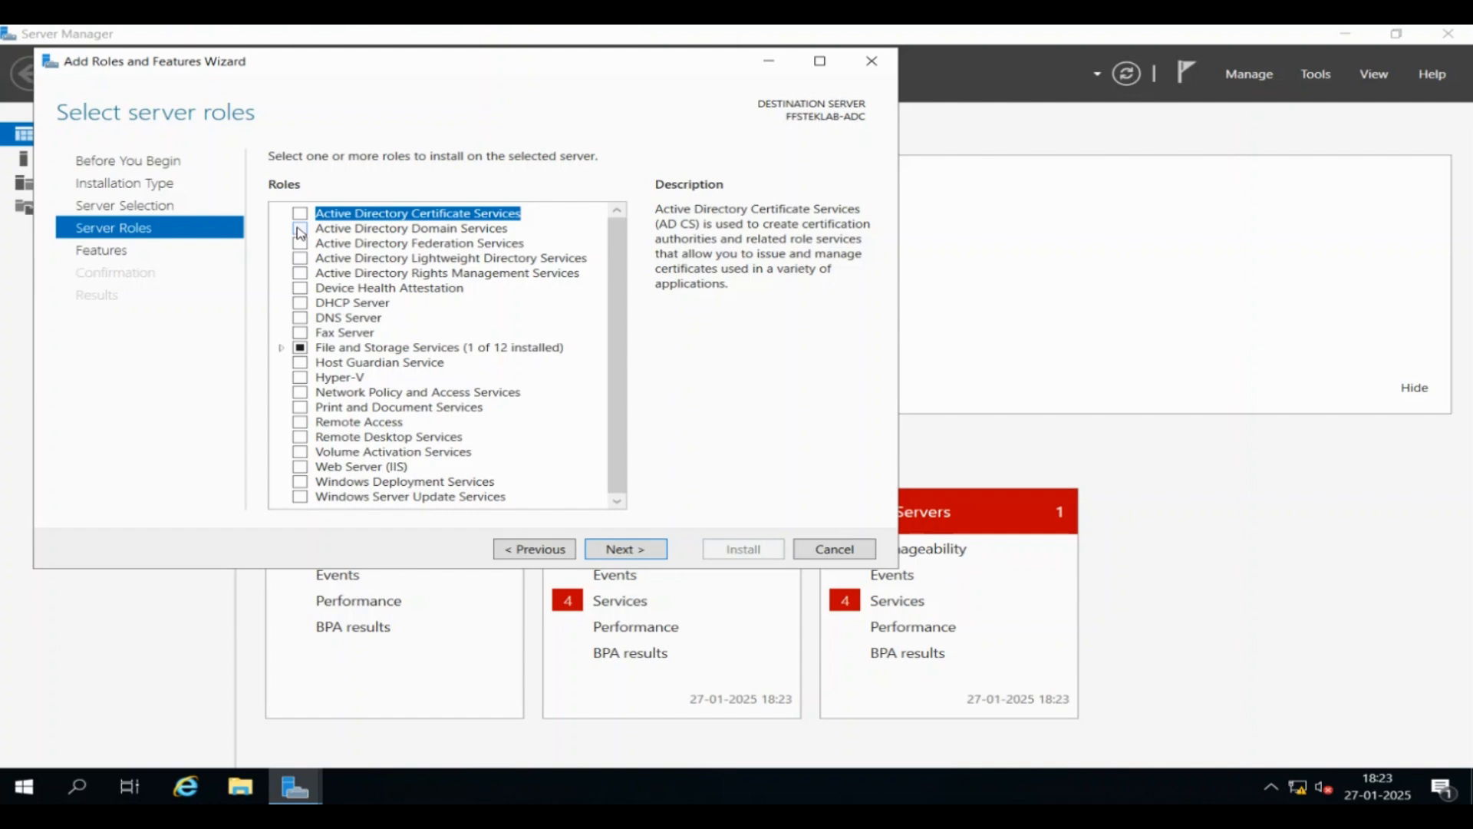
Select Active Directory Domain Services and DNS Server with their management tools, advancing to confirmation
left_click(300, 230)
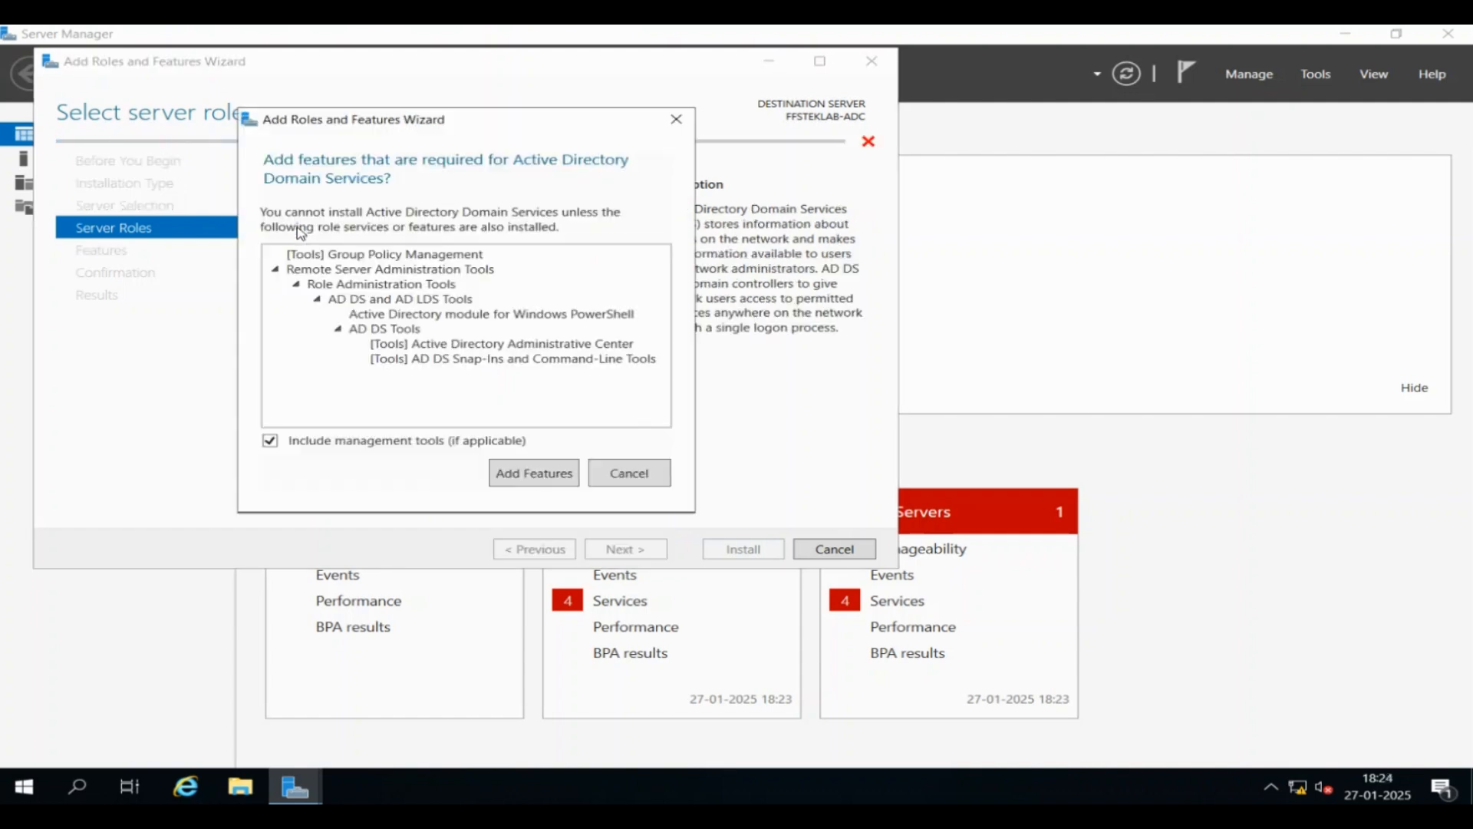
left_click(530, 473)
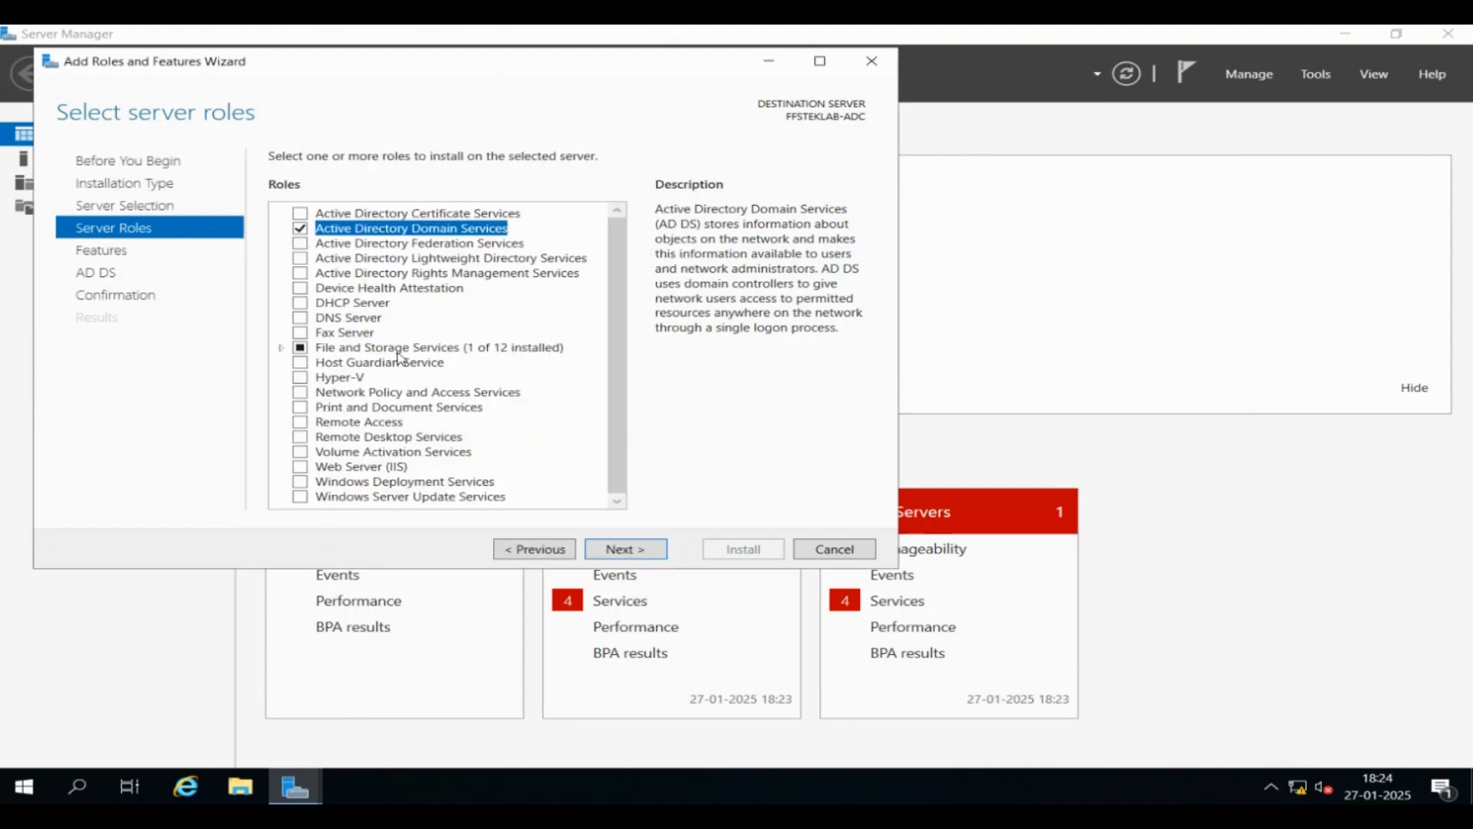
left_click(300, 319)
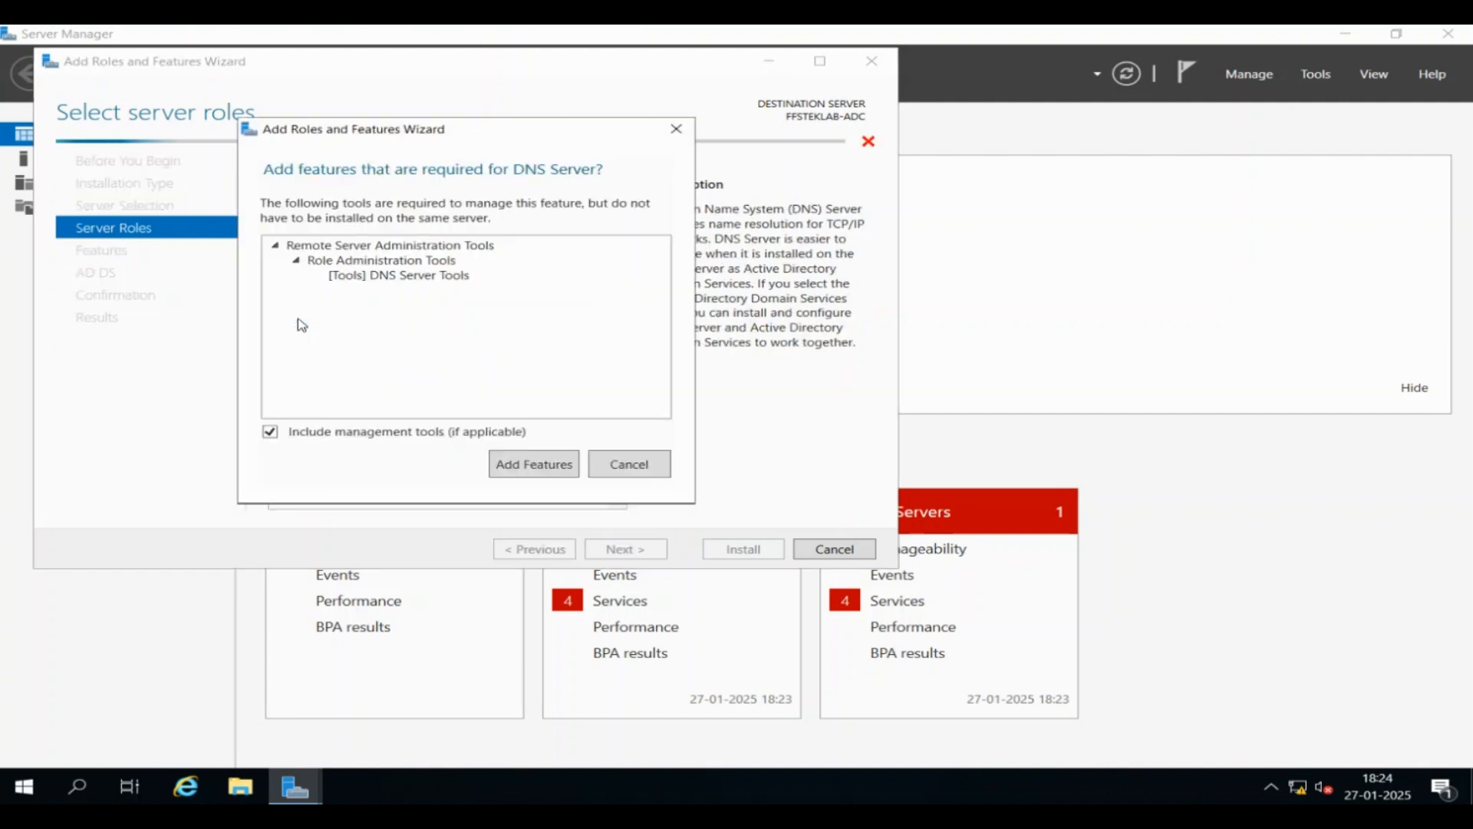
left_click(535, 464)
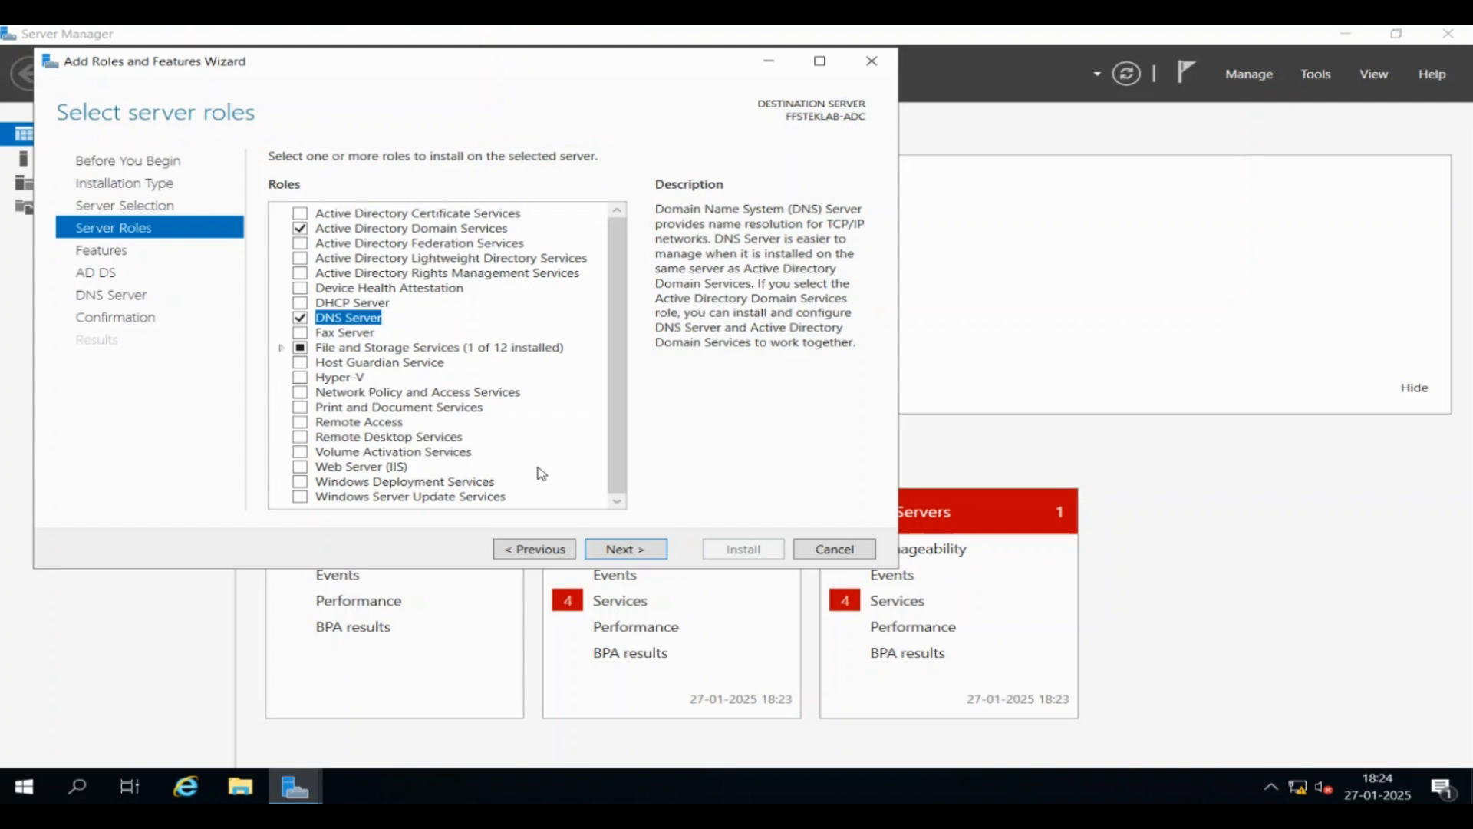
left_click(614, 550)
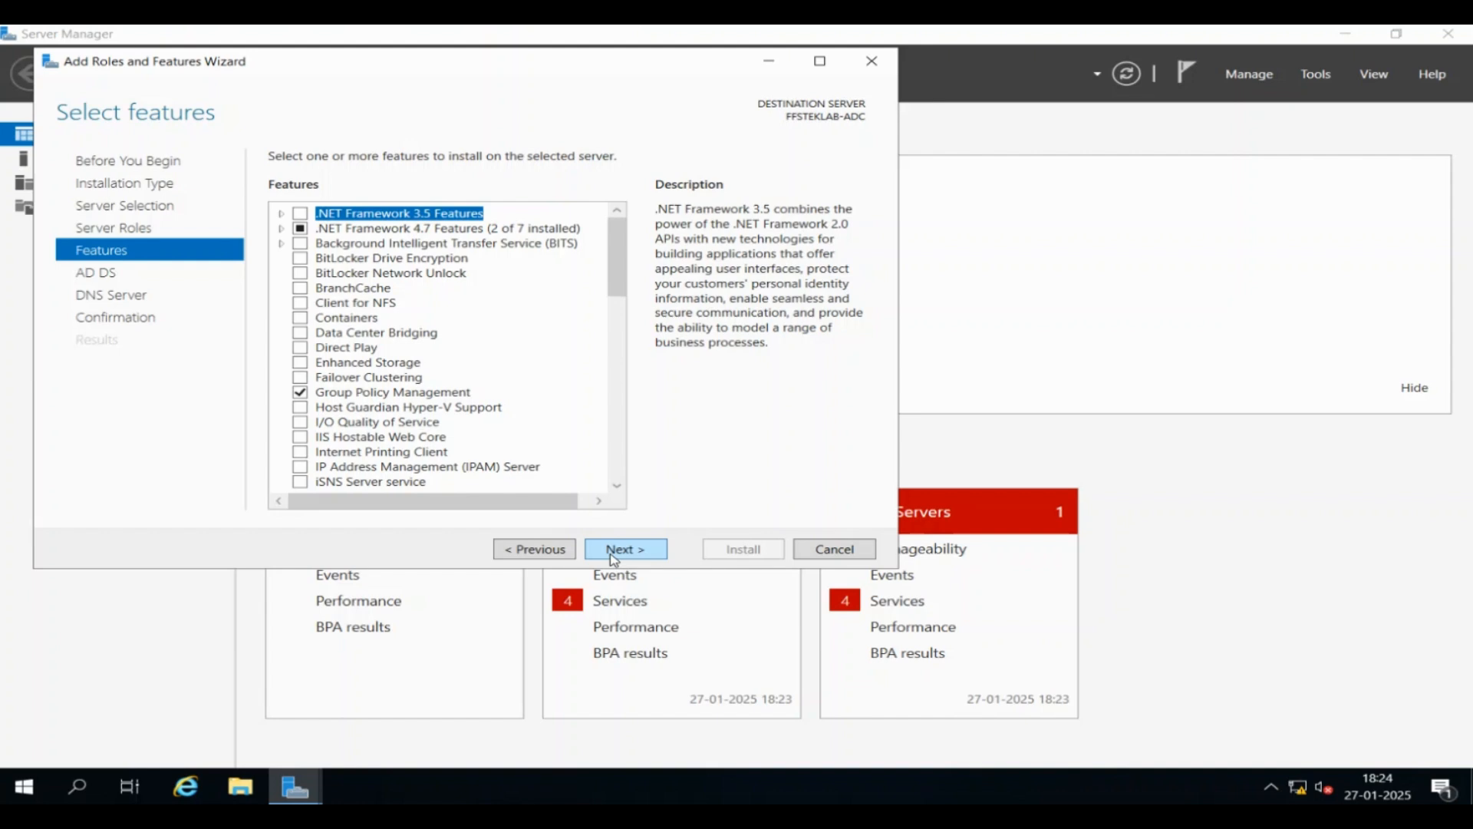
left_click(614, 551)
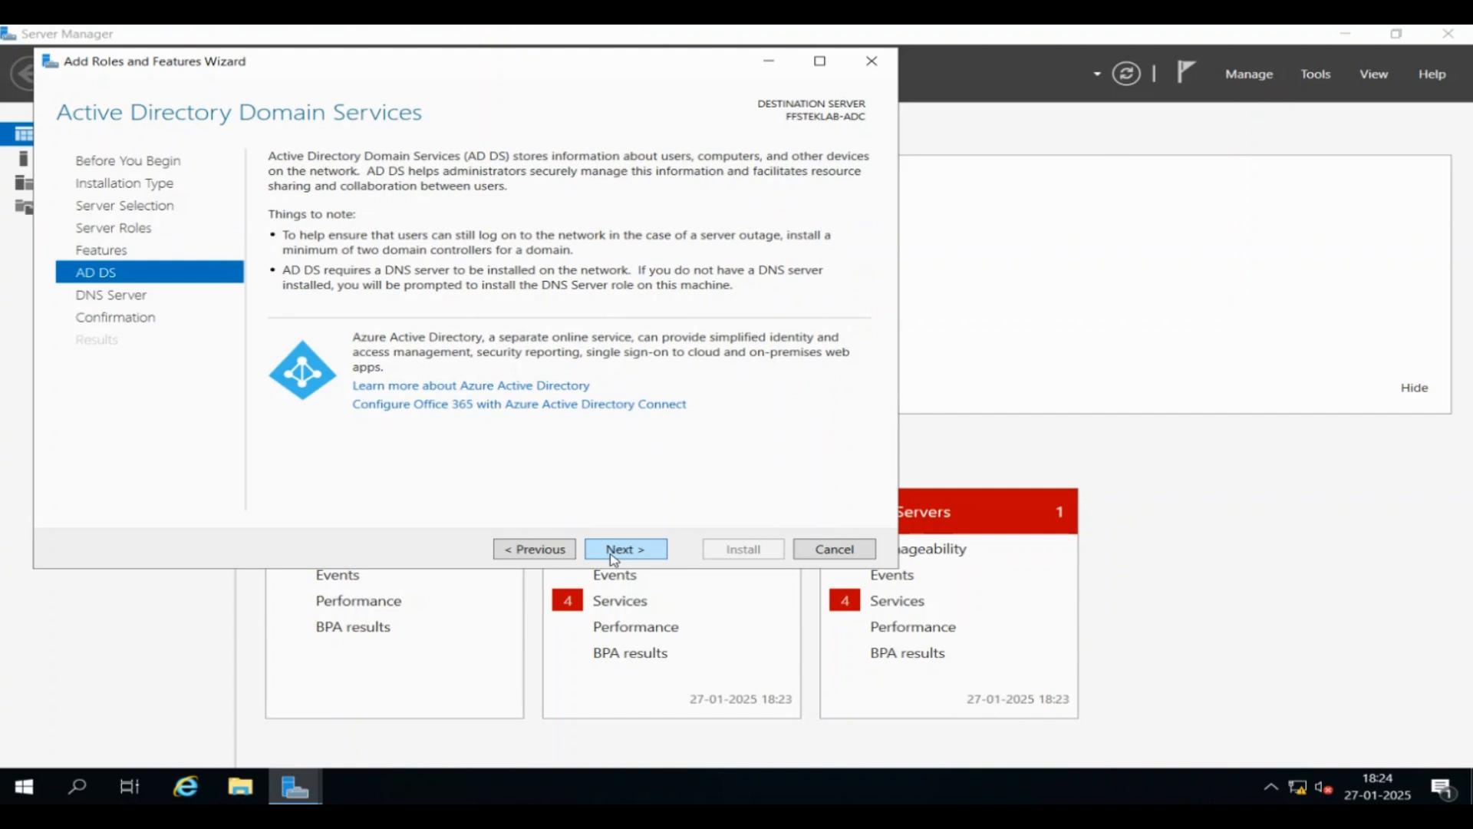
left_click(614, 550)
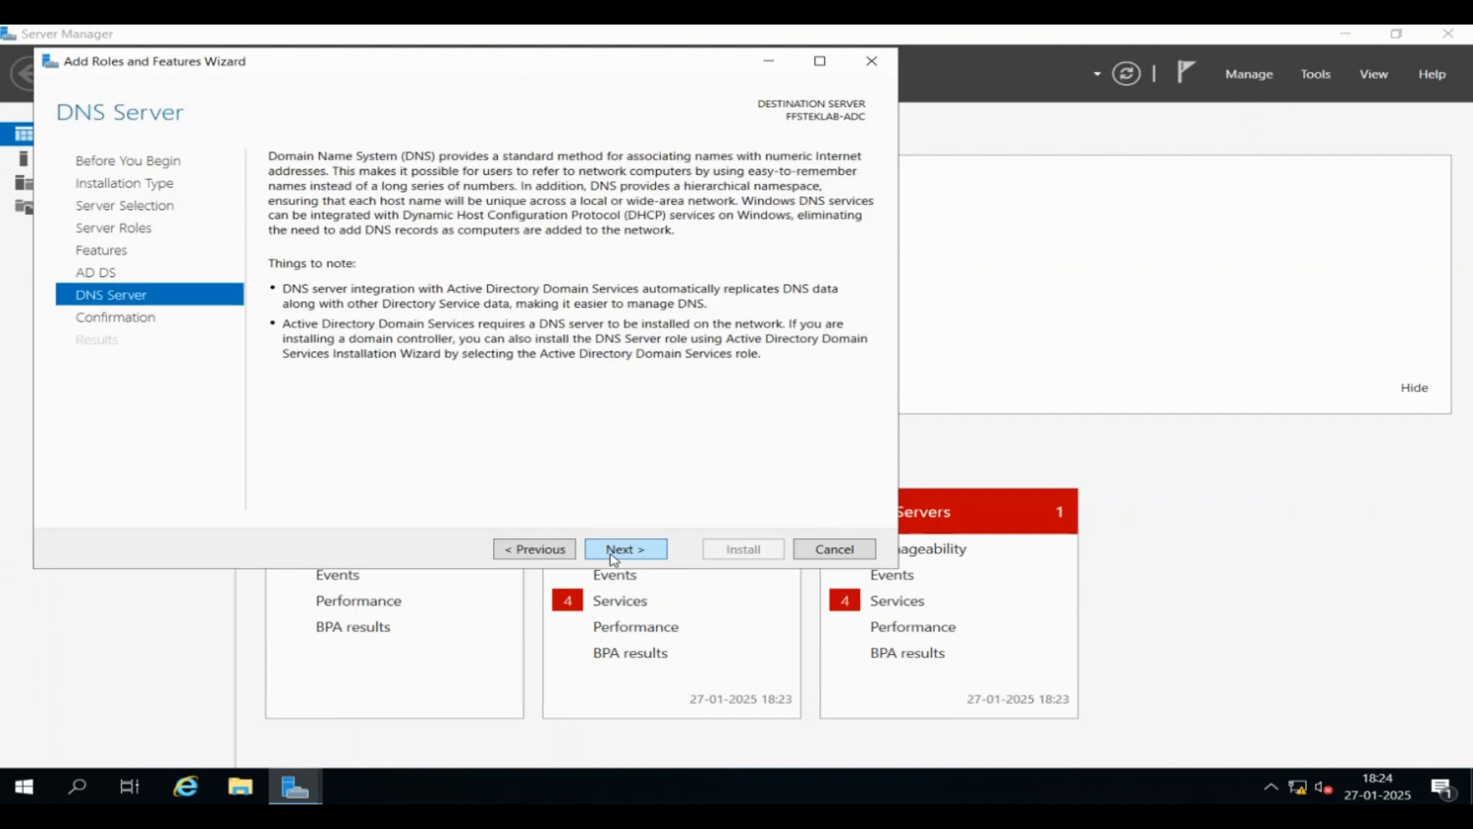
left_click(614, 551)
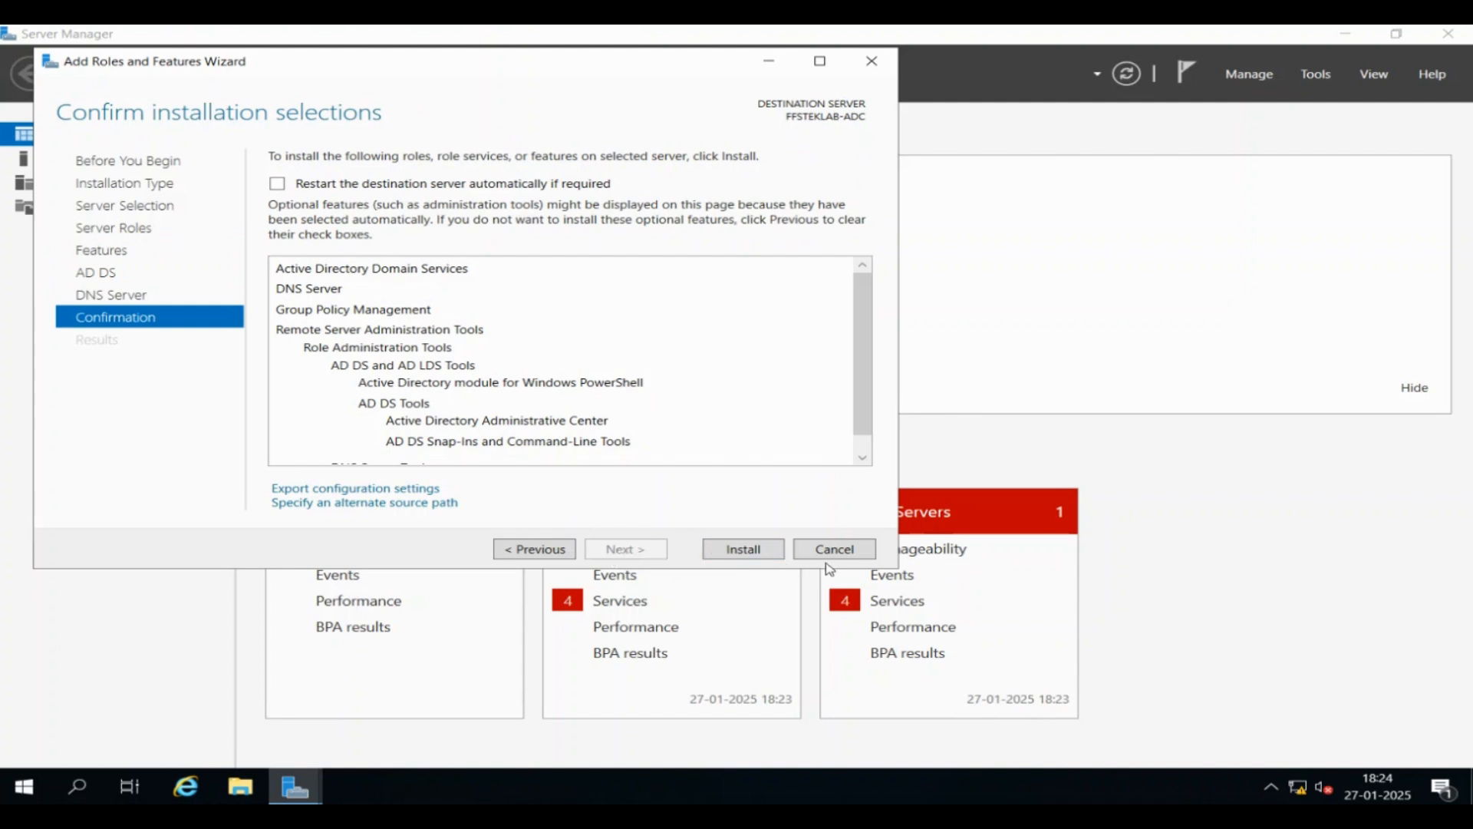
Install the AD DS and DNS roles, review the results, then begin domain controller promotion
left_click(743, 550)
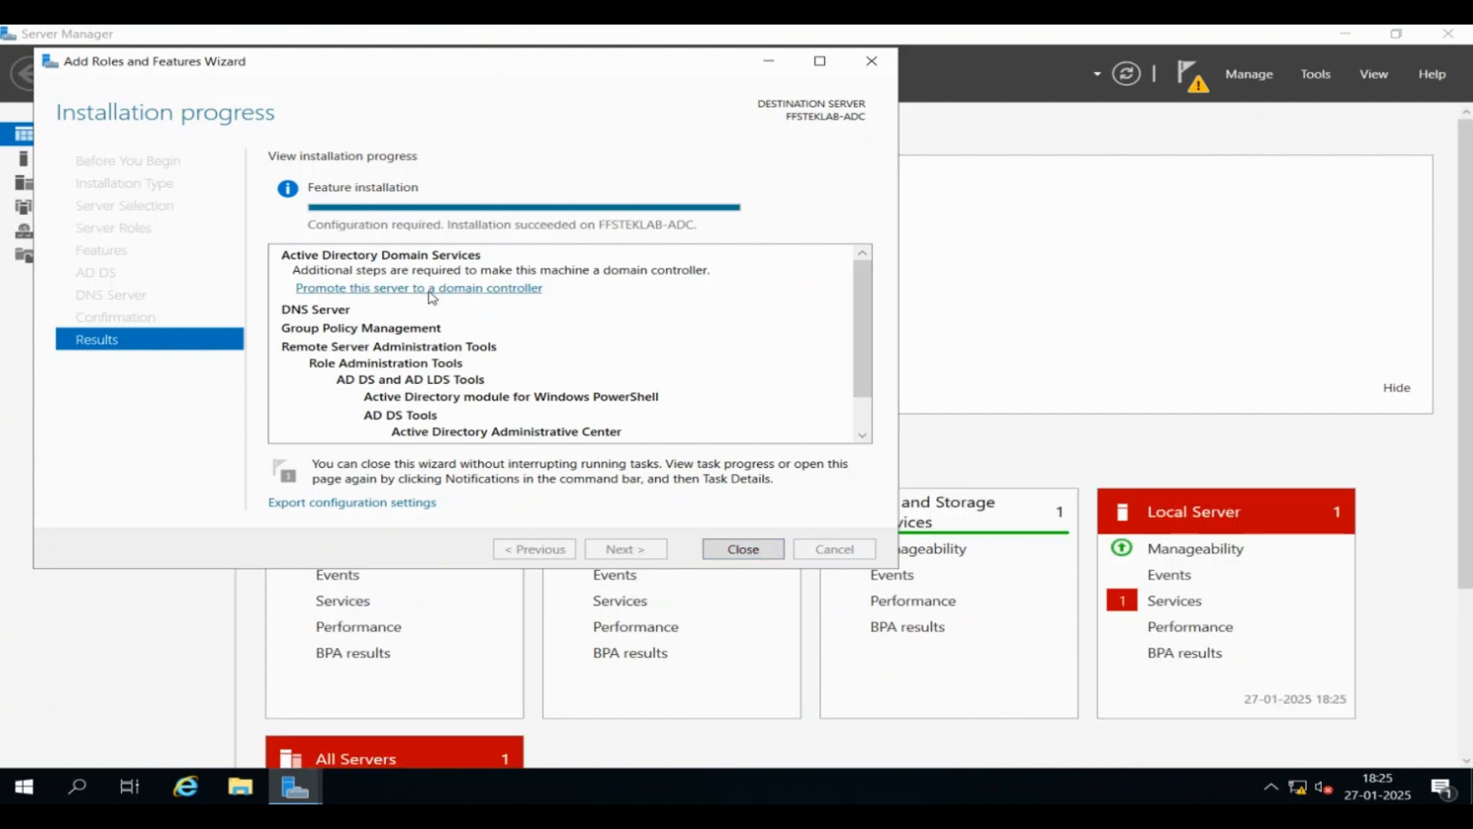
scroll(421, 296, "down", 1)
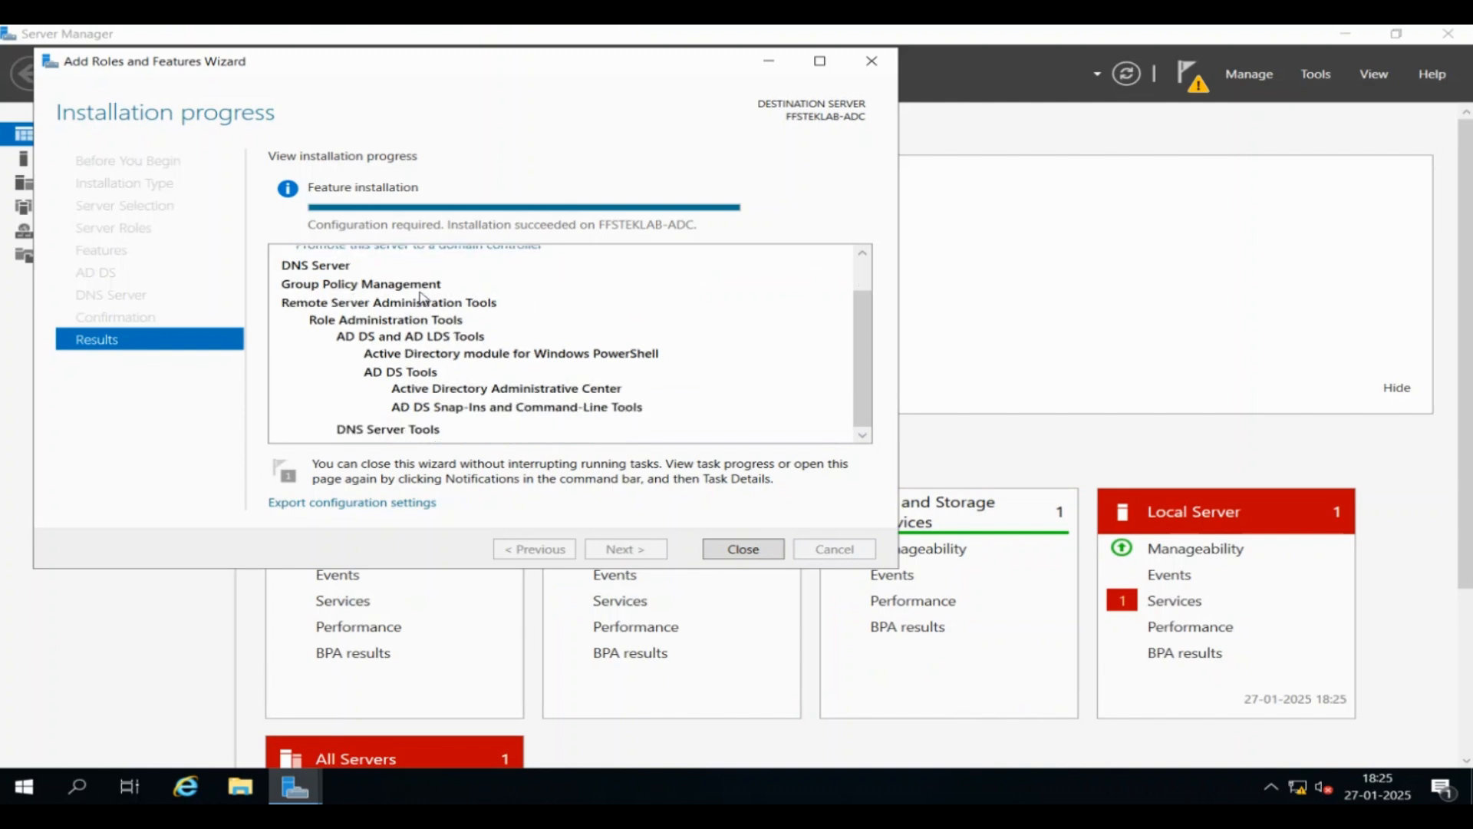
scroll(858, 277, "up", 1)
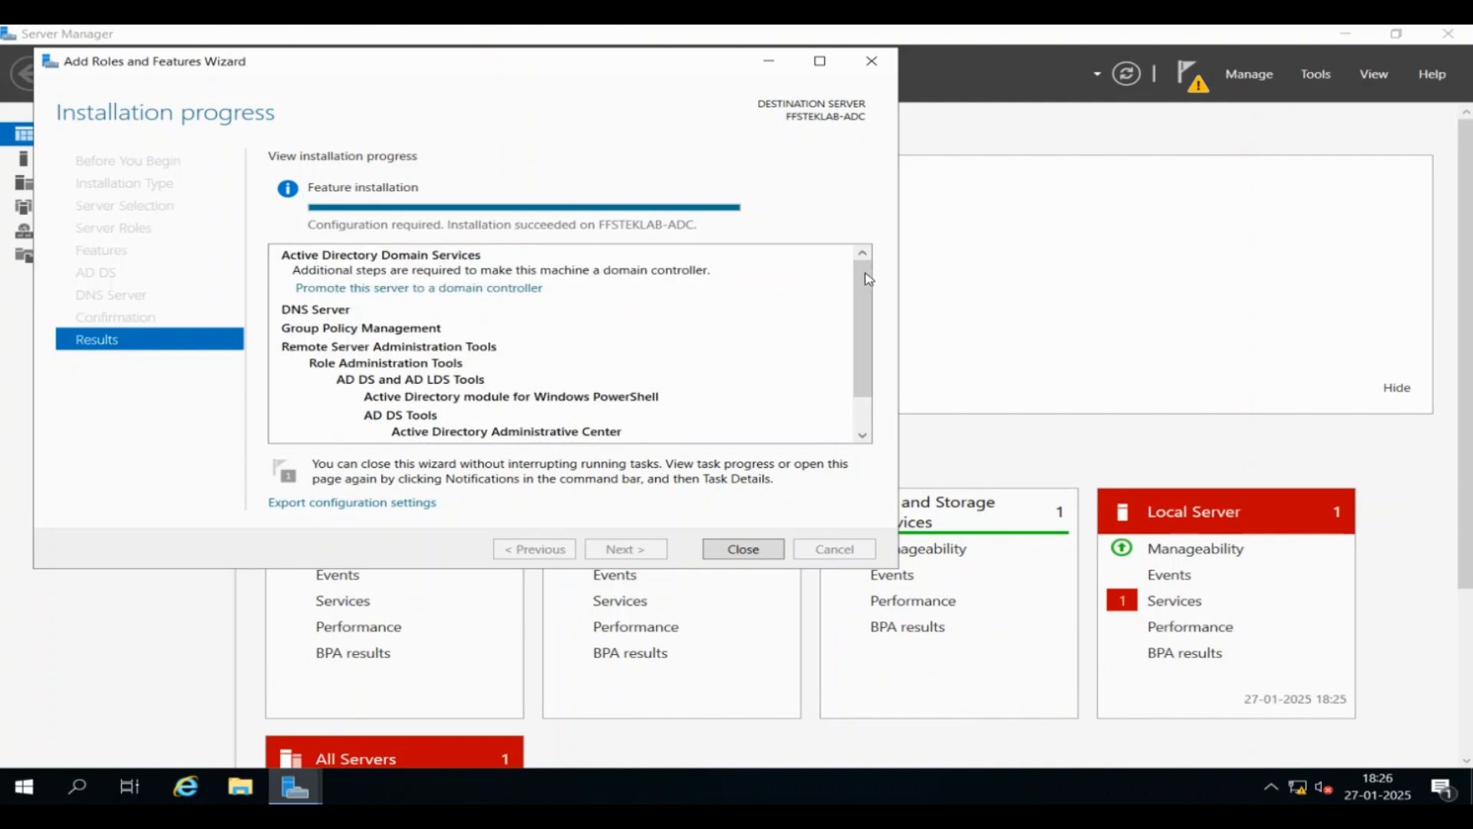
left_click(480, 290)
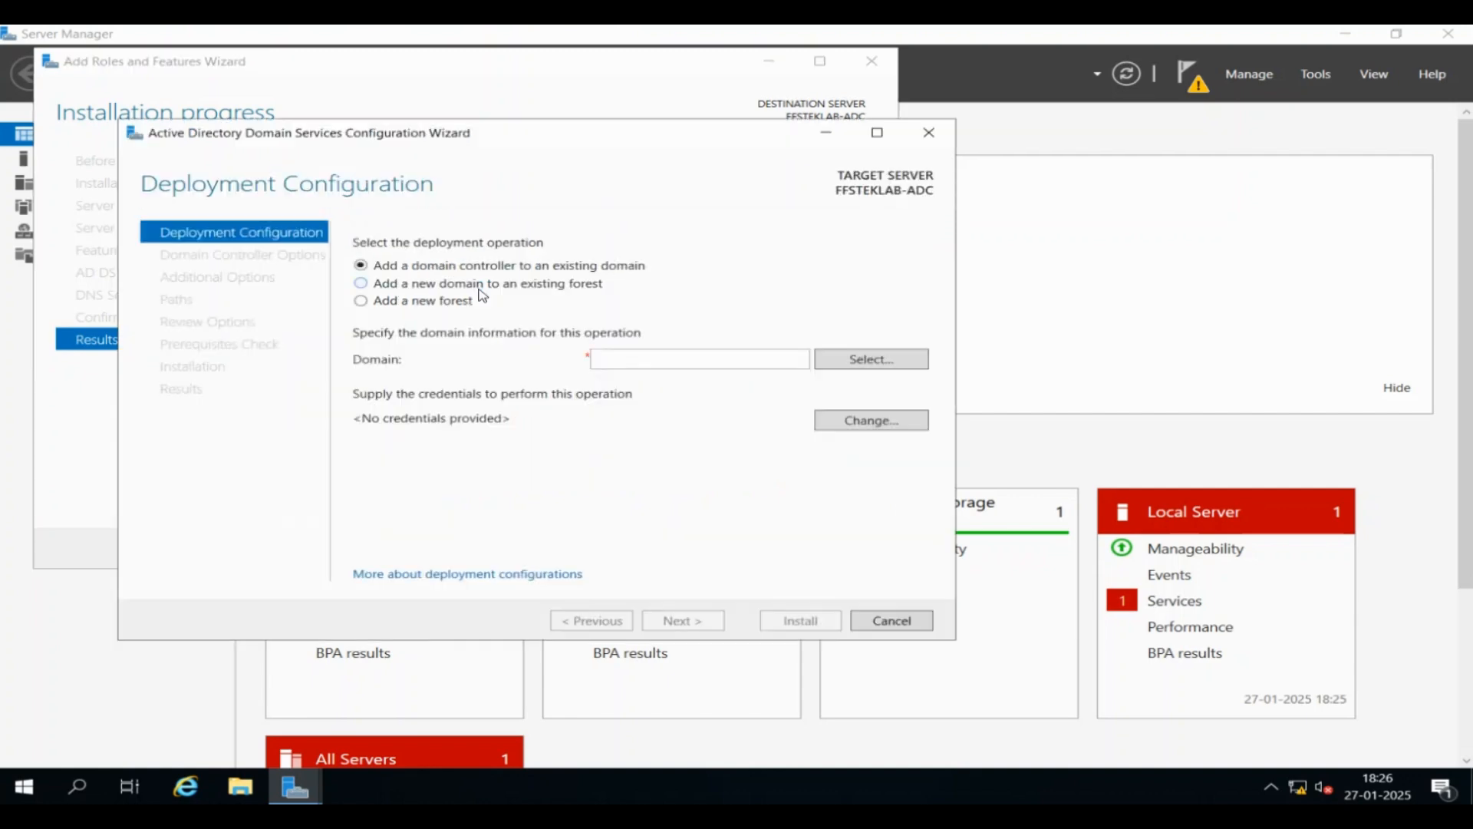
Maximize the promotion wizard and enter fsteklab.local as the existing domain to join
left_click(877, 132)
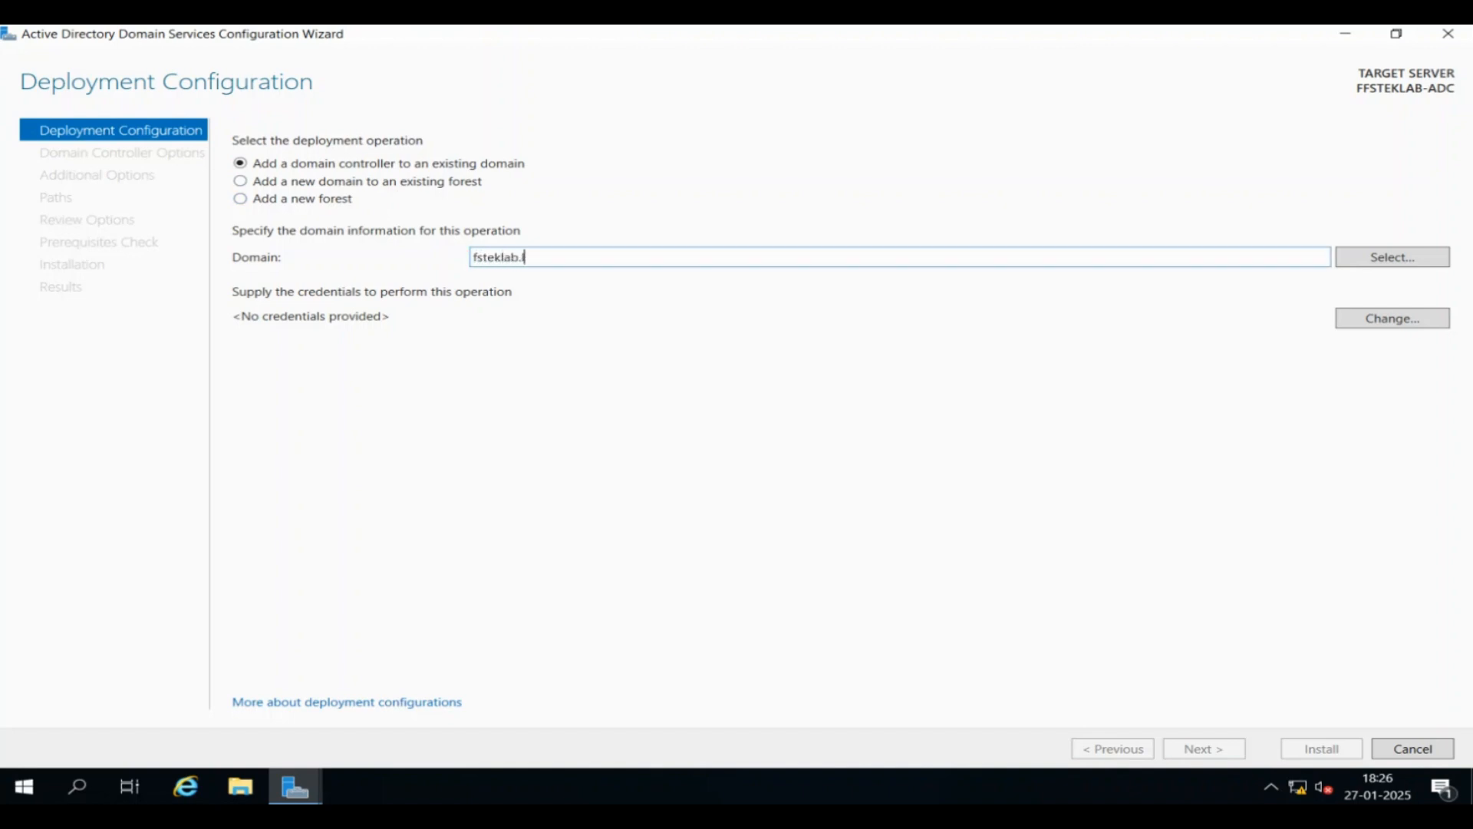
type("ocal")
Start changing the deployment credentials, then lock the PDC's session and bring up its sign-in screen
left_click(1382, 326)
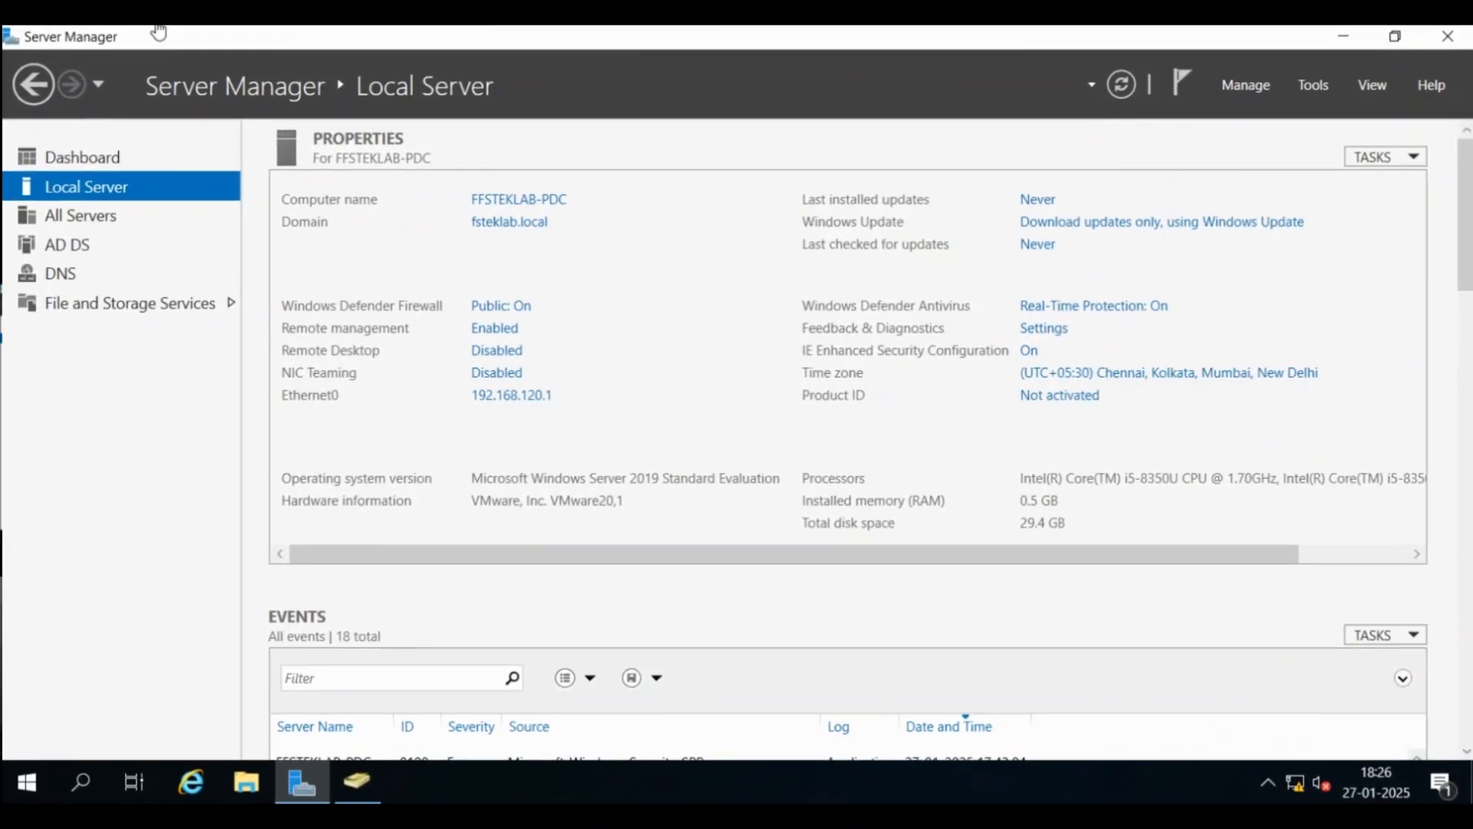
key("ctrl+alt+Delete")
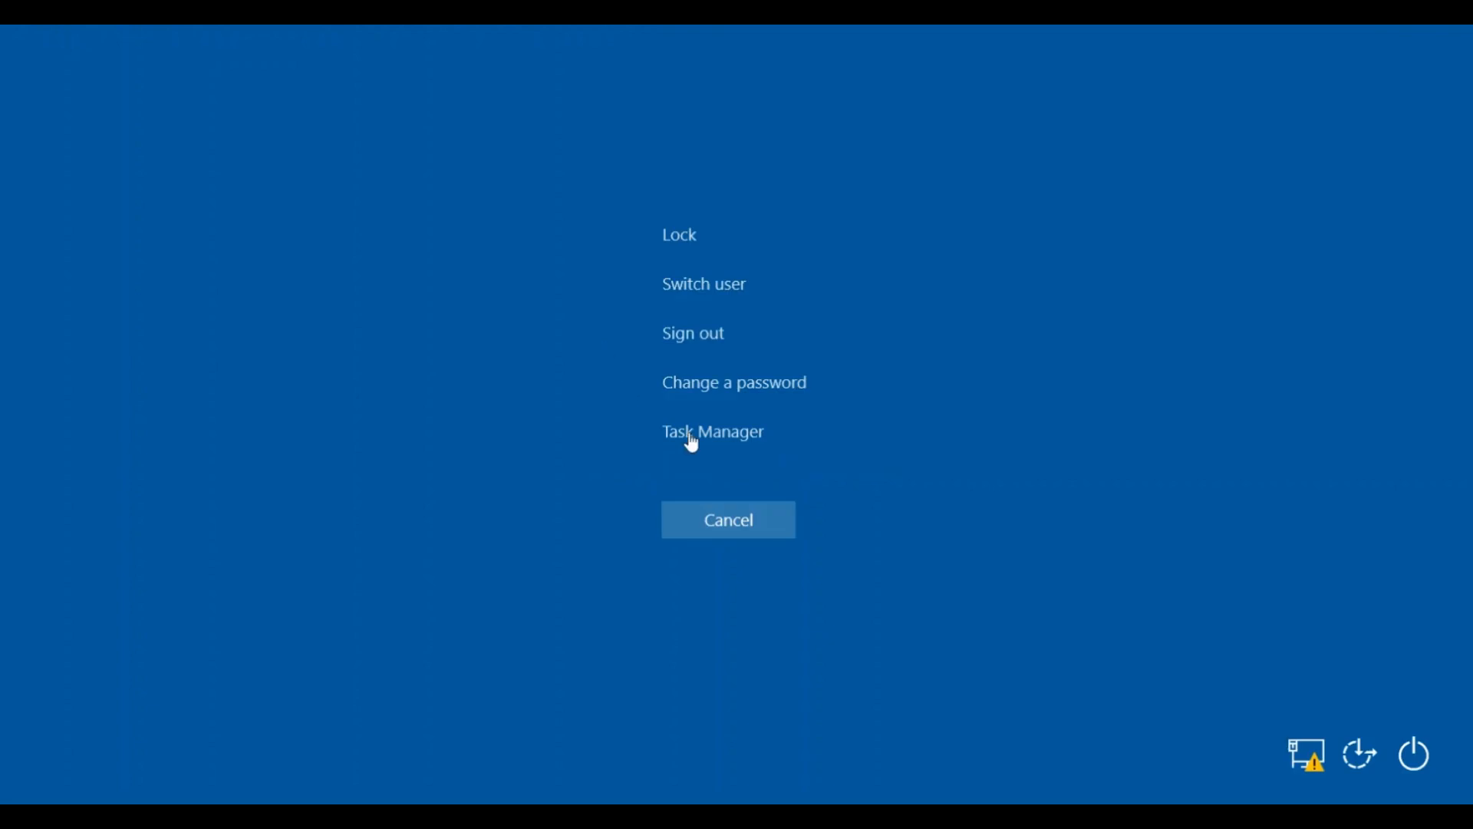
left_click(684, 235)
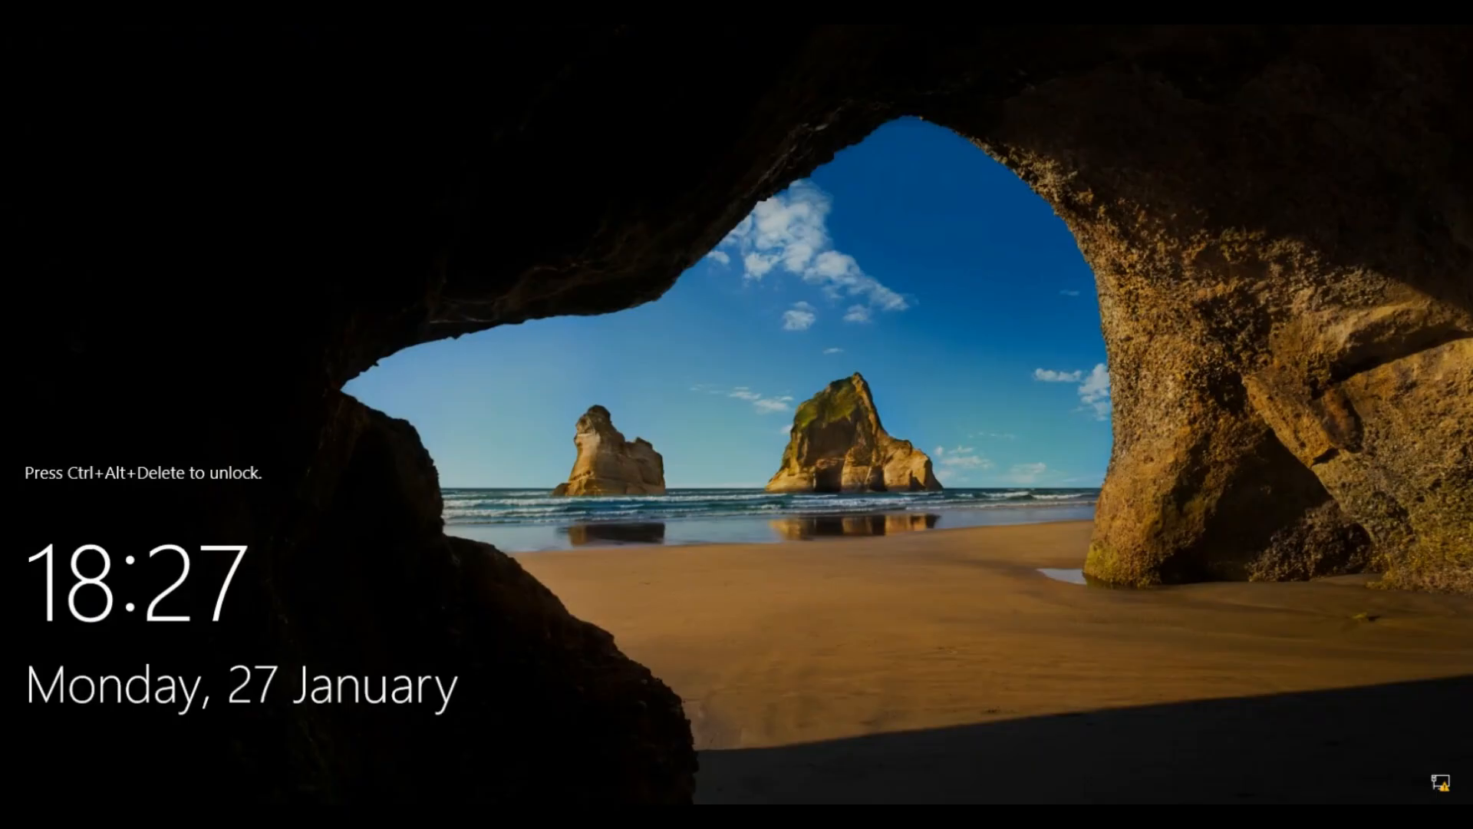
key("ctrl+alt+Delete")
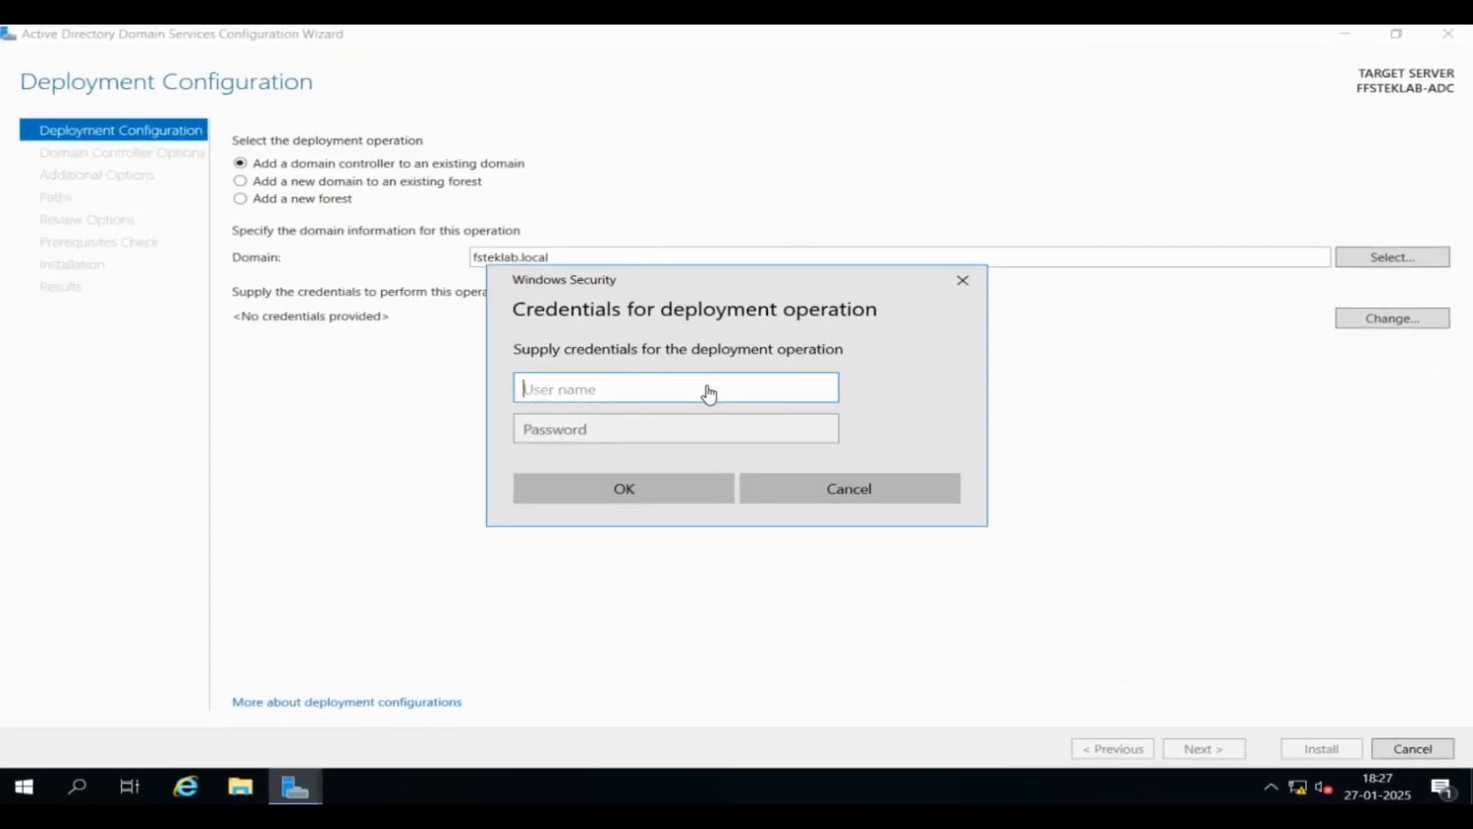
Enter the FSTEKLAB\administrator account and its password as deployment credentials, then continue
type("FSTEKLAB\\admin")
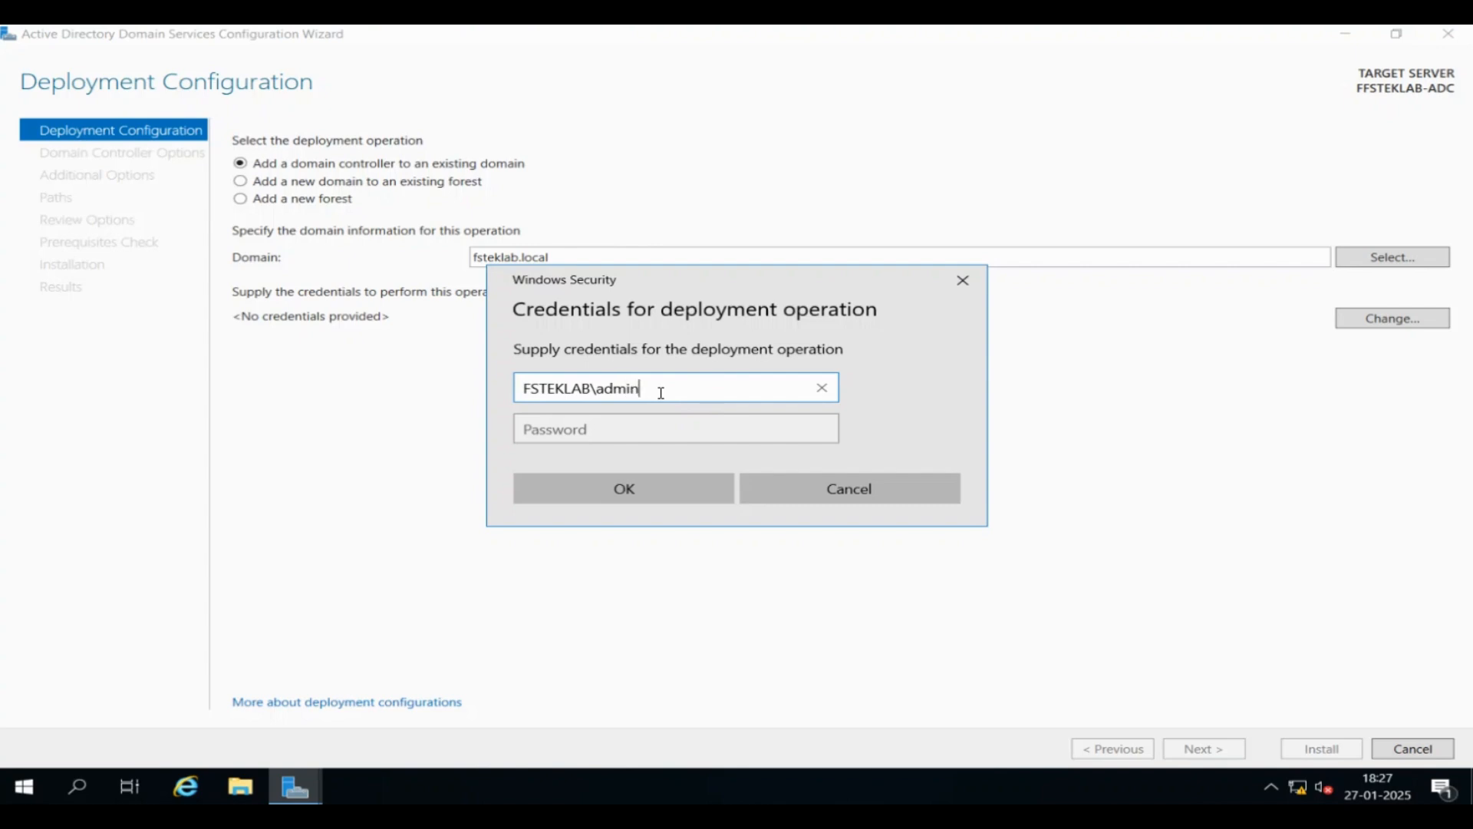
type("istrator")
left_click(600, 435)
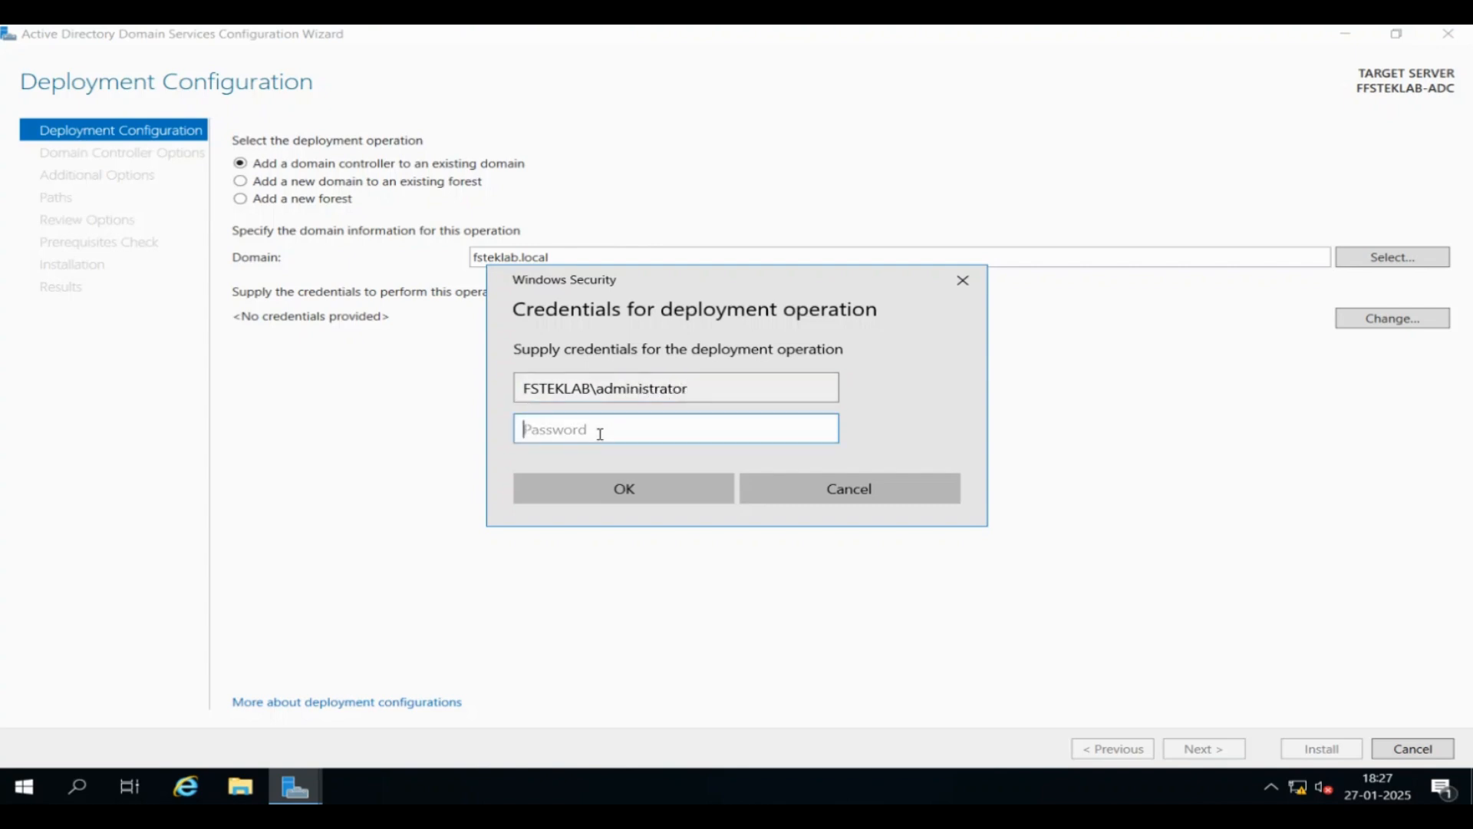
type("•••••••")
left_click(637, 494)
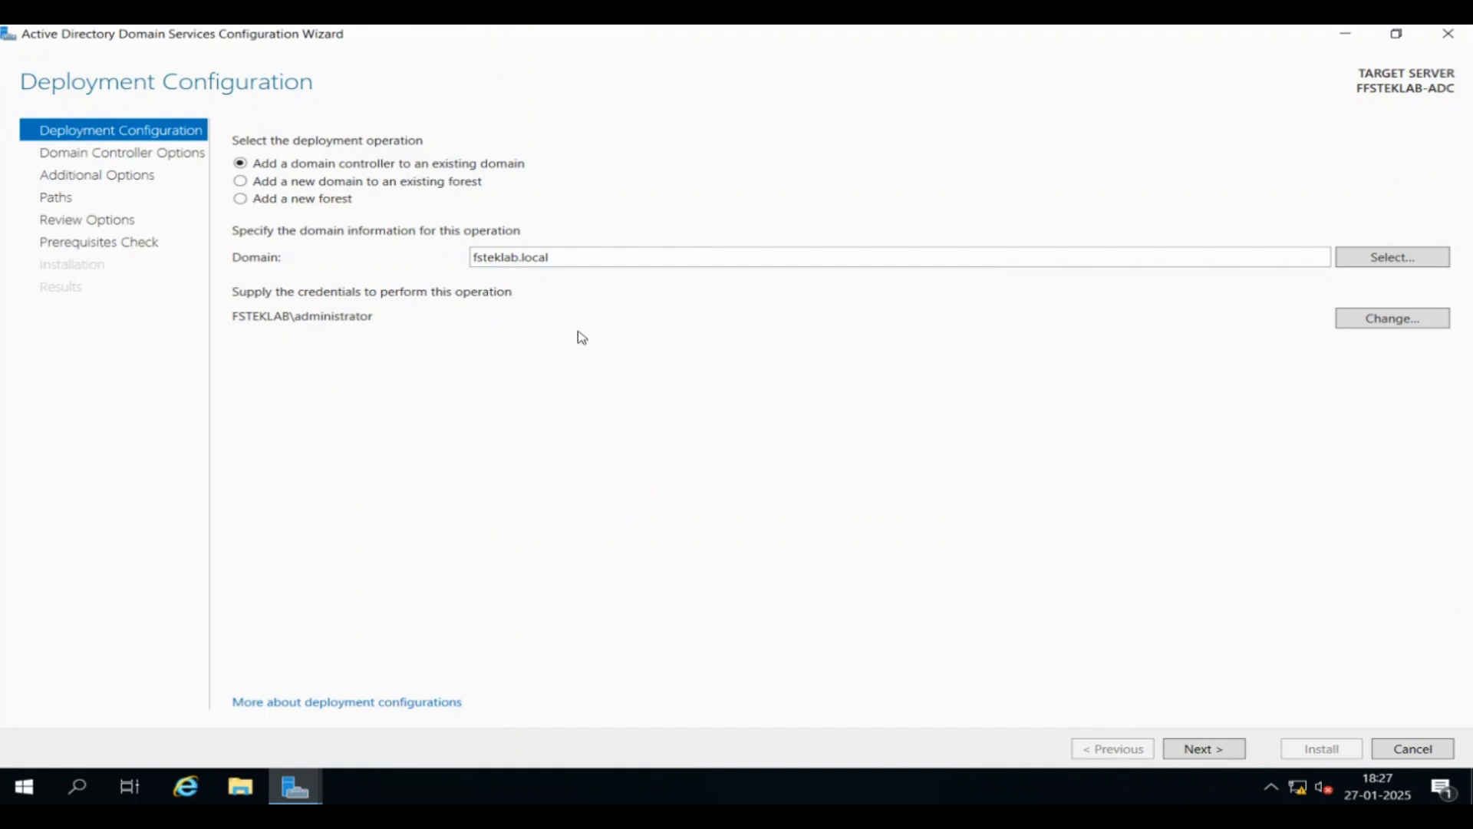
left_click(1231, 756)
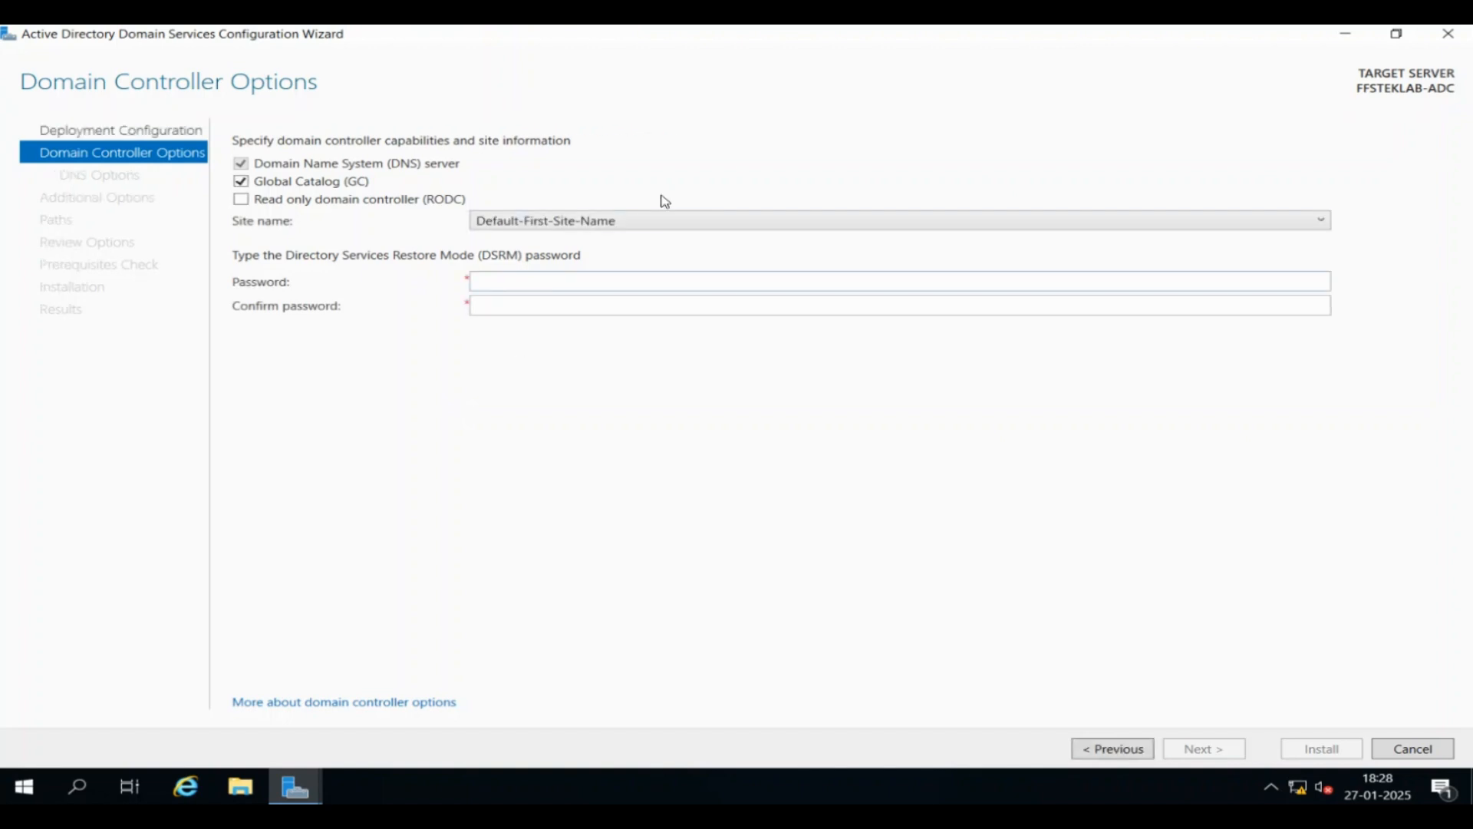
Keep Default-First-Site-Name, enter and confirm the DSRM password, and continue to DNS Options
left_click(657, 222)
left_click(659, 222)
left_click(507, 285)
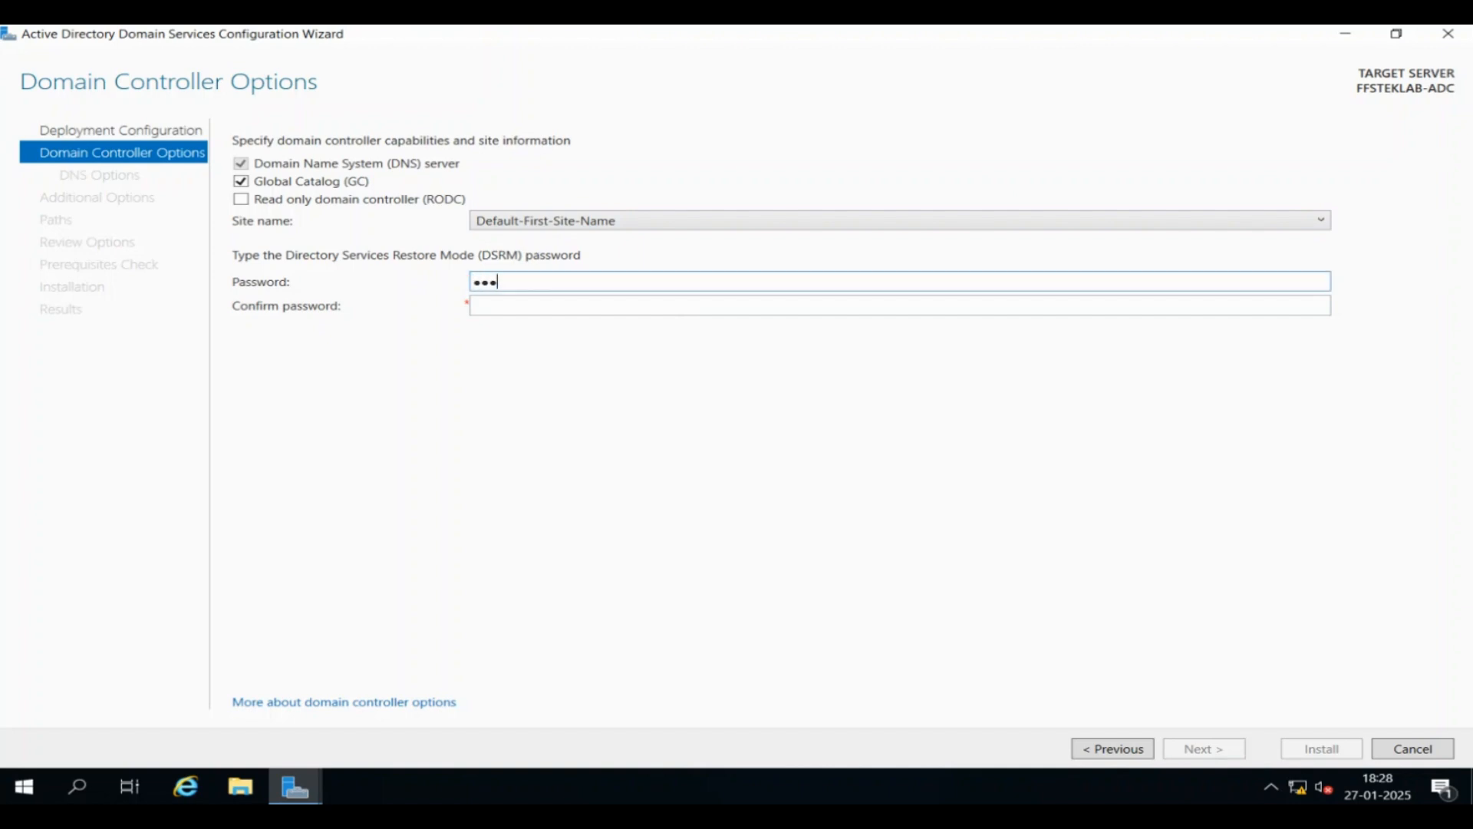
key("Tab")
type("P@ssw0rd")
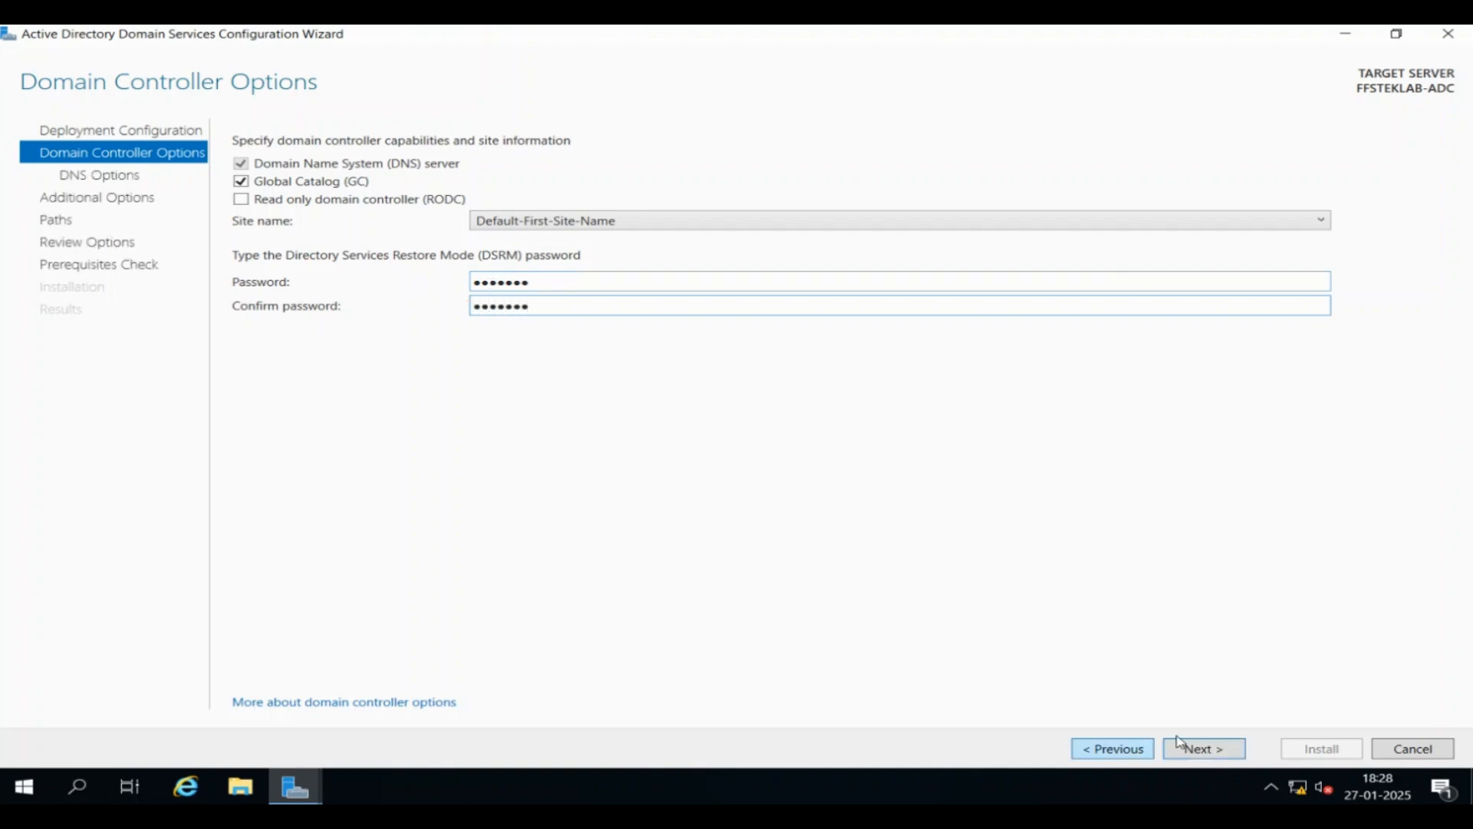
left_click(1237, 755)
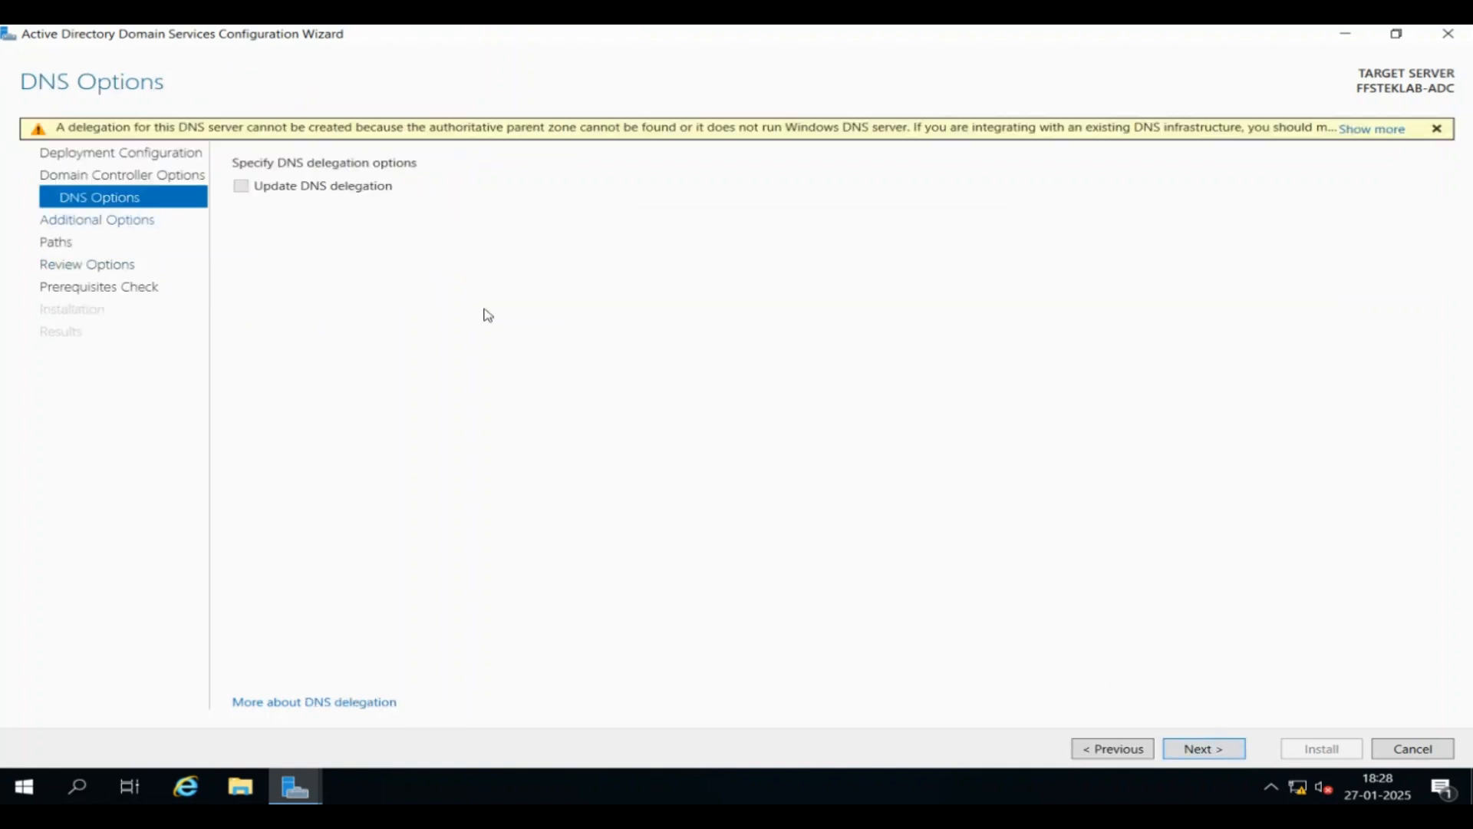
Skip DNS delegation and replicate from 'Any domain controller', advancing to the Paths page
left_click(1217, 751)
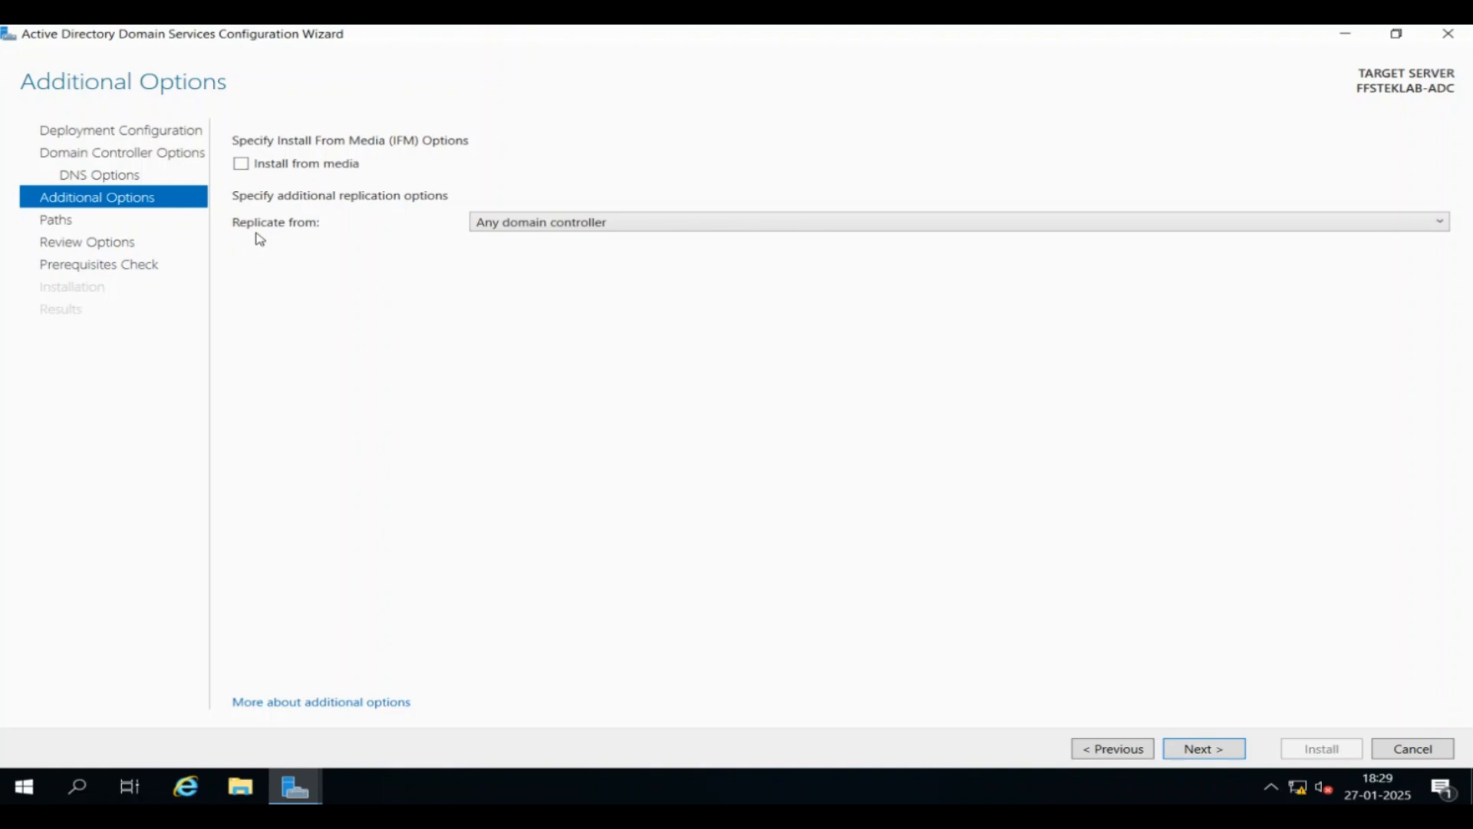
left_click(662, 222)
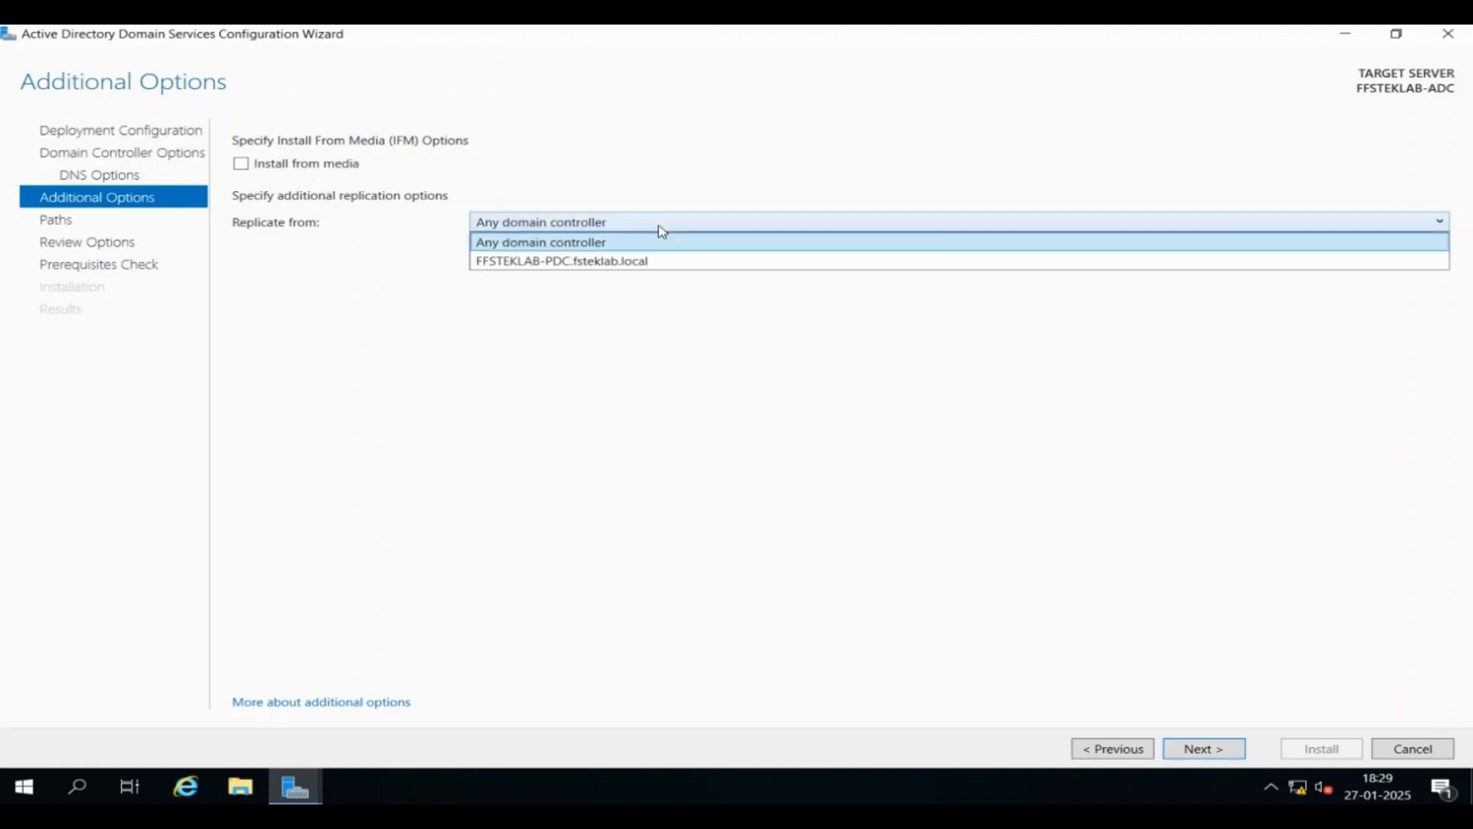
left_click(604, 288)
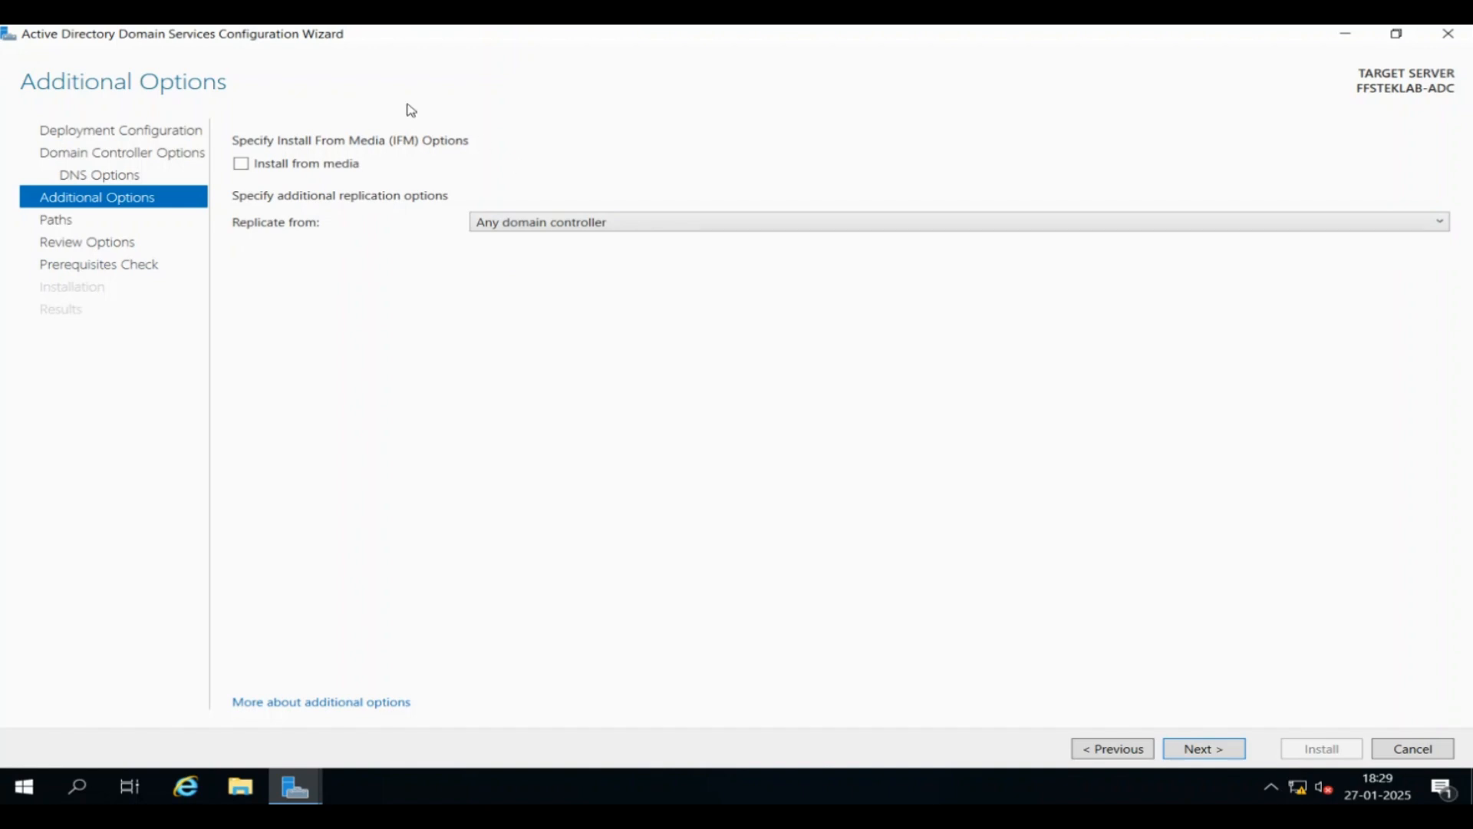
left_click(1219, 757)
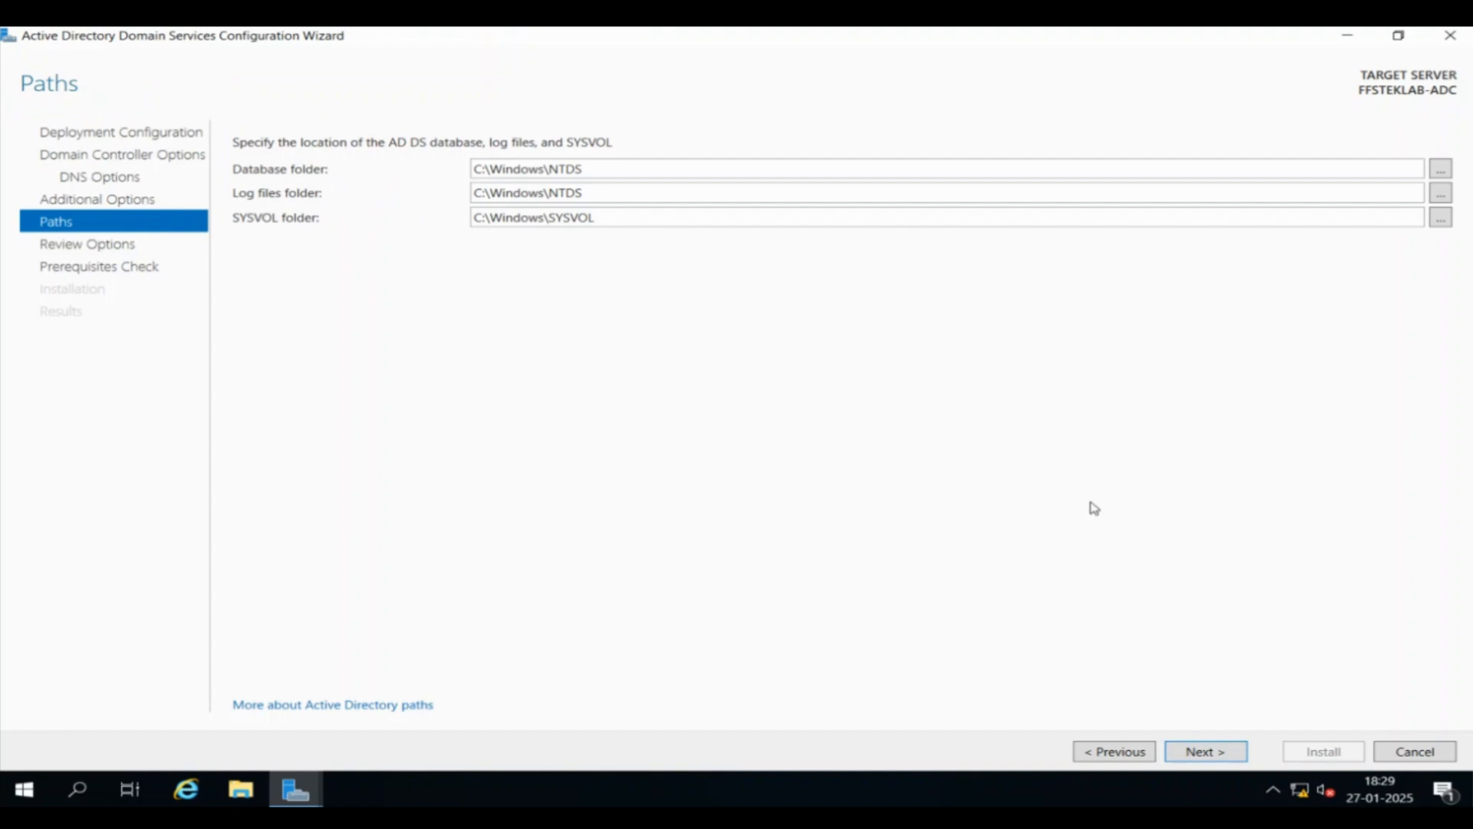
Keep the C:\Windows\NTDS and C:\Windows\SYSVOL defaults and run the prerequisites check
left_click(1226, 752)
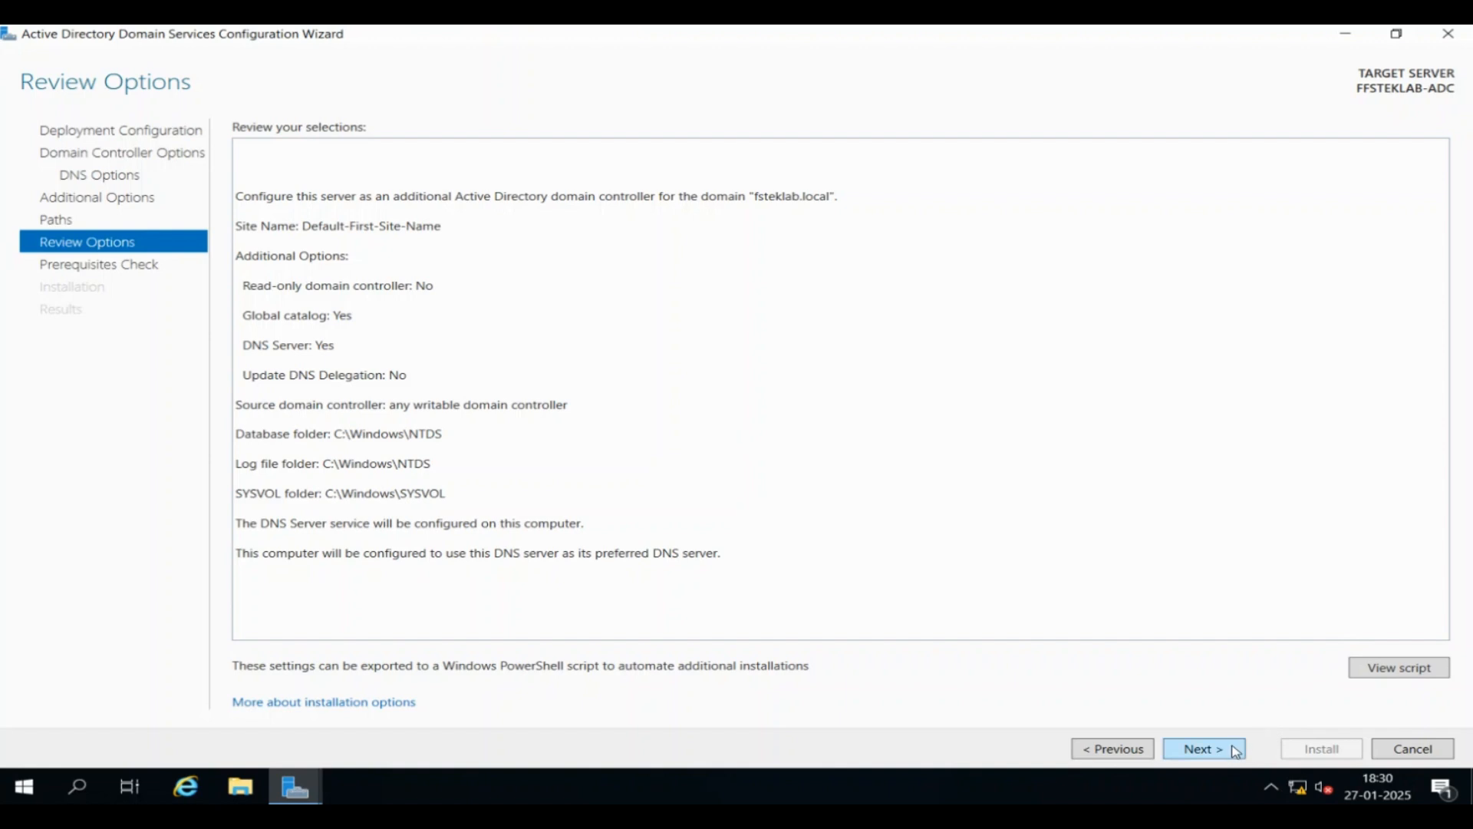
left_click(1237, 749)
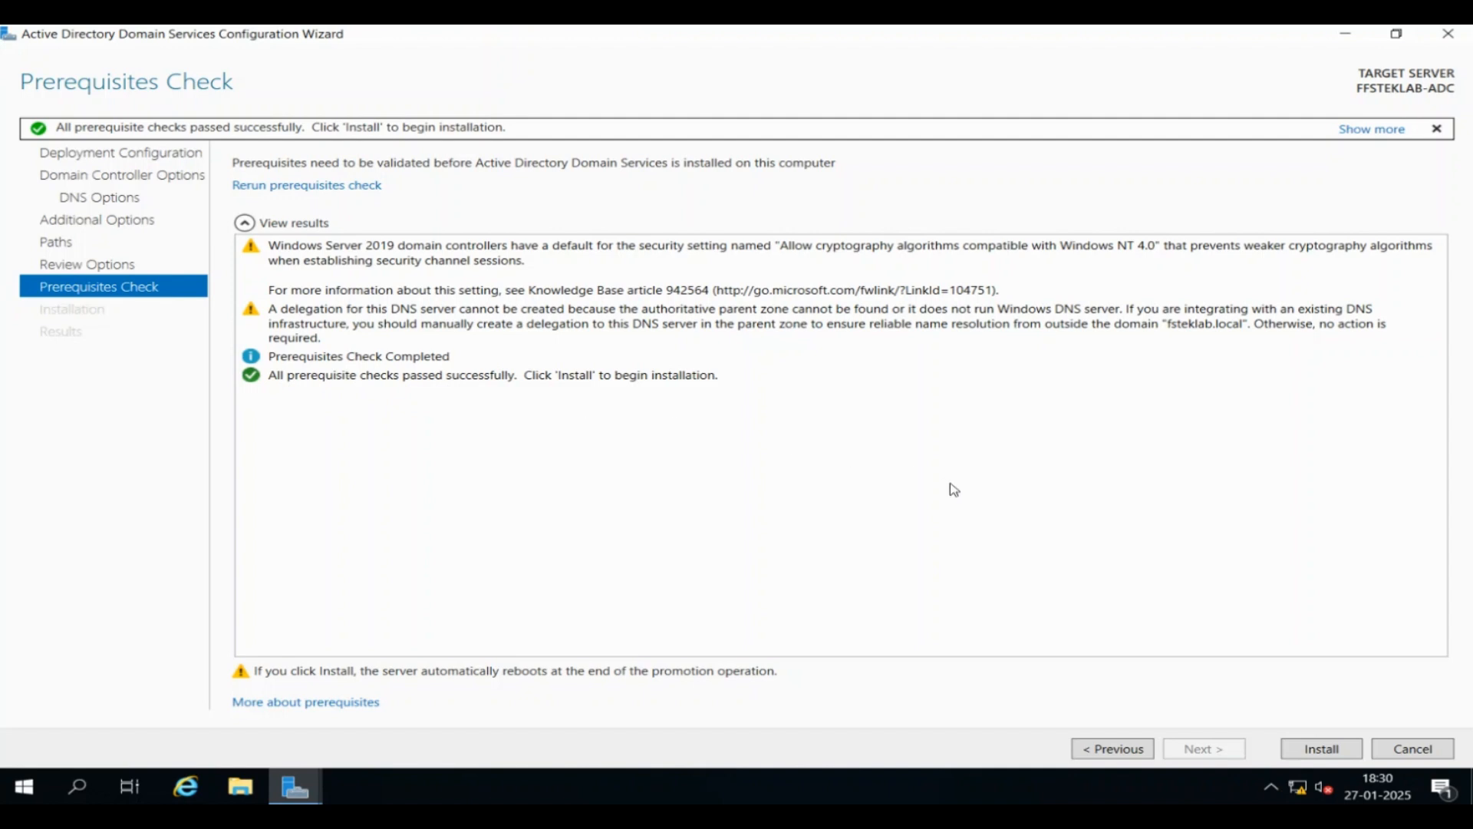
Install AD DS on FFSTEKLAB-ADC and dismiss the sign-out notice so it reboots
left_click(1312, 752)
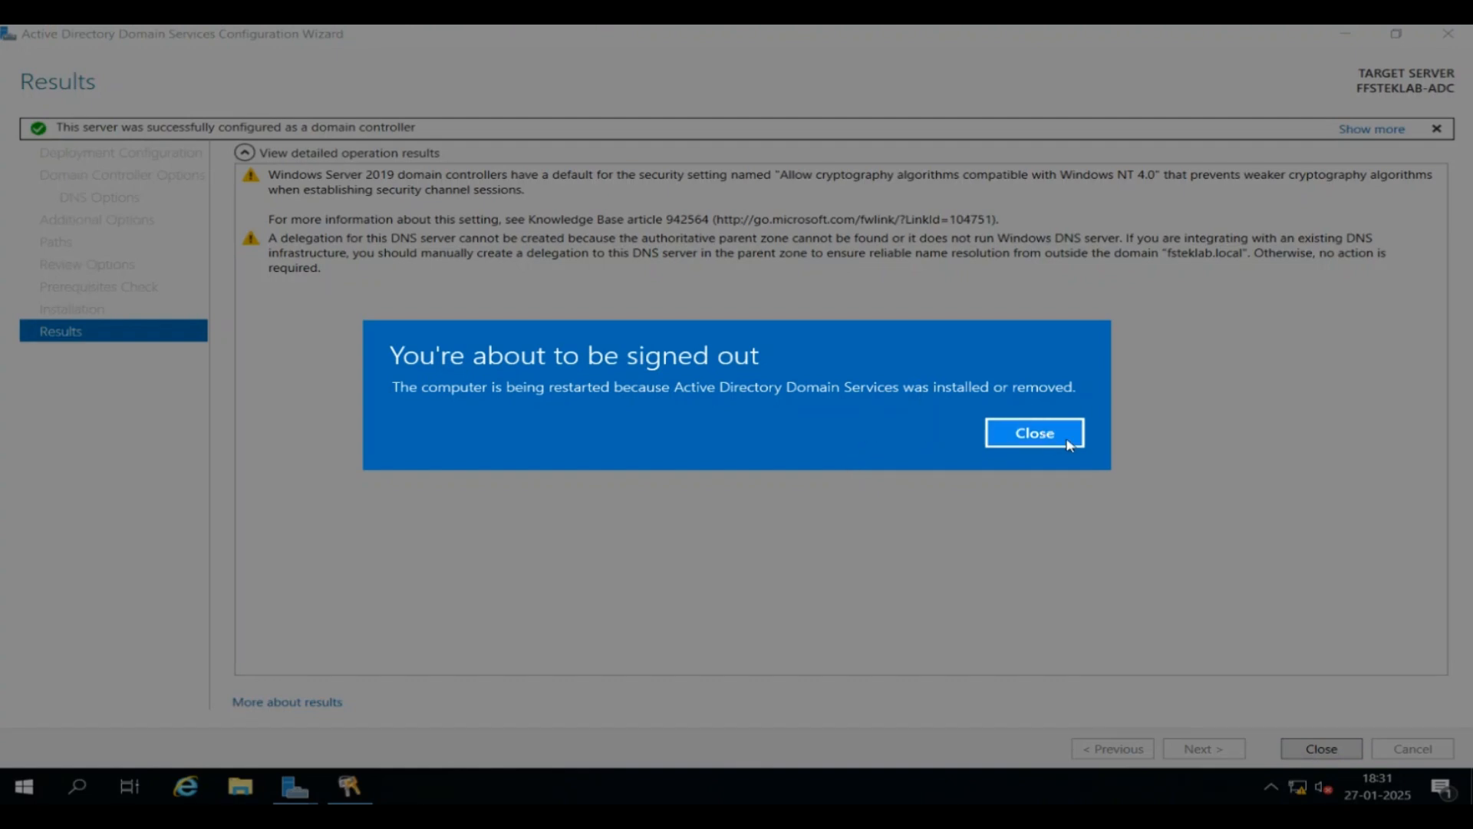
left_click(1035, 435)
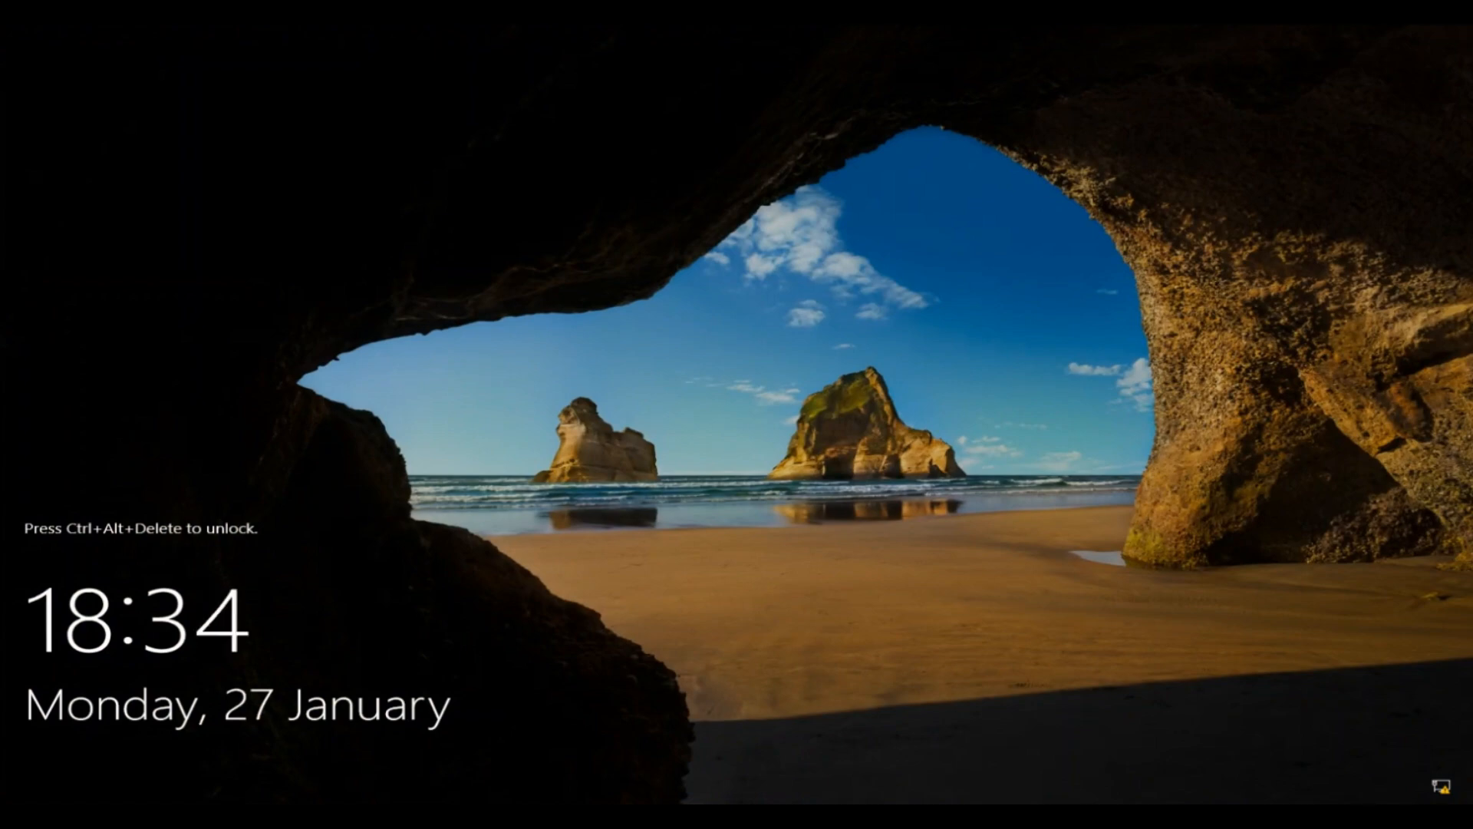
Sign back in as administrator, view Local Server properties, and open the network adapter settings
key("ctrl+alt+Delete")
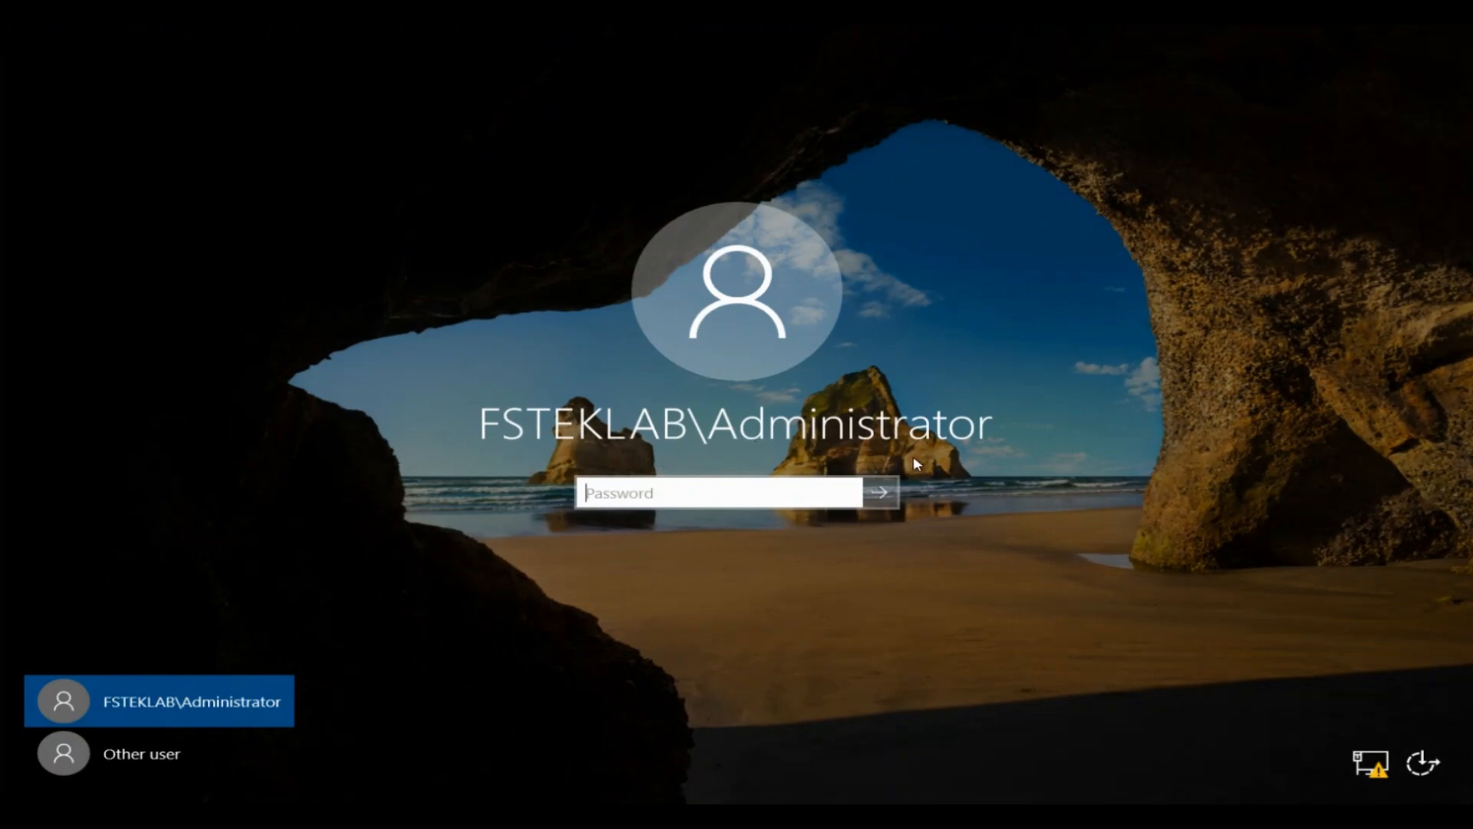
type("•")
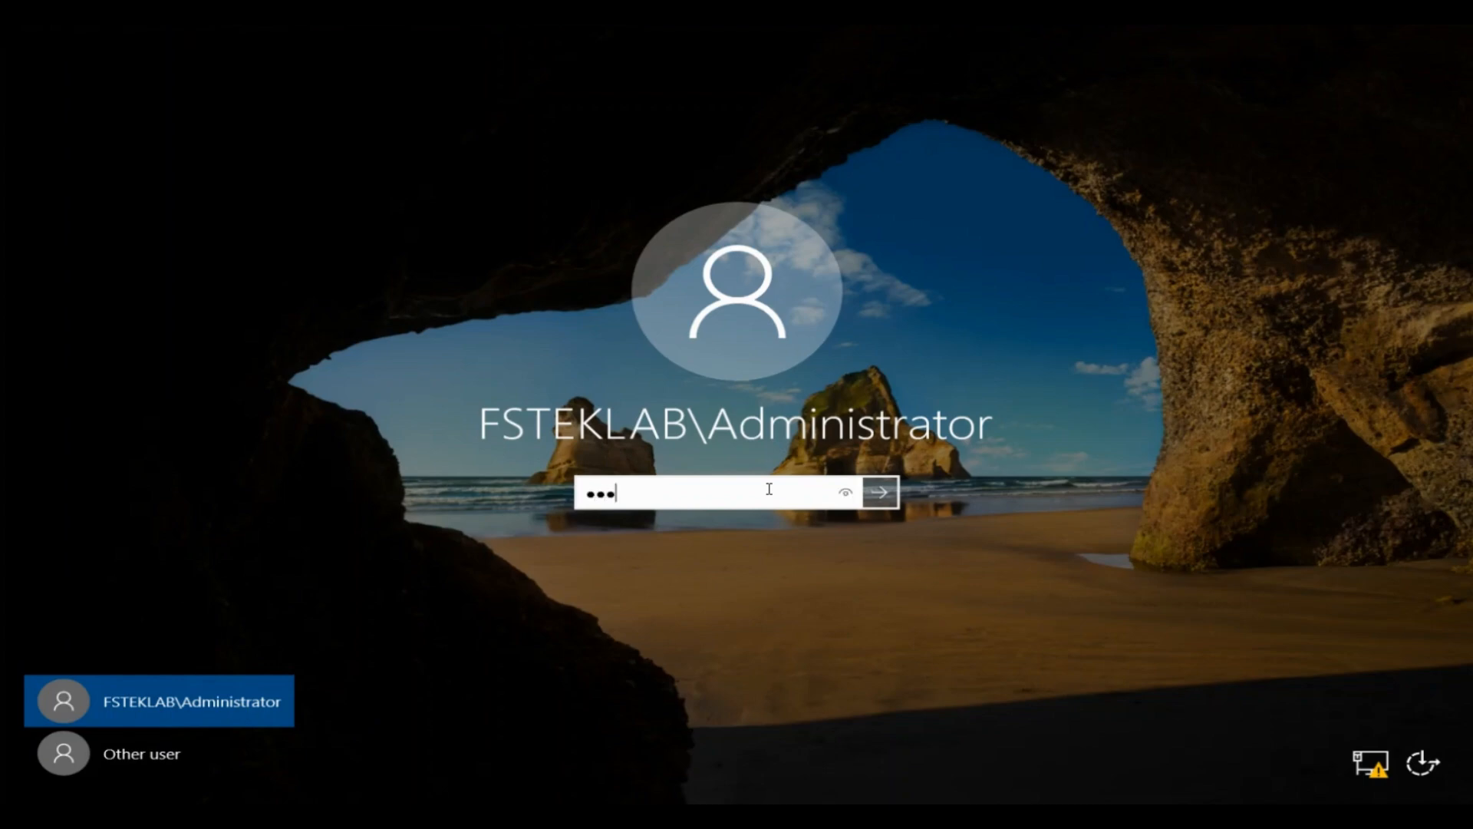
type("••••••")
key("Return")
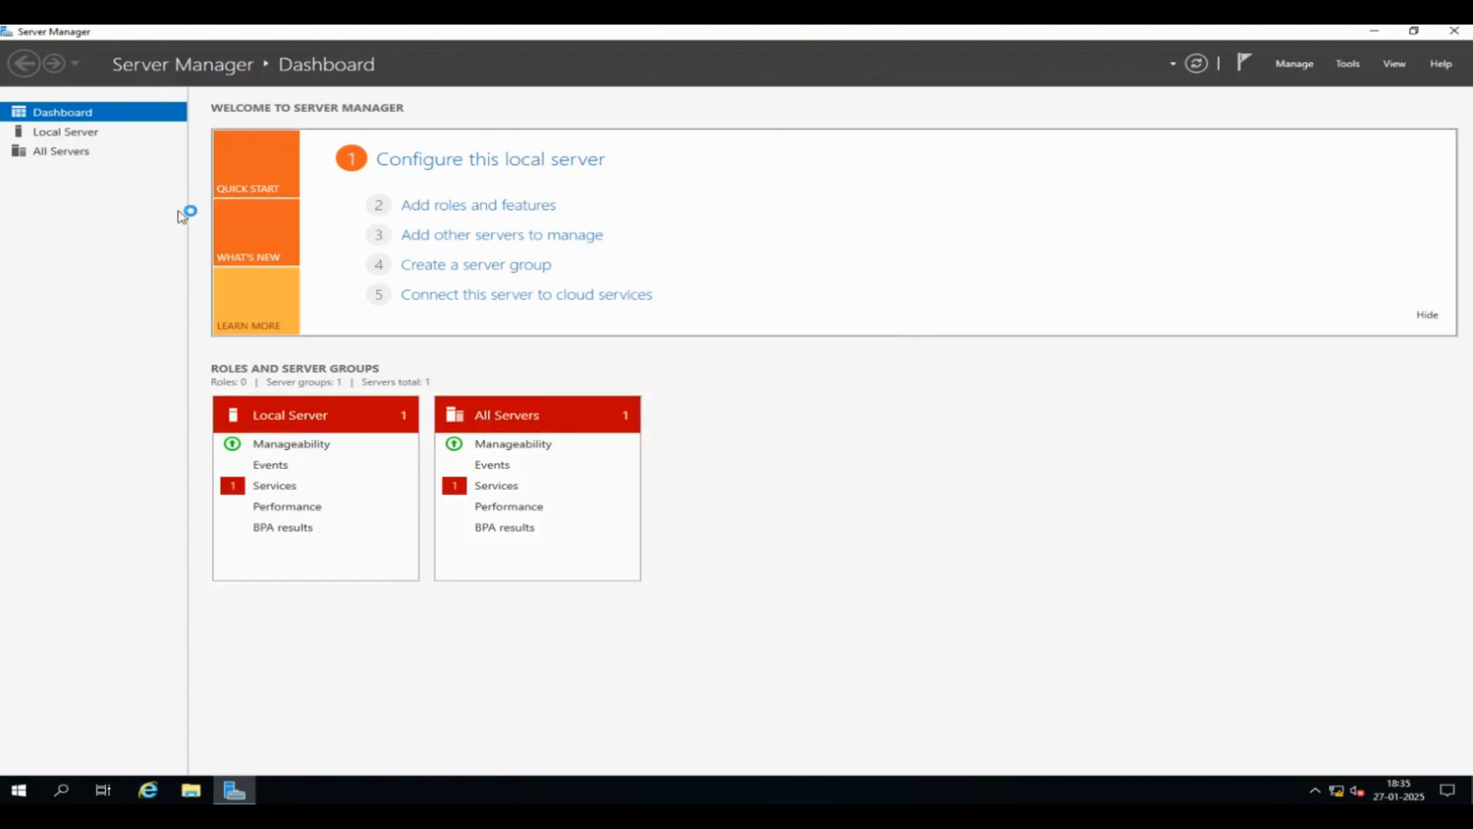
left_click(99, 139)
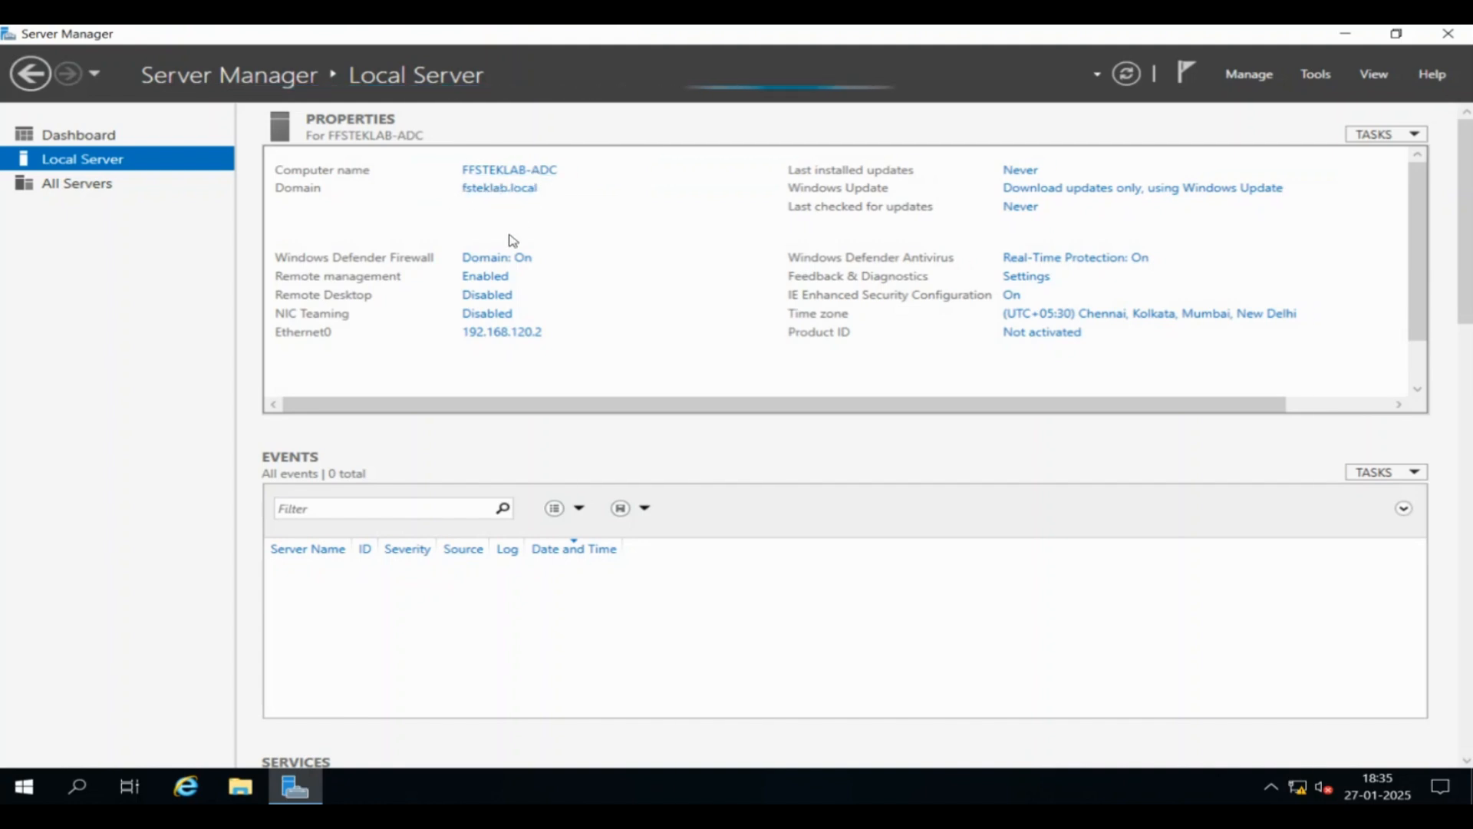
left_click(515, 334)
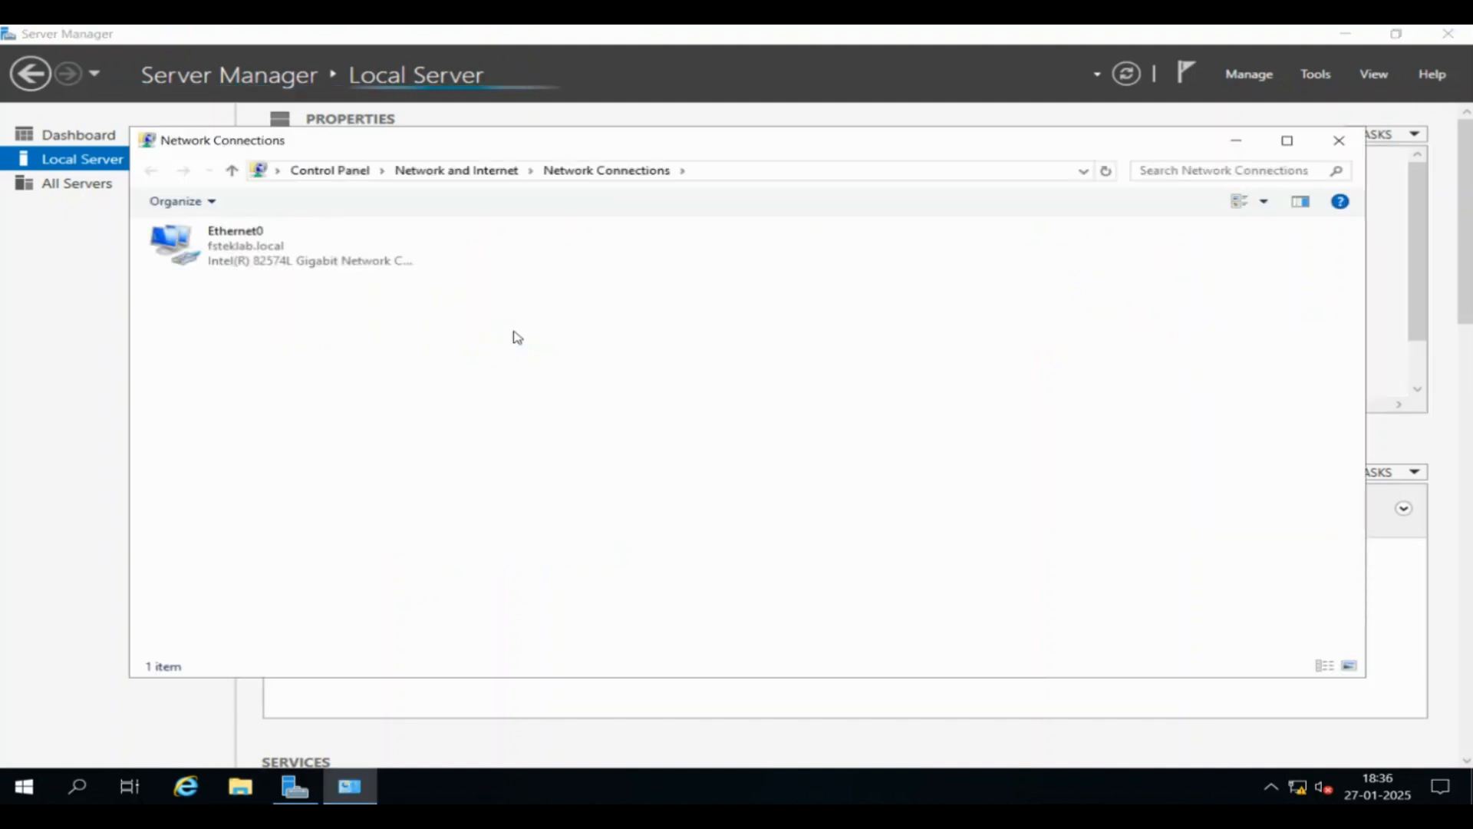
Verify Ethernet0's DNS servers are 192.168.120.1 and 192.168.120.2, then close Network Connections
double_click(284, 261)
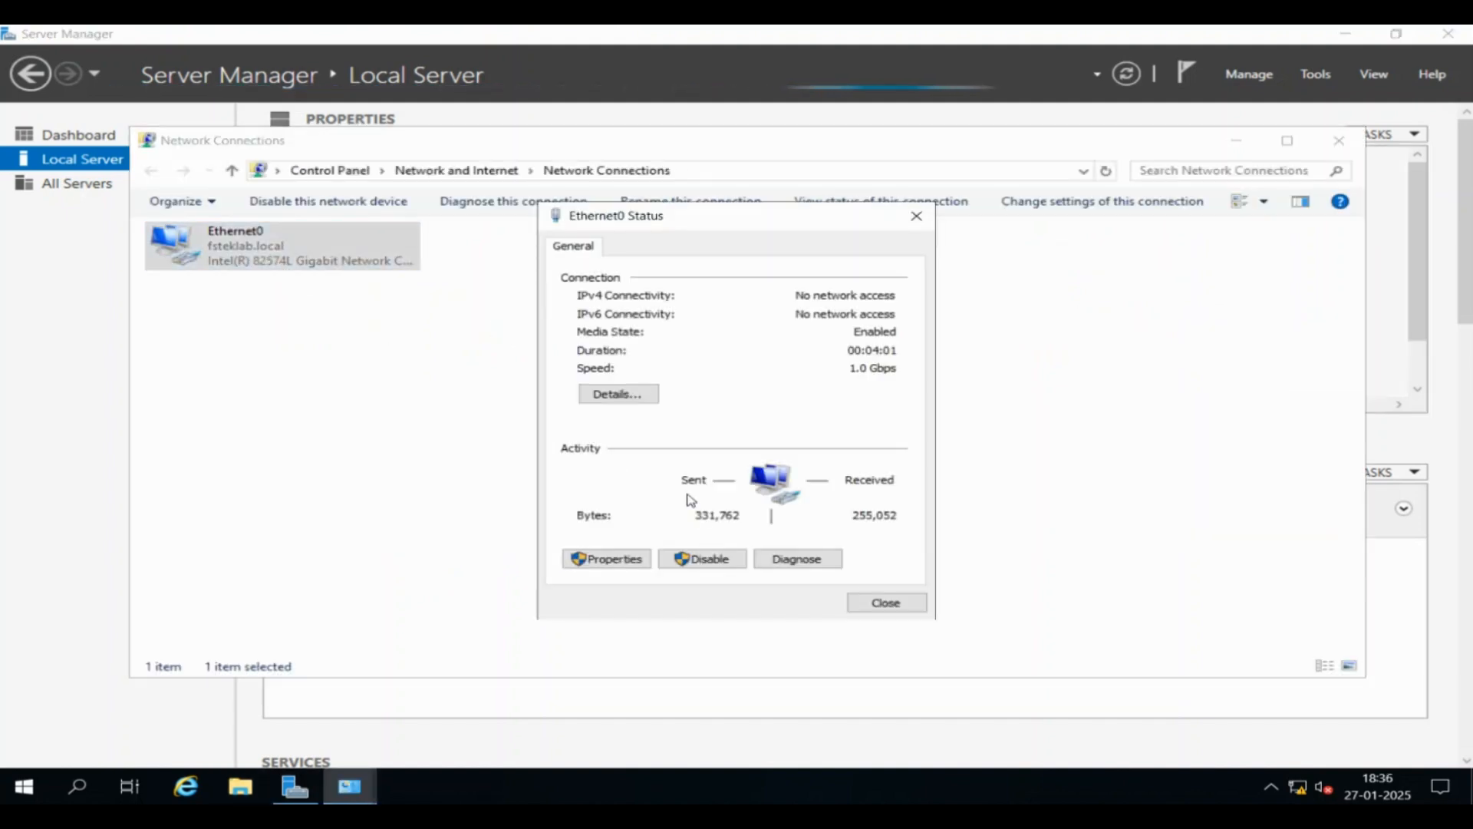
left_click(626, 396)
left_click(743, 436)
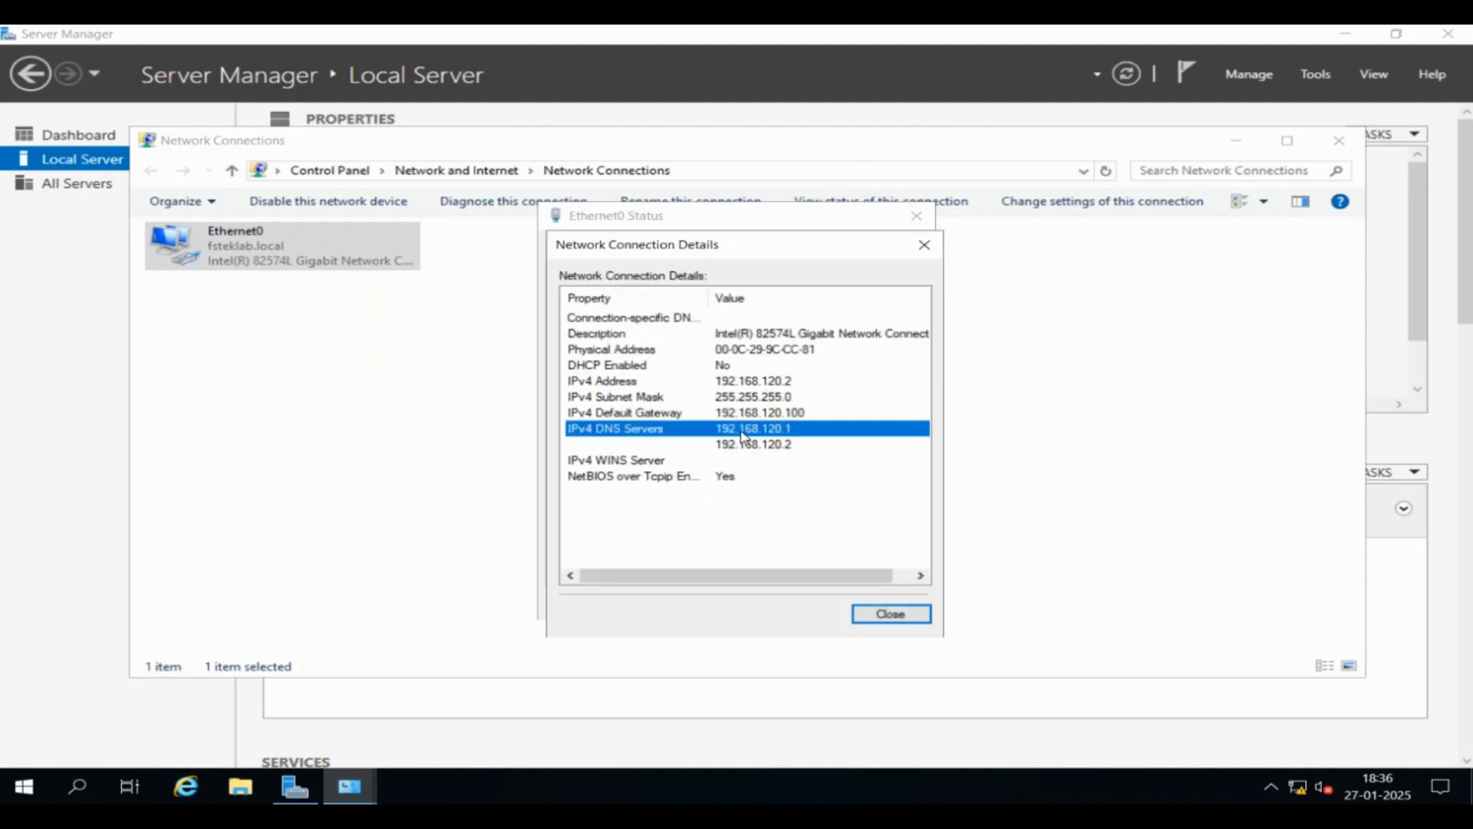
left_click(745, 448)
key("Up")
key("Up")
key("Up")
key("Up")
key("Down")
key("Down")
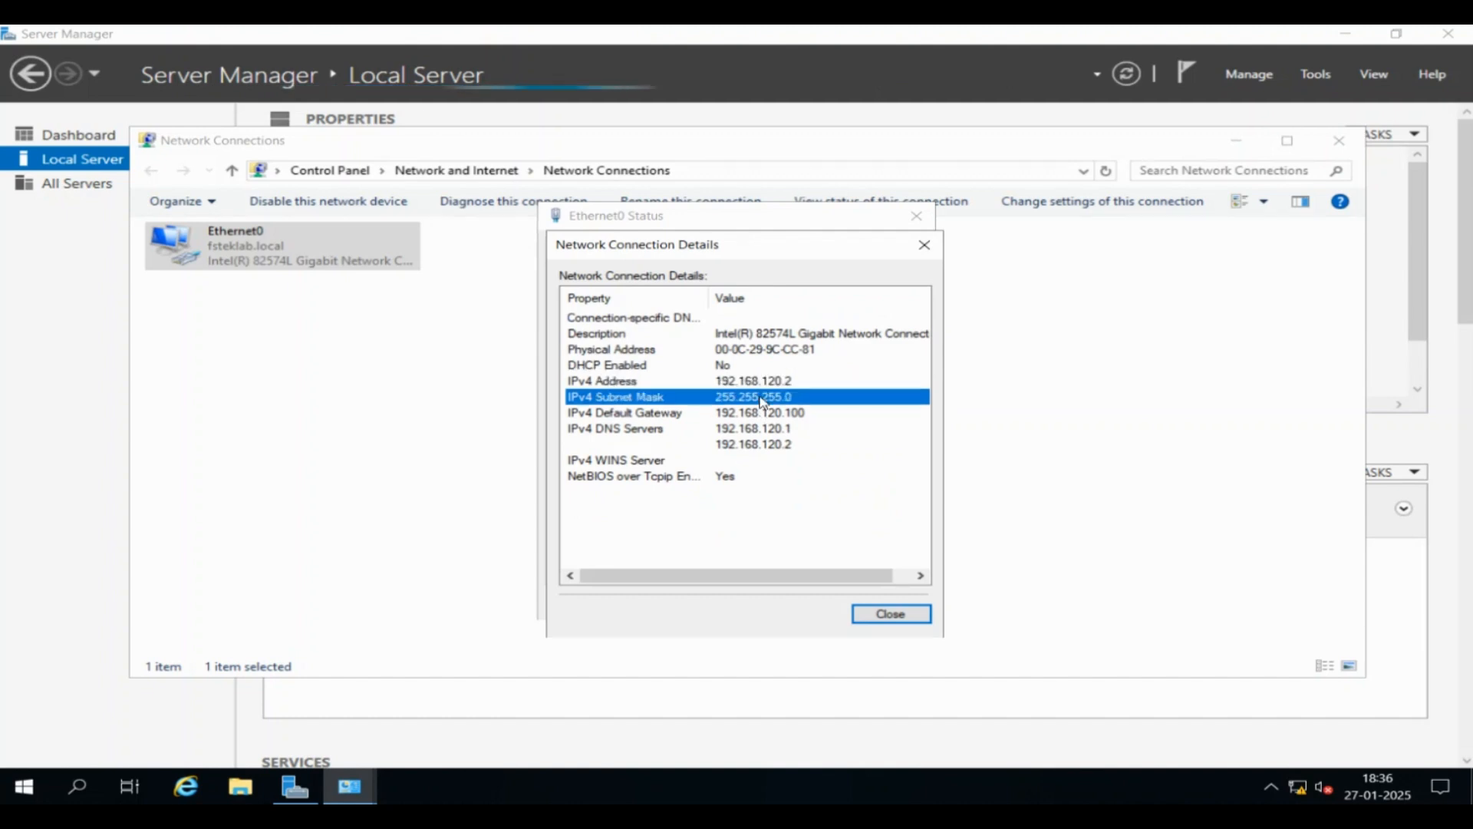
left_click(764, 444)
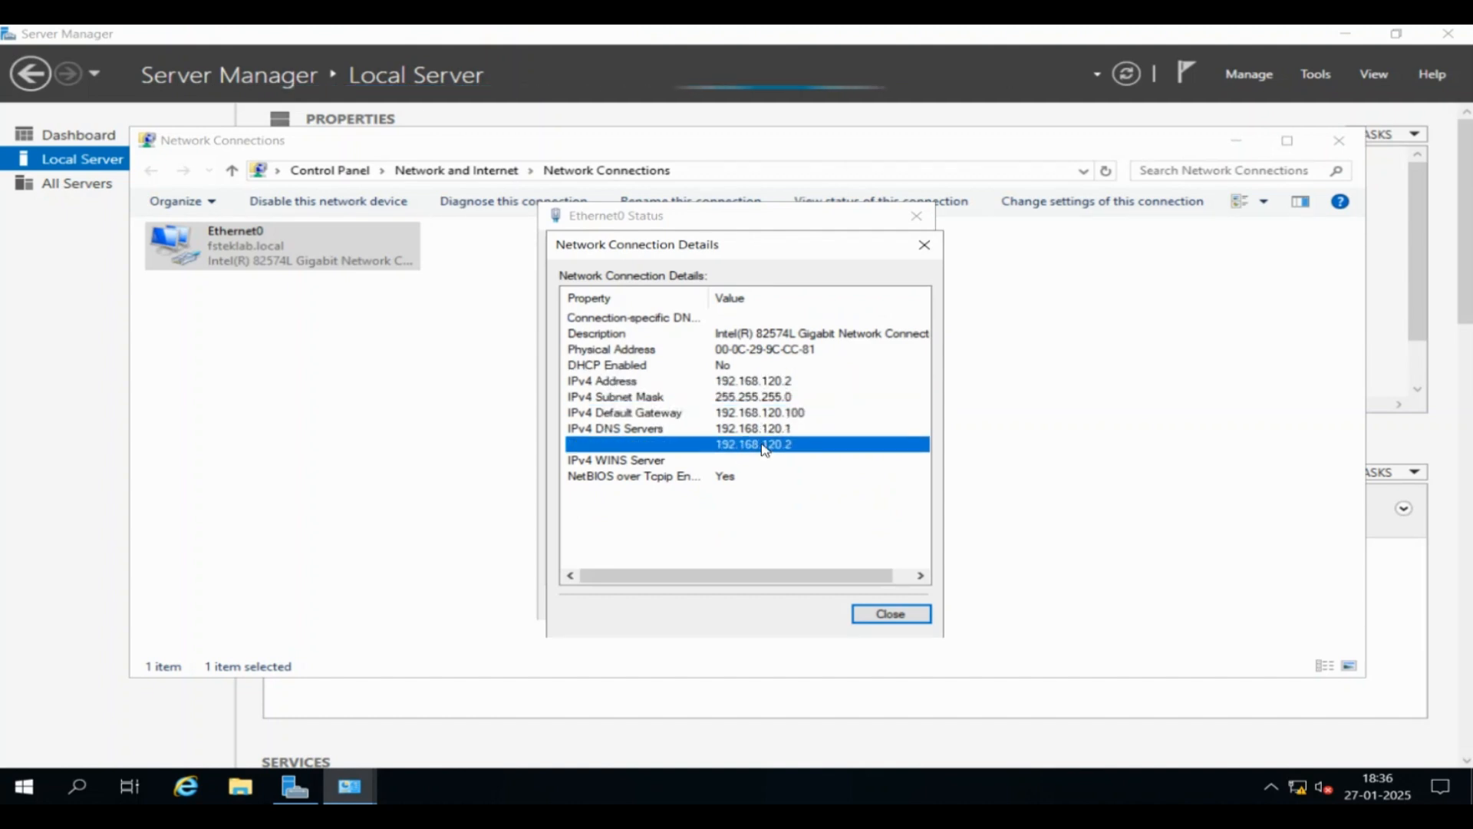
left_click(891, 614)
left_click(887, 603)
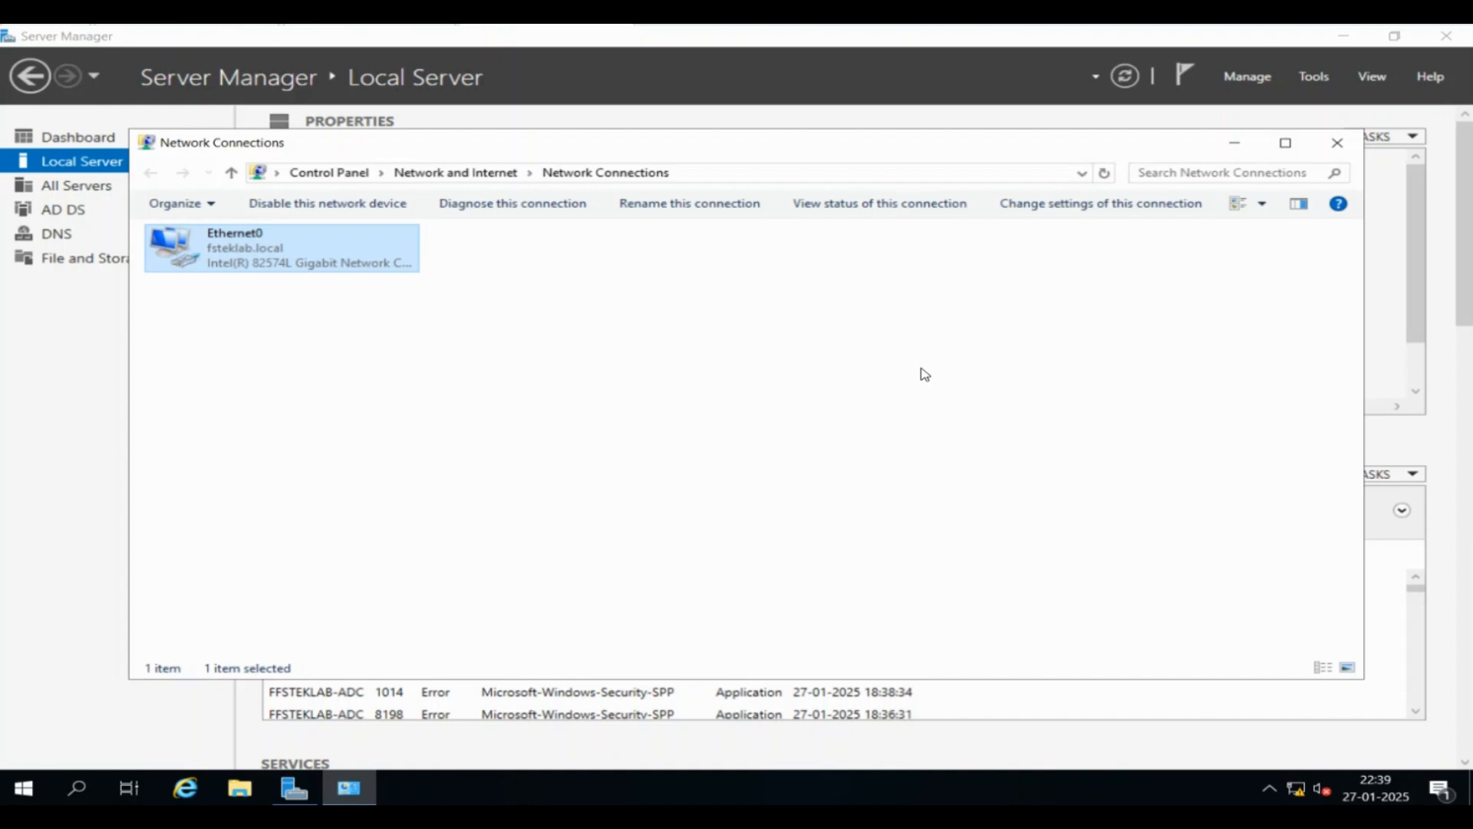
left_click(925, 374)
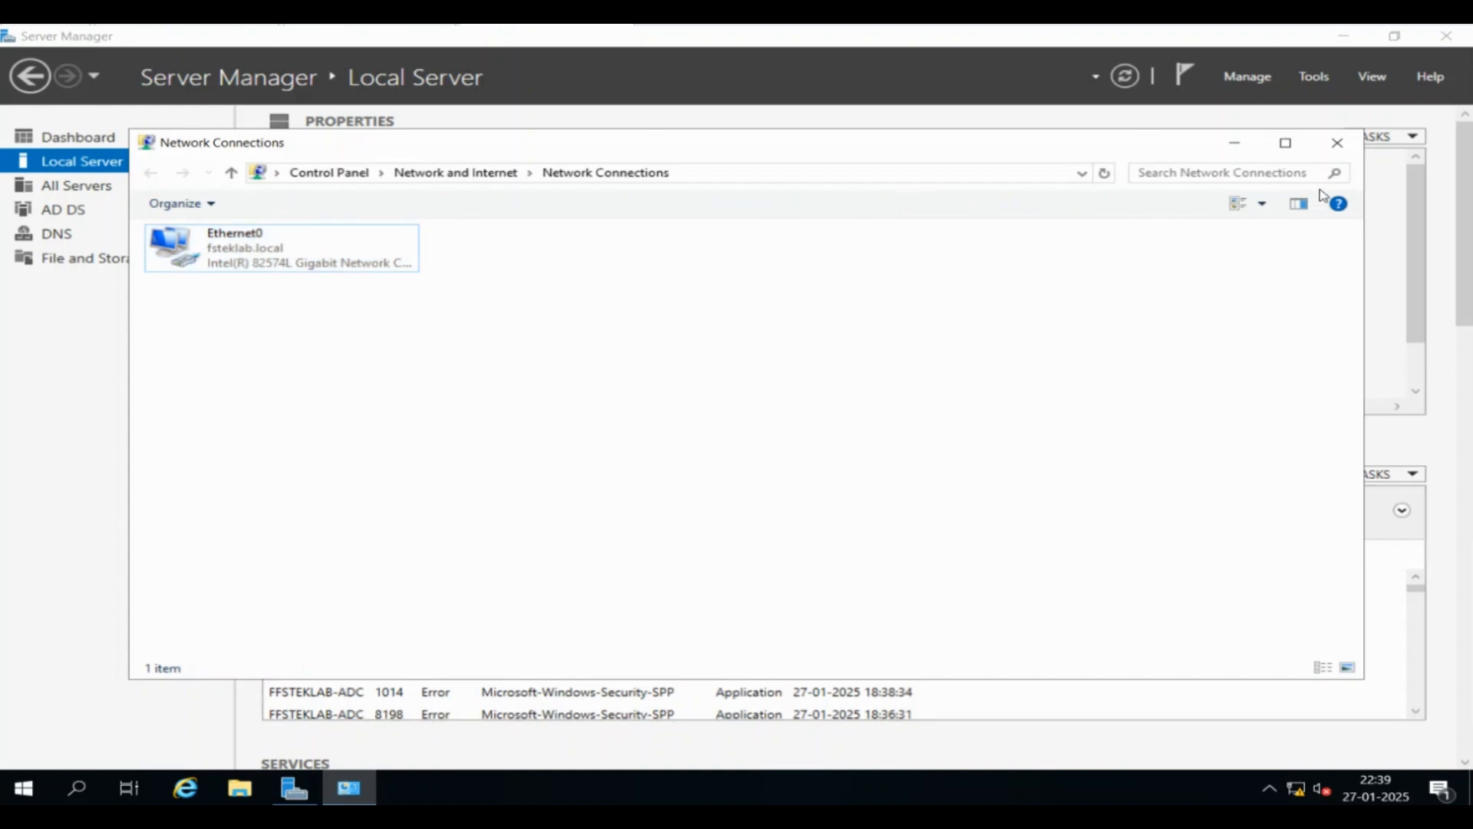
left_click(1337, 143)
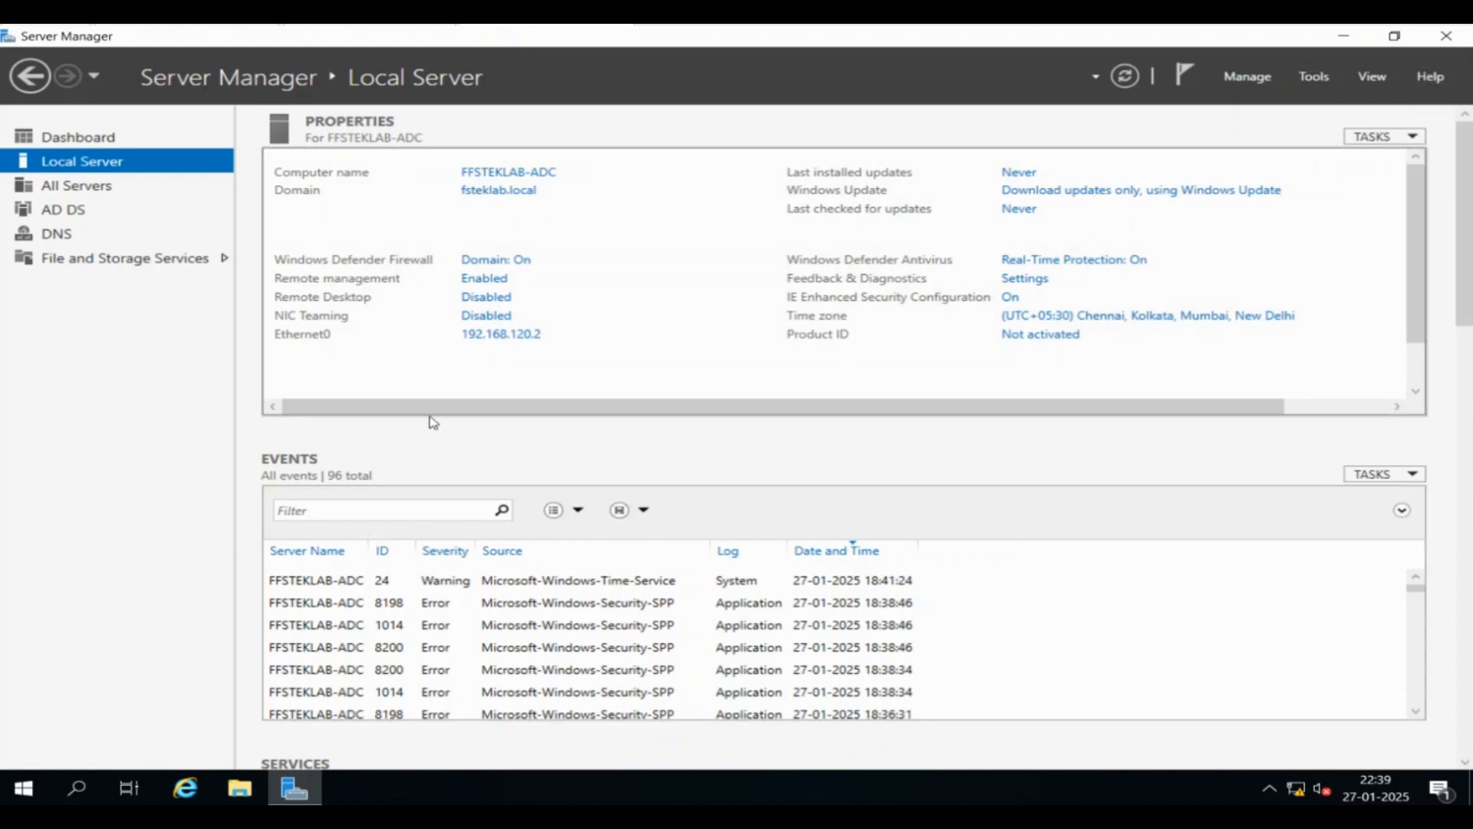
left_click(242, 791)
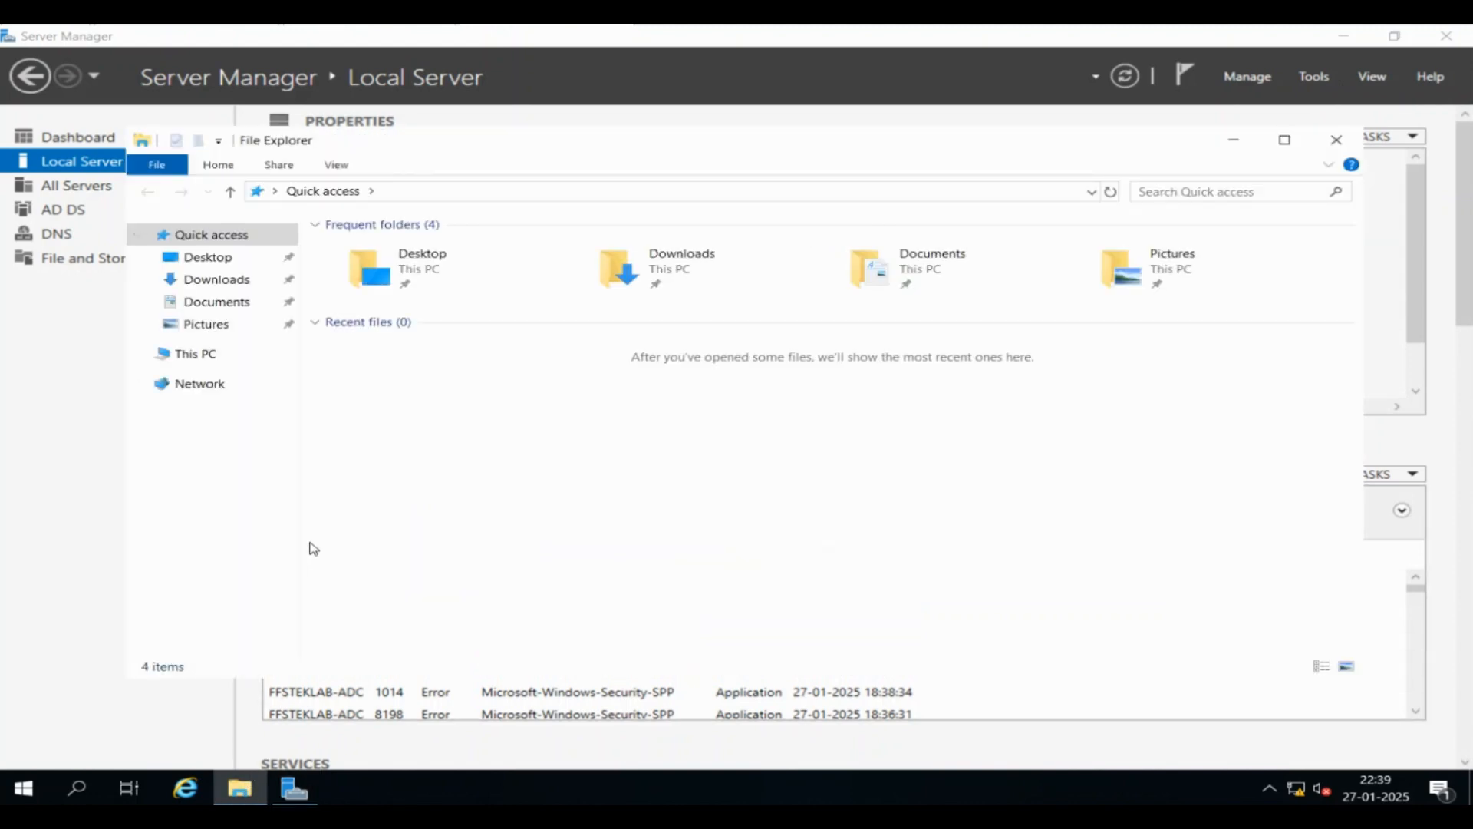
left_click(35, 784)
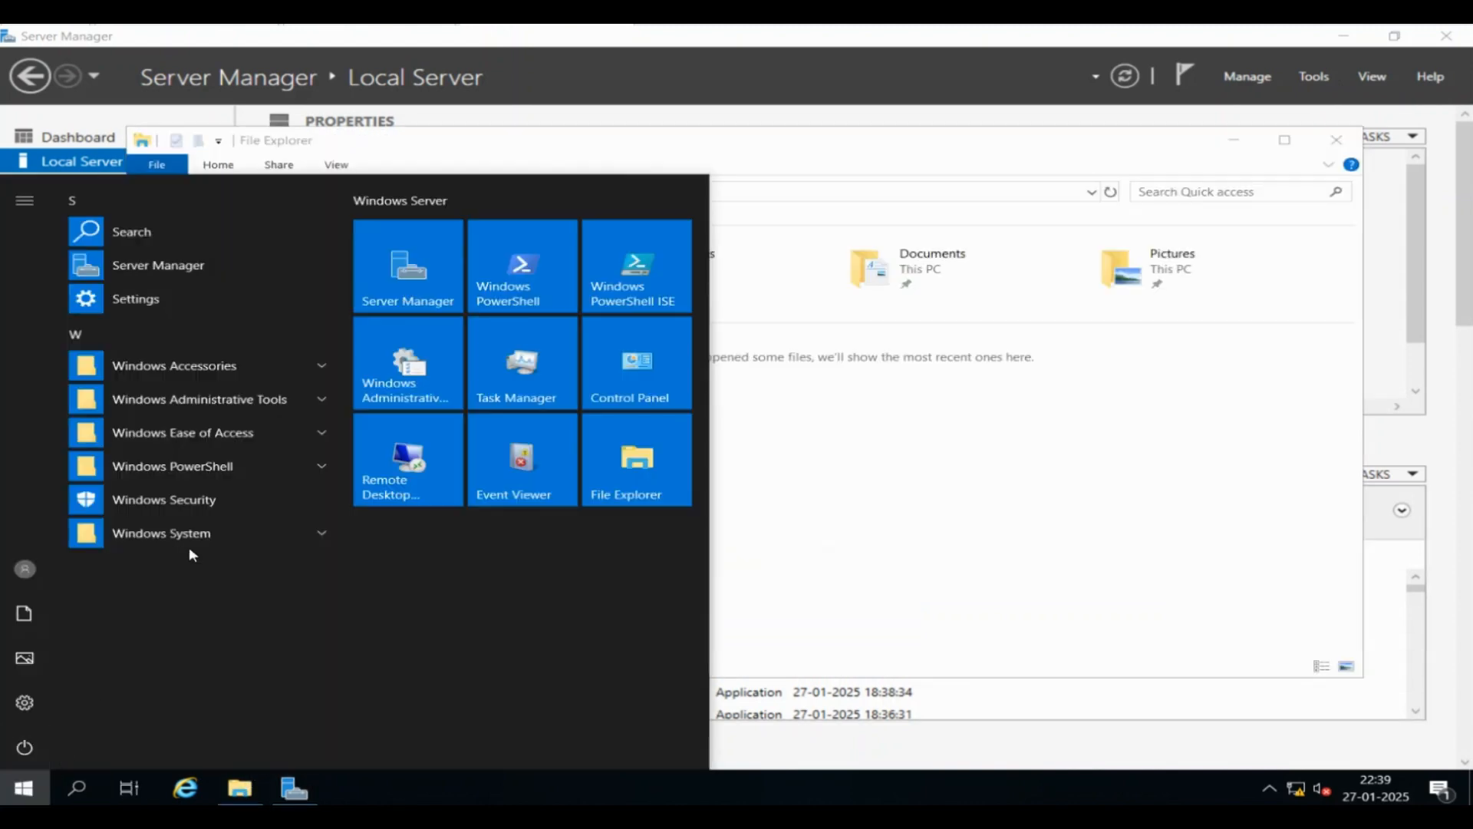
left_click(230, 400)
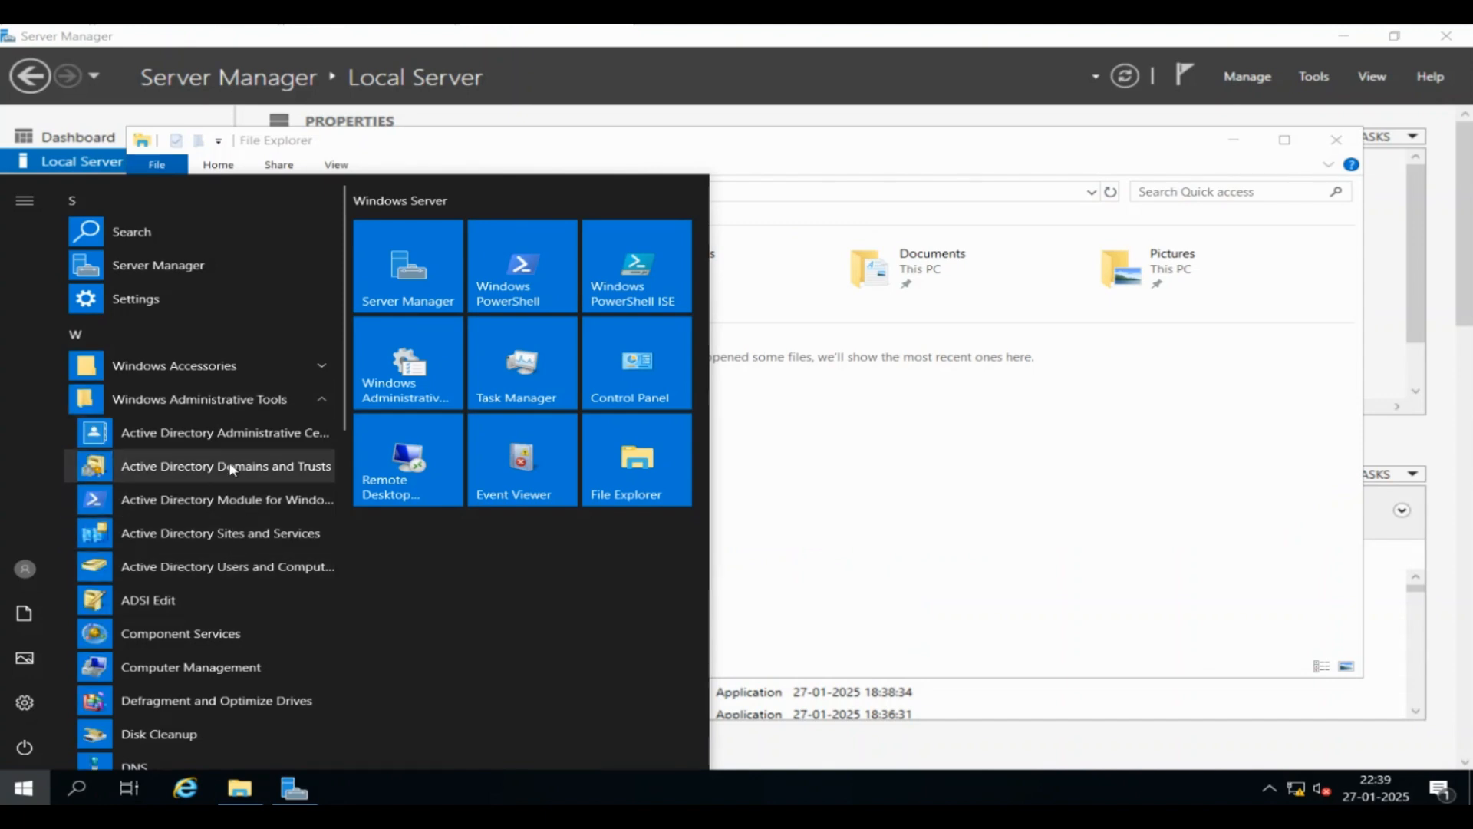
left_click(909, 449)
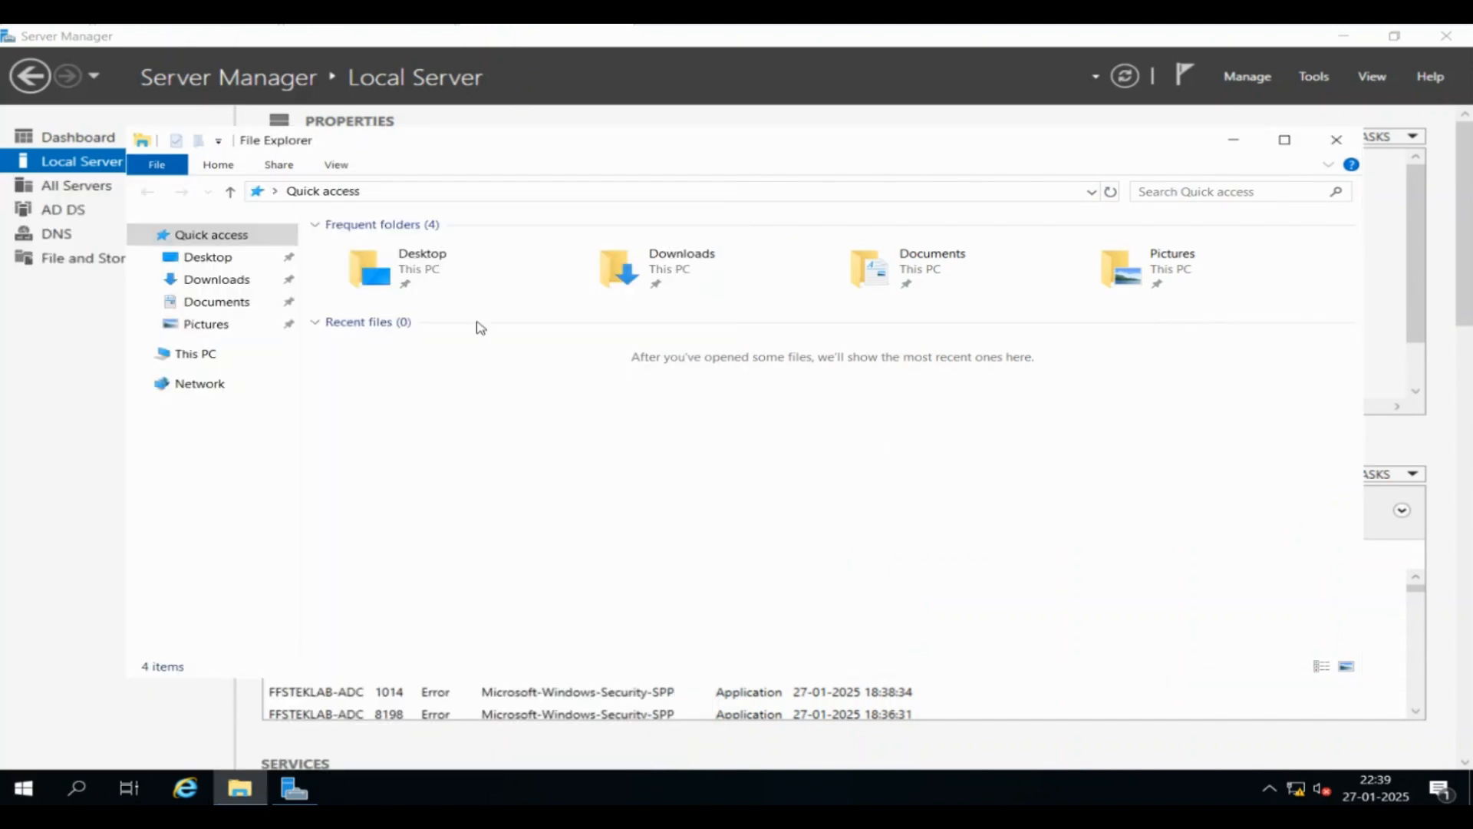
left_click(231, 363)
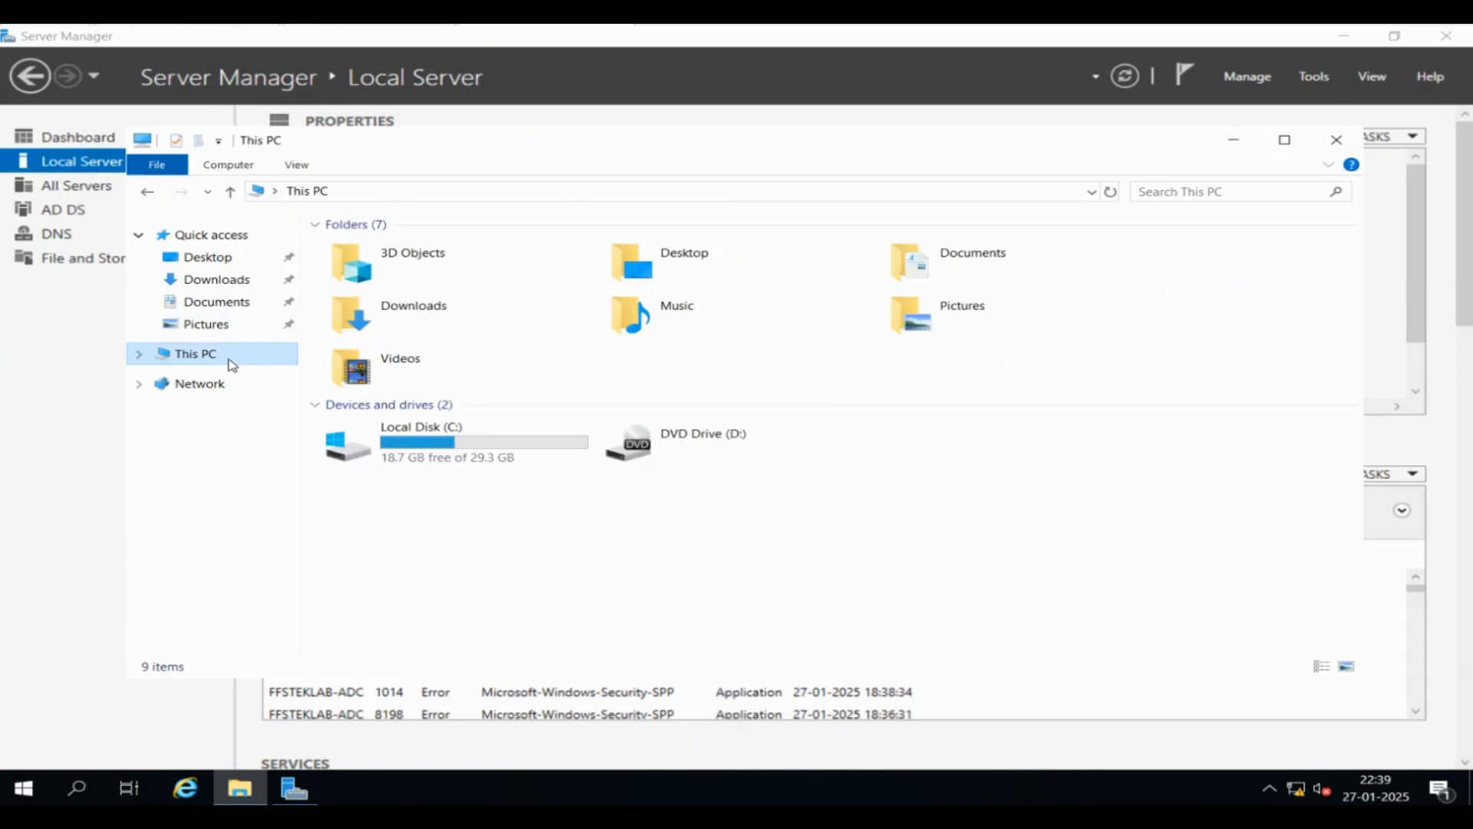
double_click(405, 421)
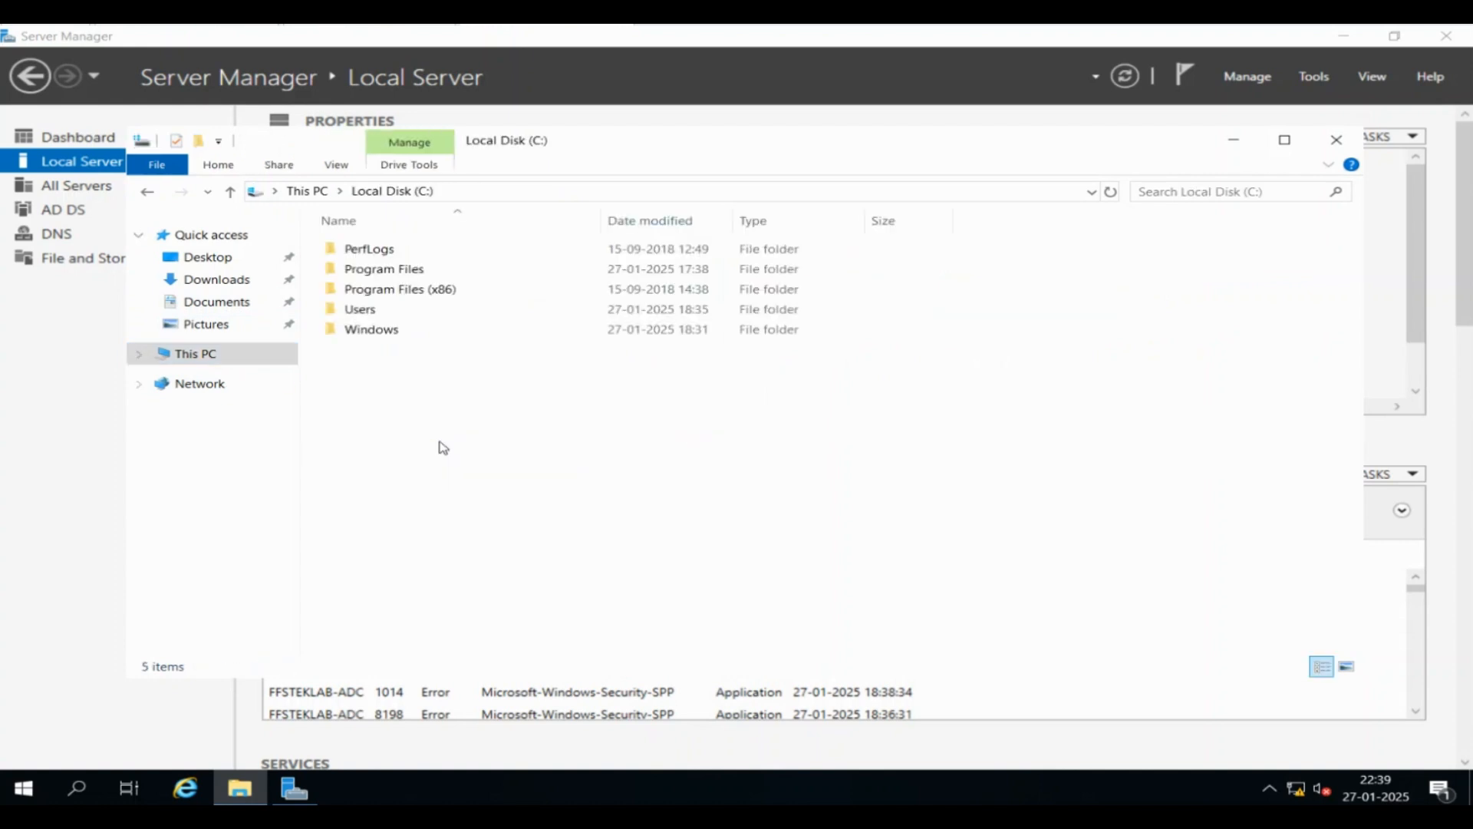
double_click(394, 329)
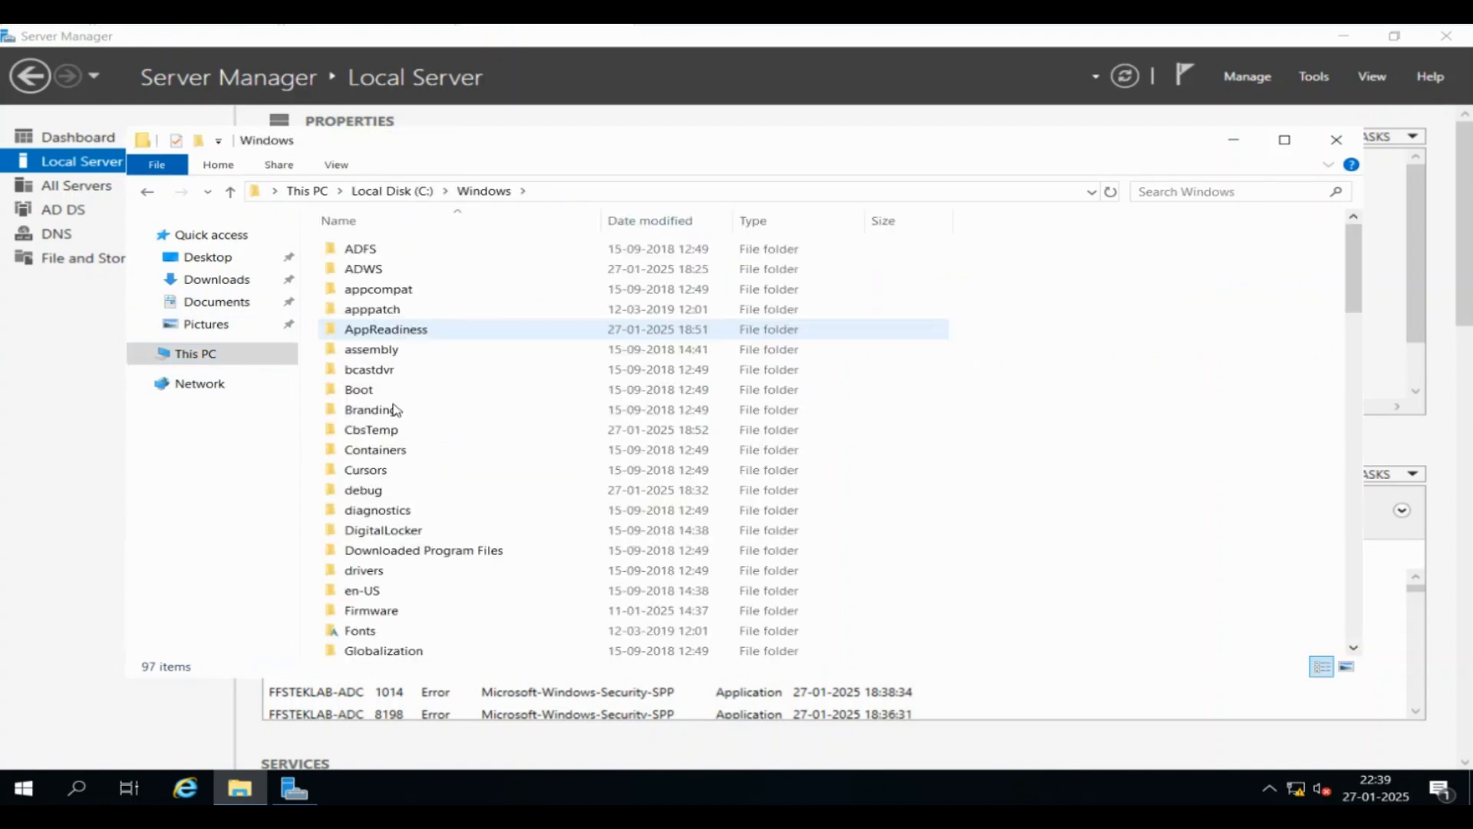
left_click(389, 434)
key("n")
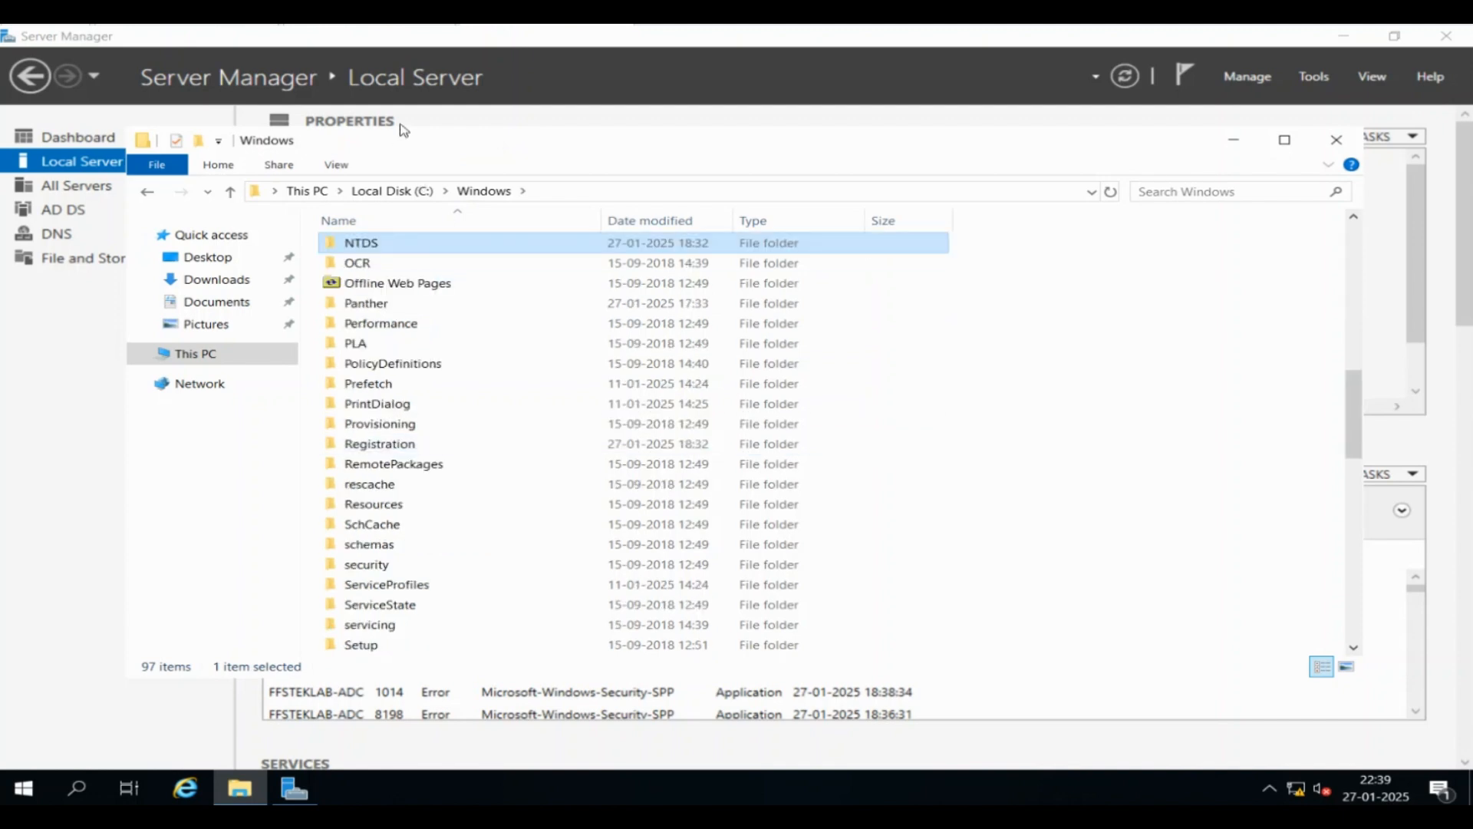
double_click(362, 243)
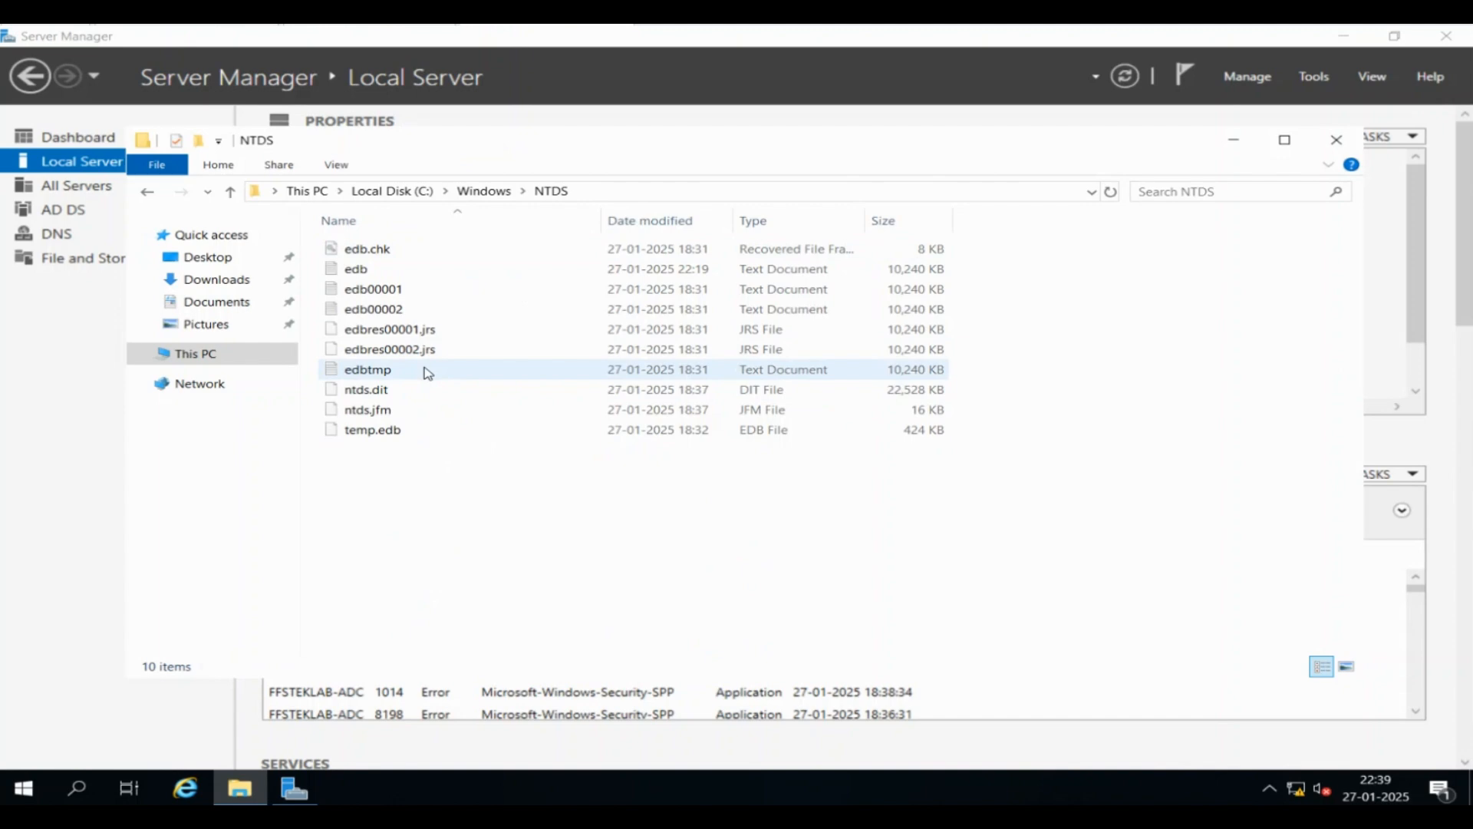
left_click(483, 190)
type("sy")
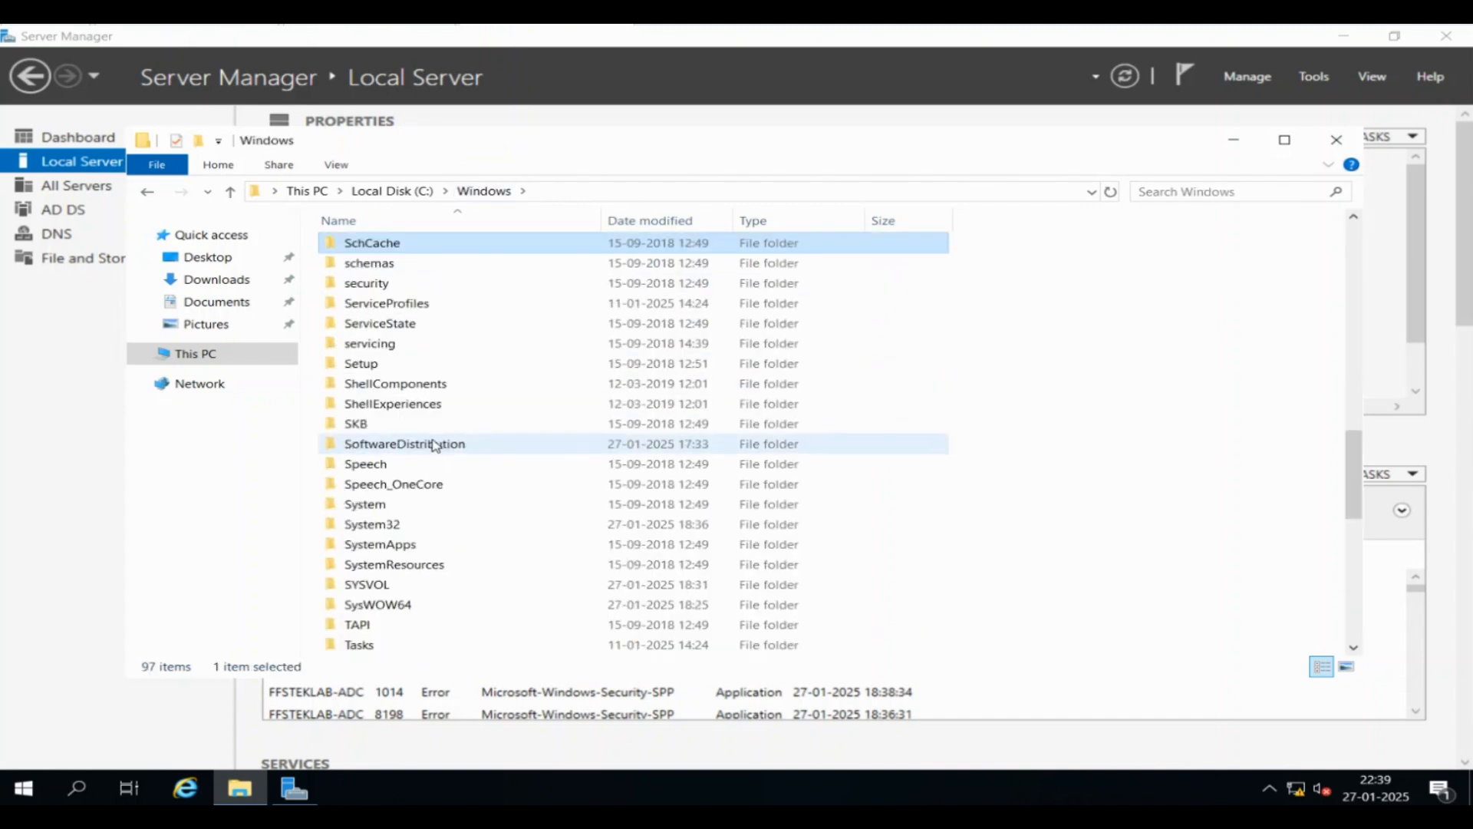
double_click(398, 585)
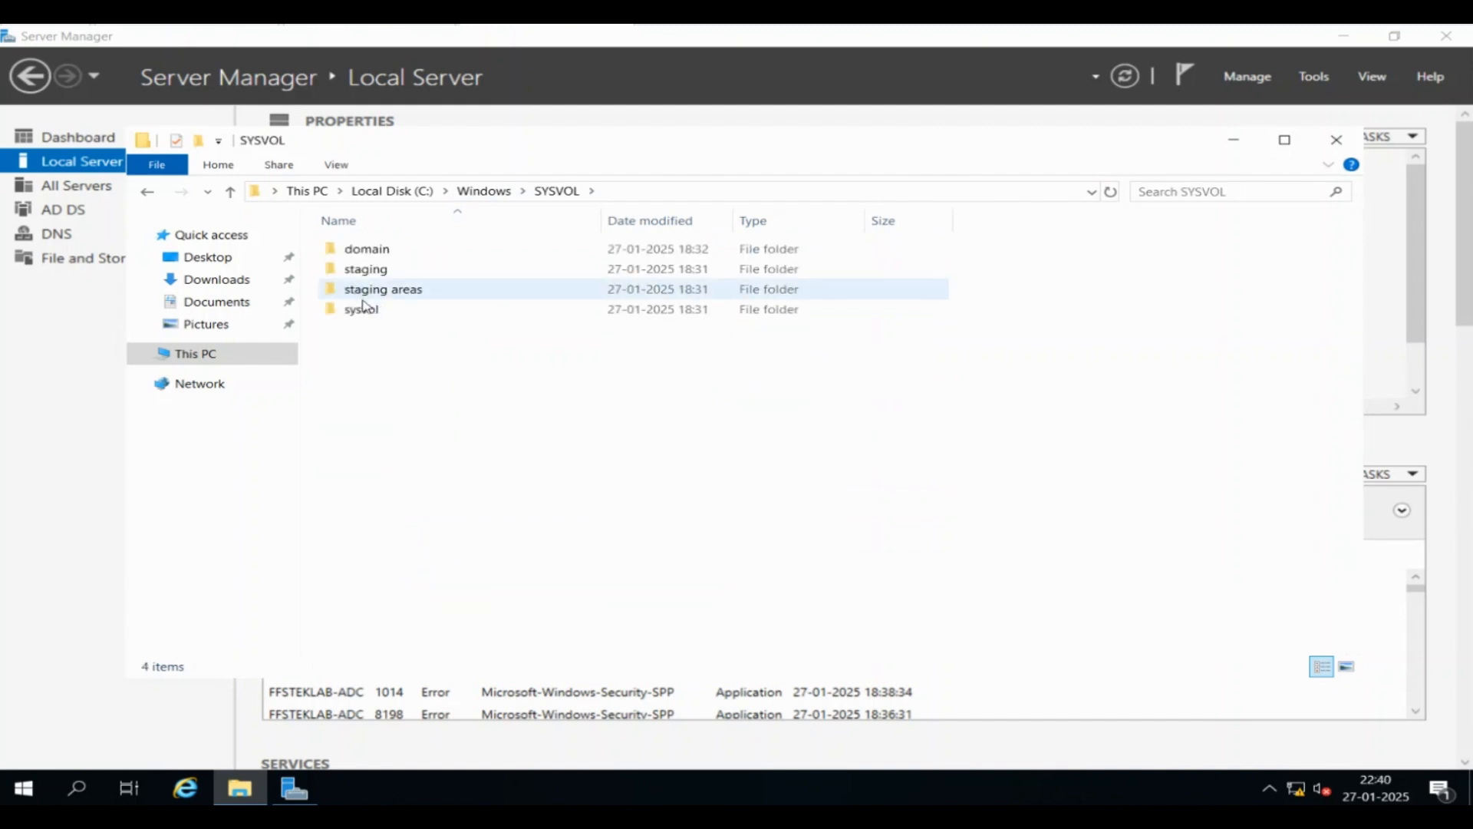
double_click(402, 252)
double_click(405, 256)
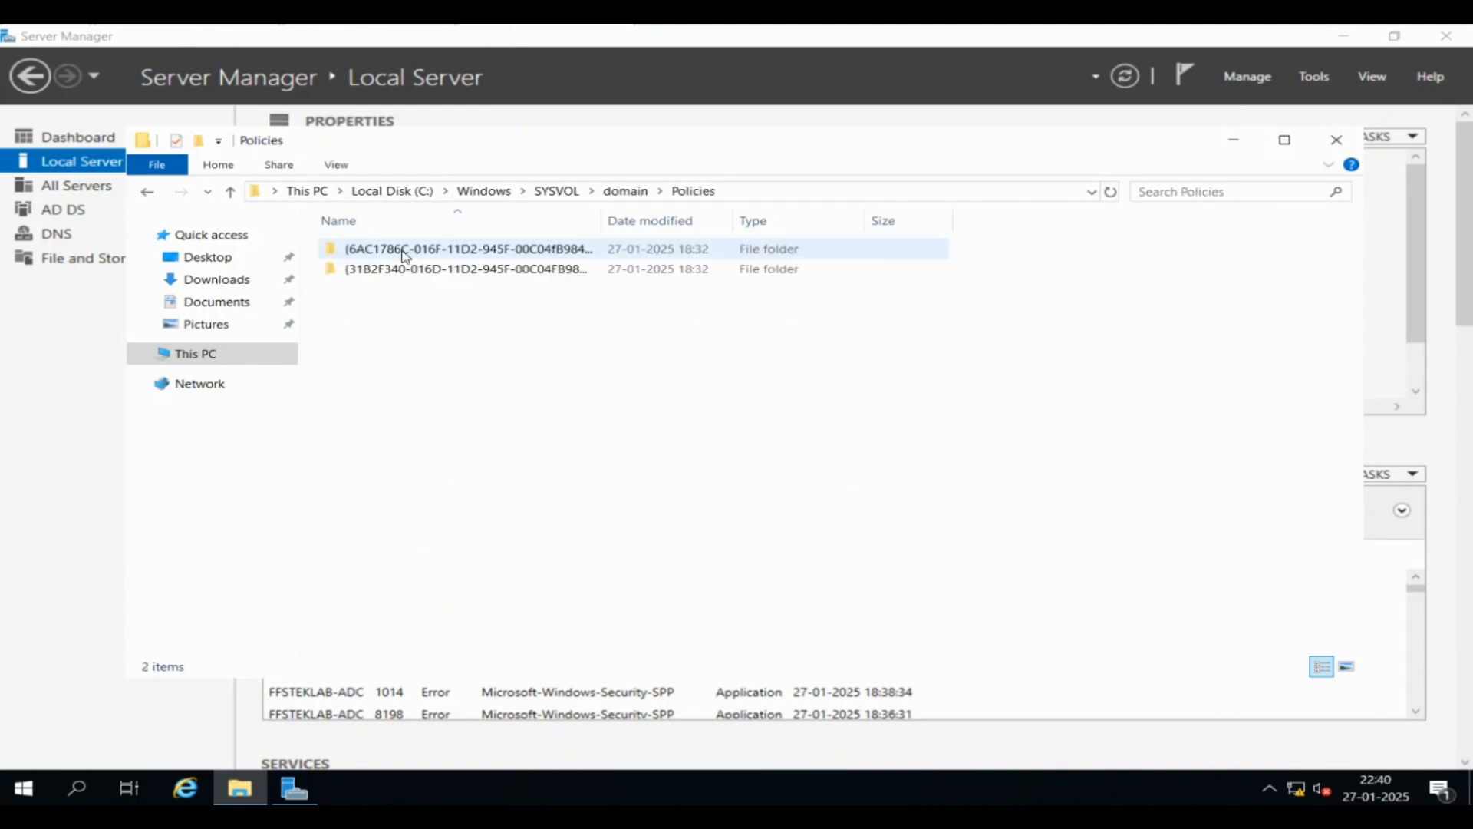
left_click(626, 191)
left_click(440, 286)
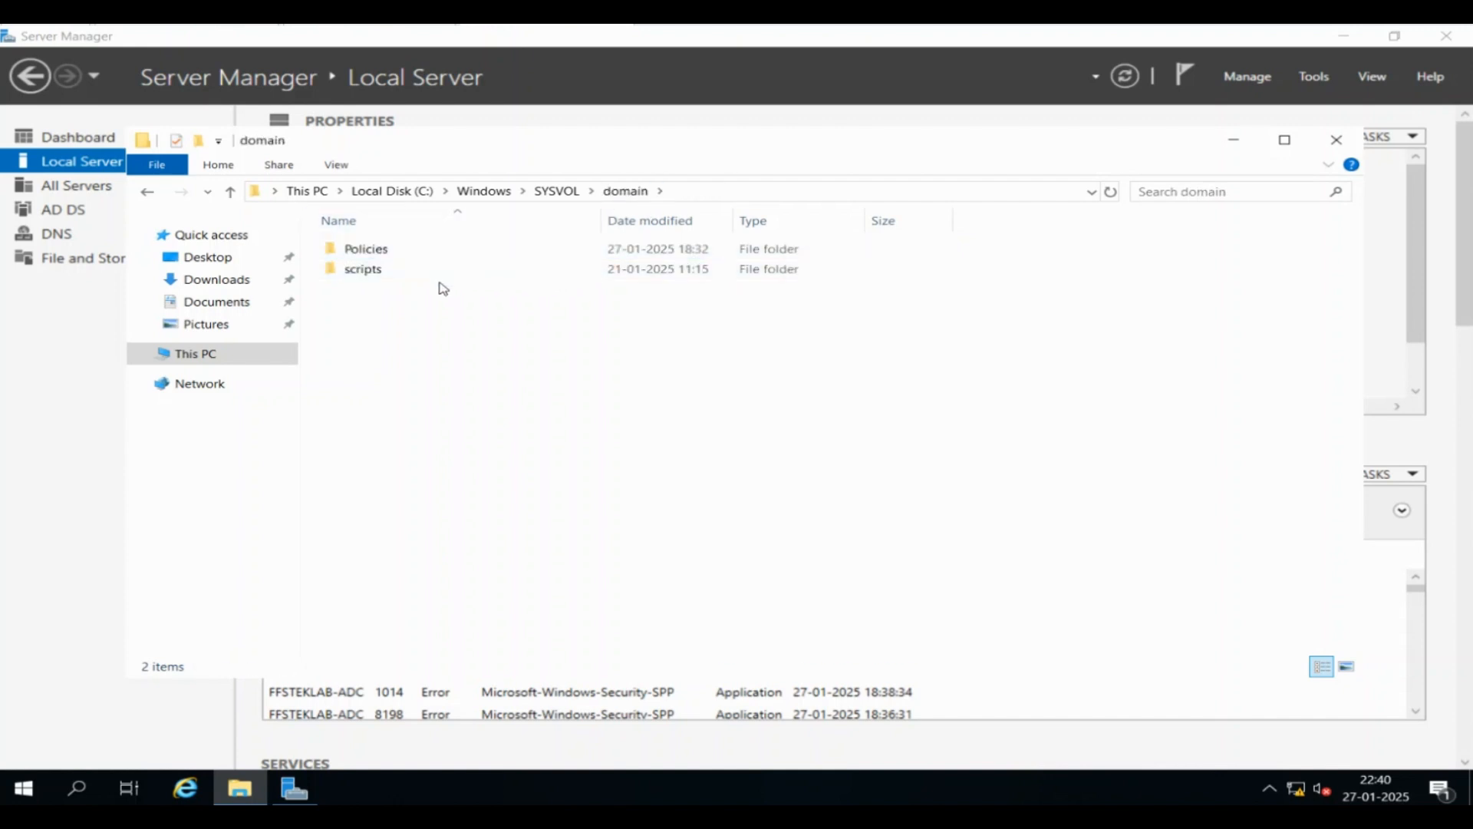
double_click(445, 272)
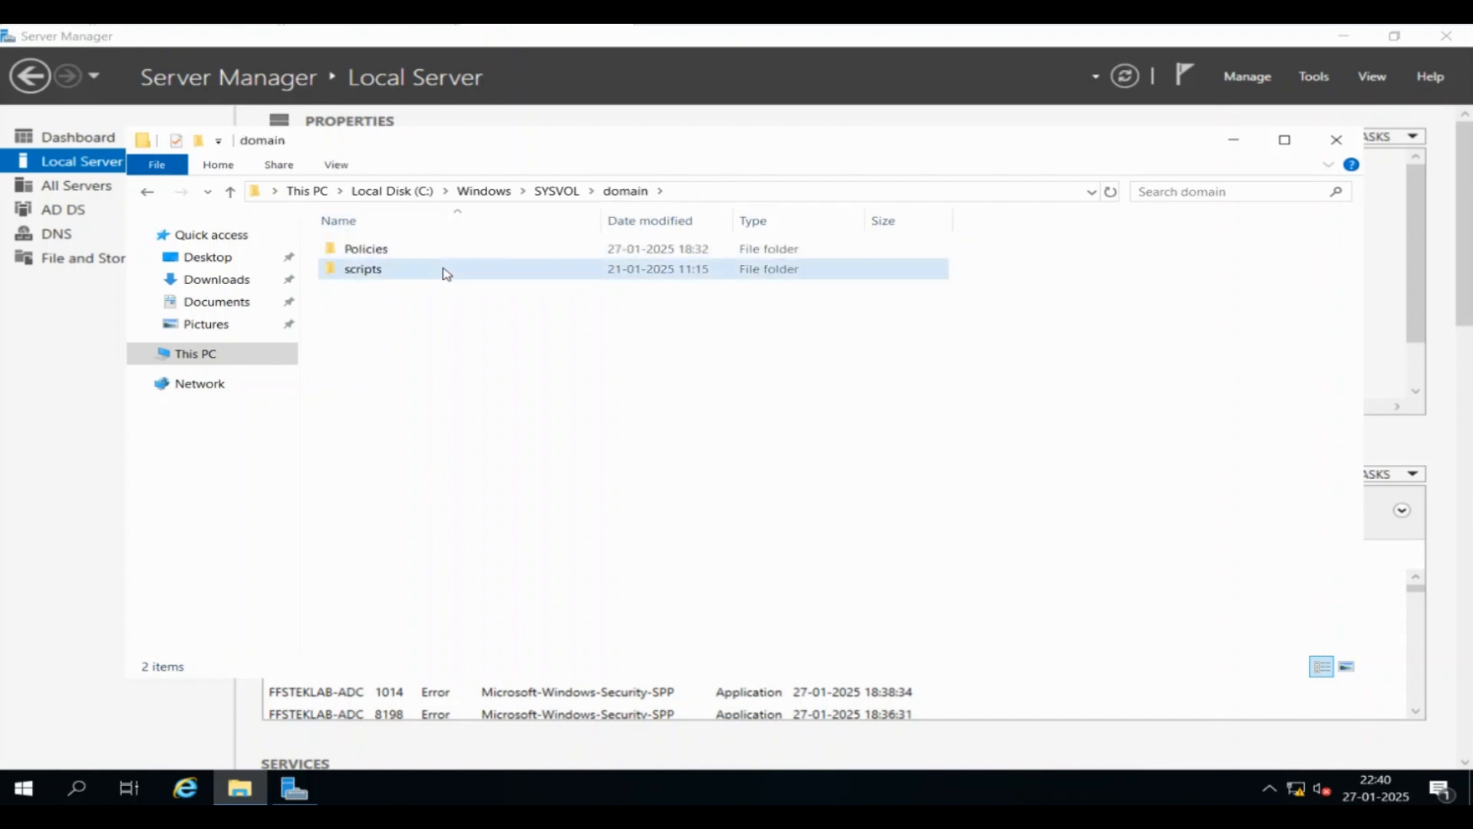
left_click(625, 192)
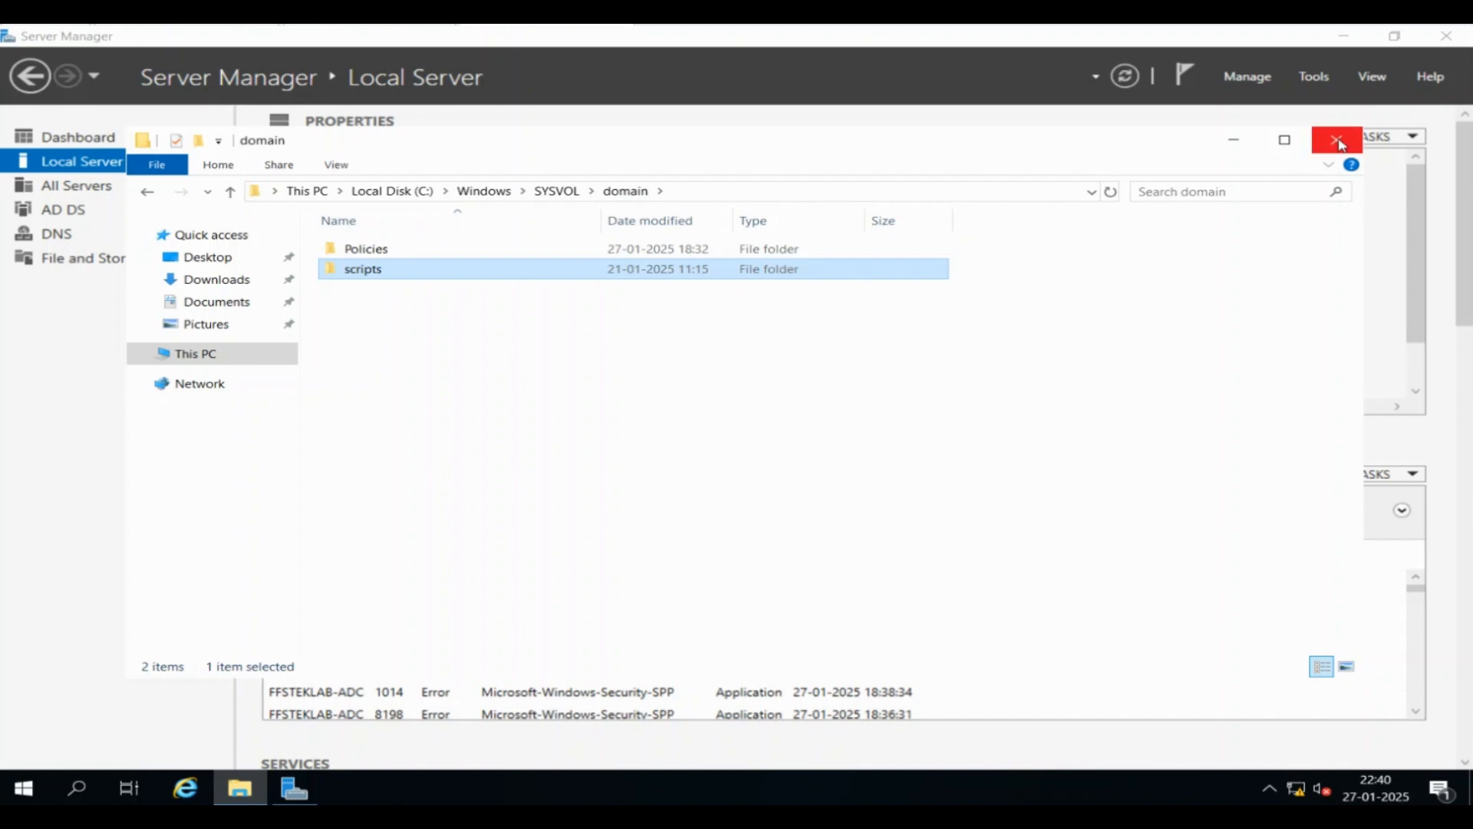
left_click(1338, 140)
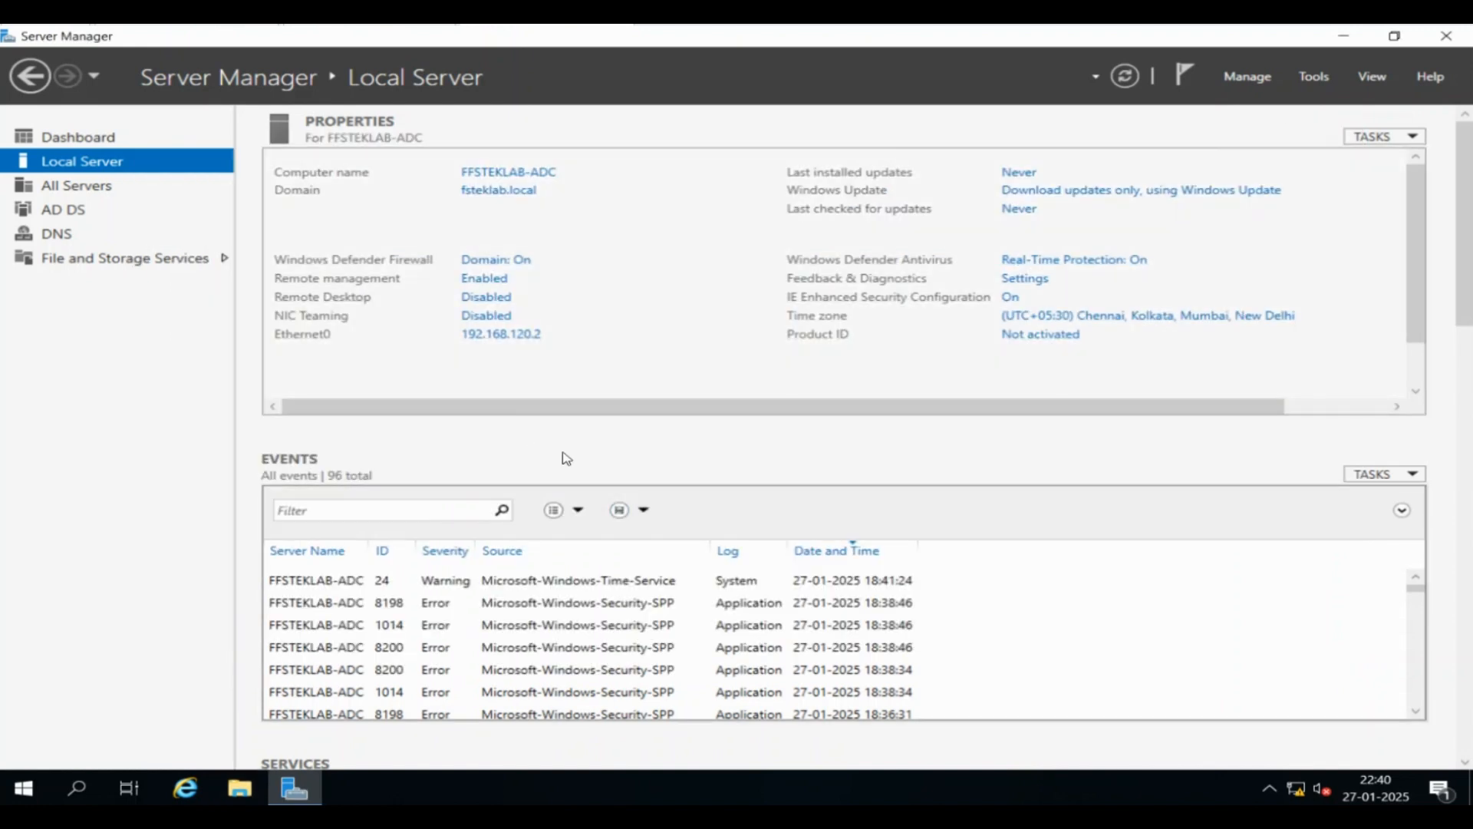
Launch Active Directory Users and Computers from Tools and expand fsteklab.local to browse its Users container
left_click(1316, 76)
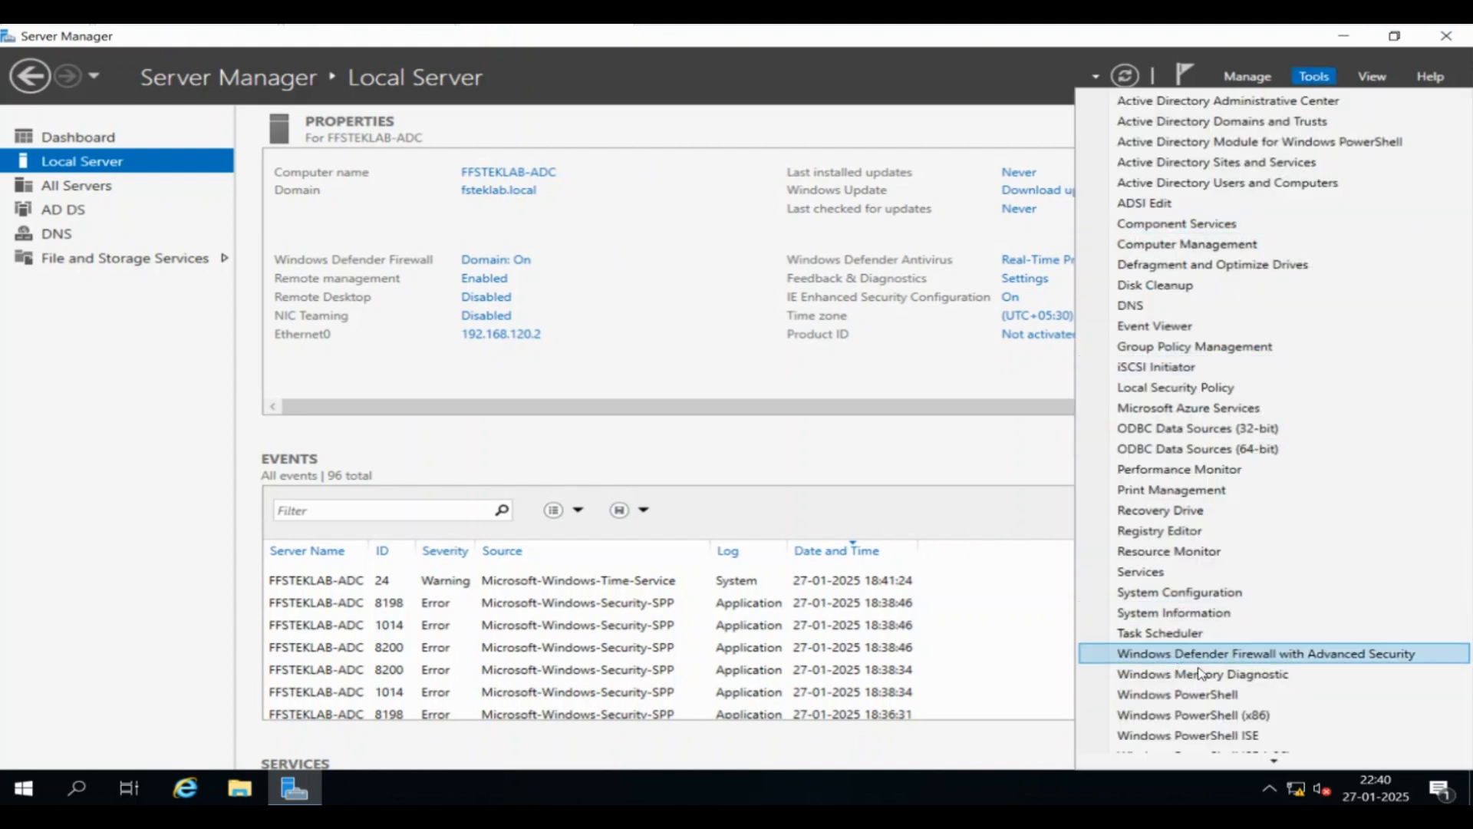
left_click(1237, 183)
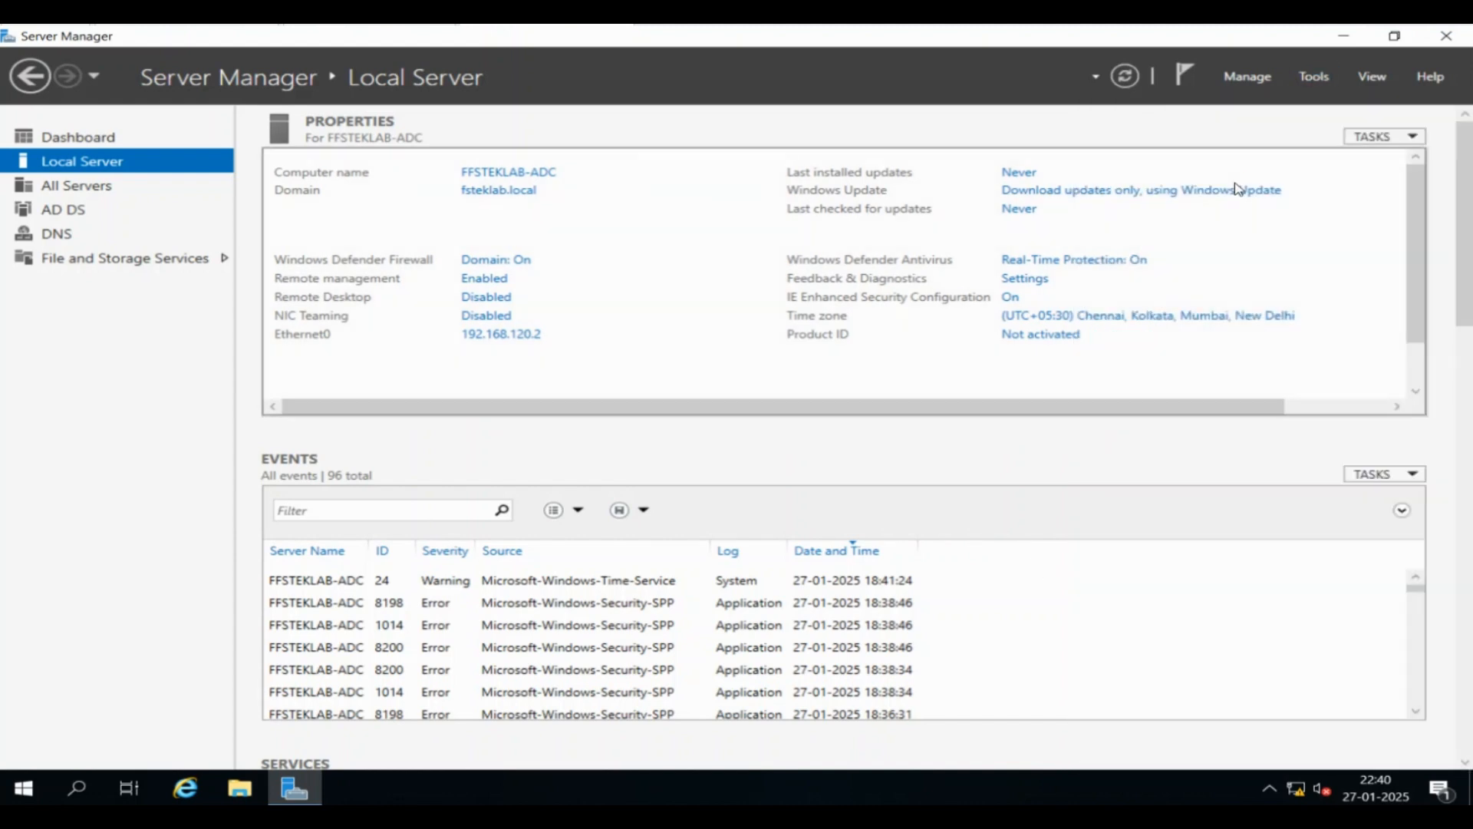
left_click(218, 232)
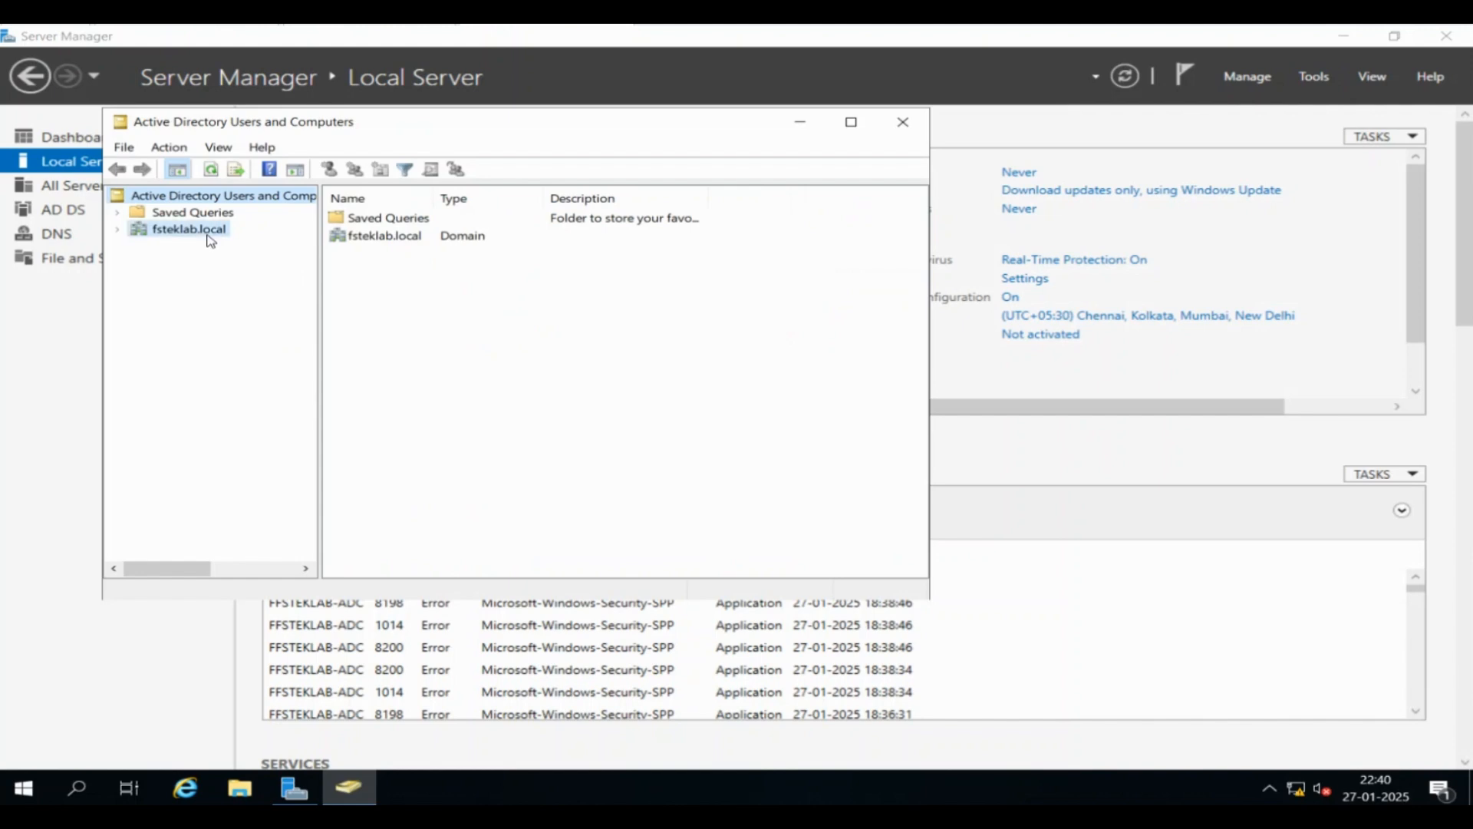
double_click(178, 233)
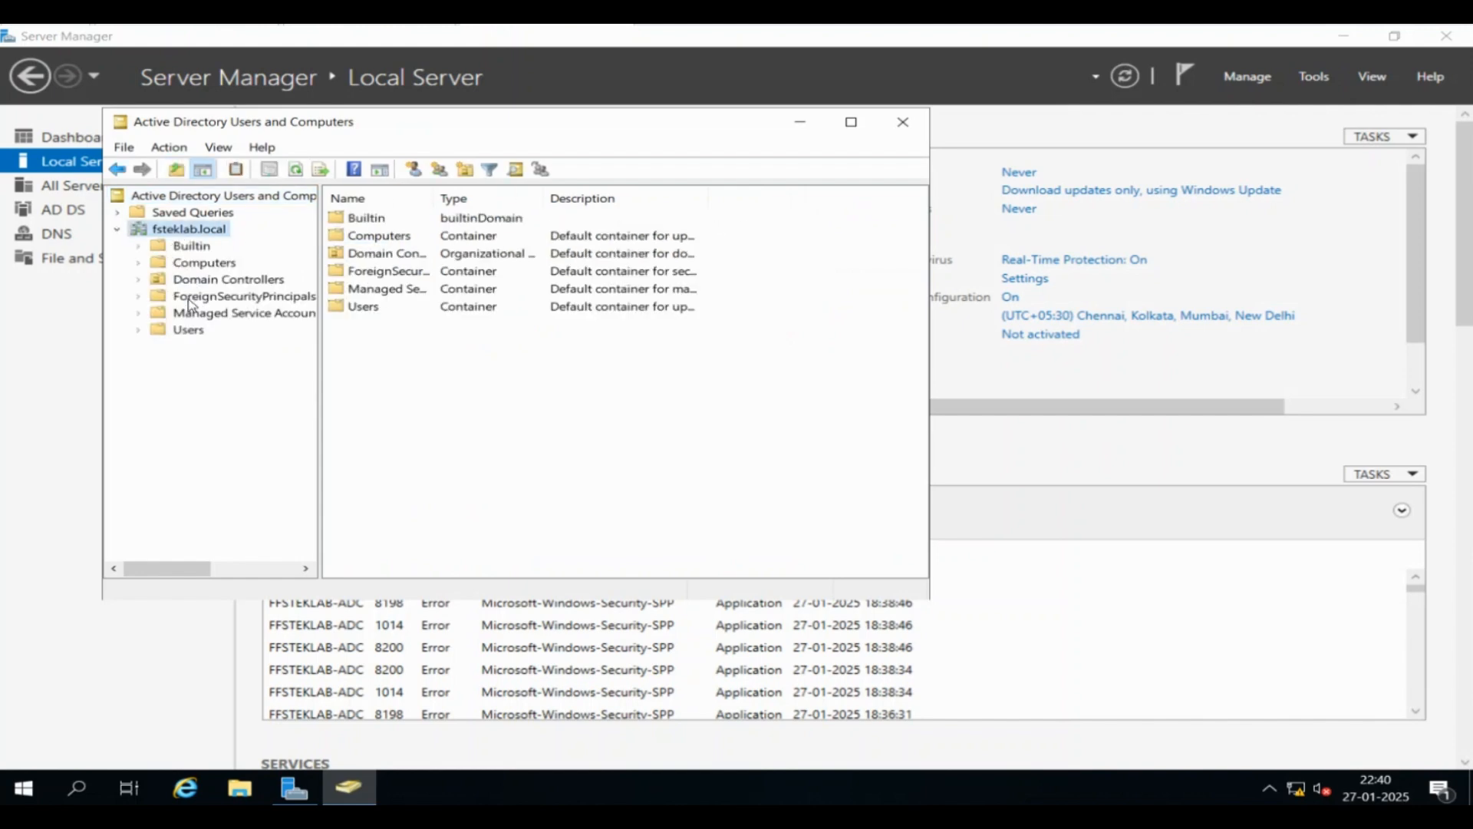
left_click(196, 331)
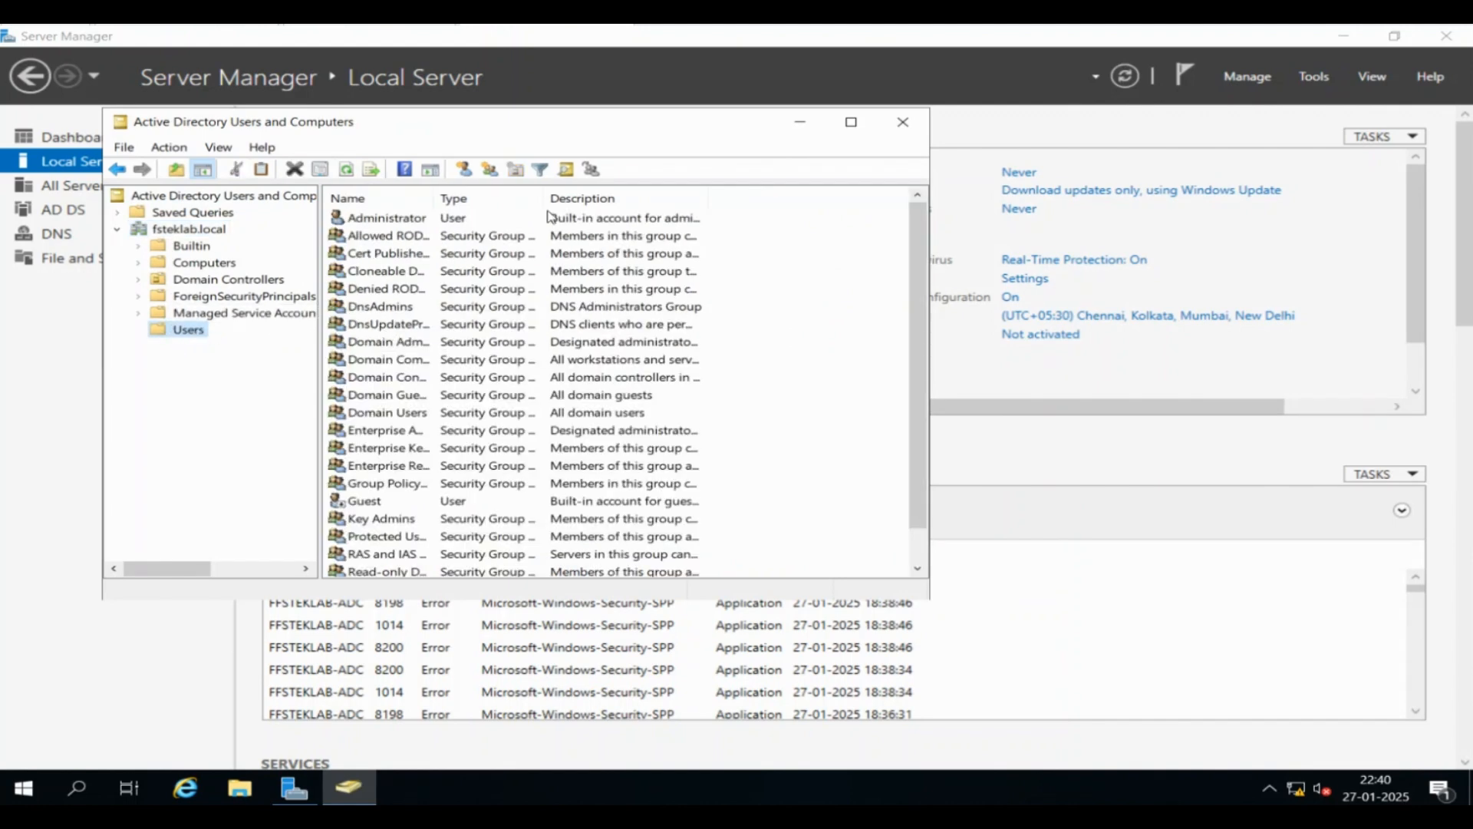
left_click(220, 197)
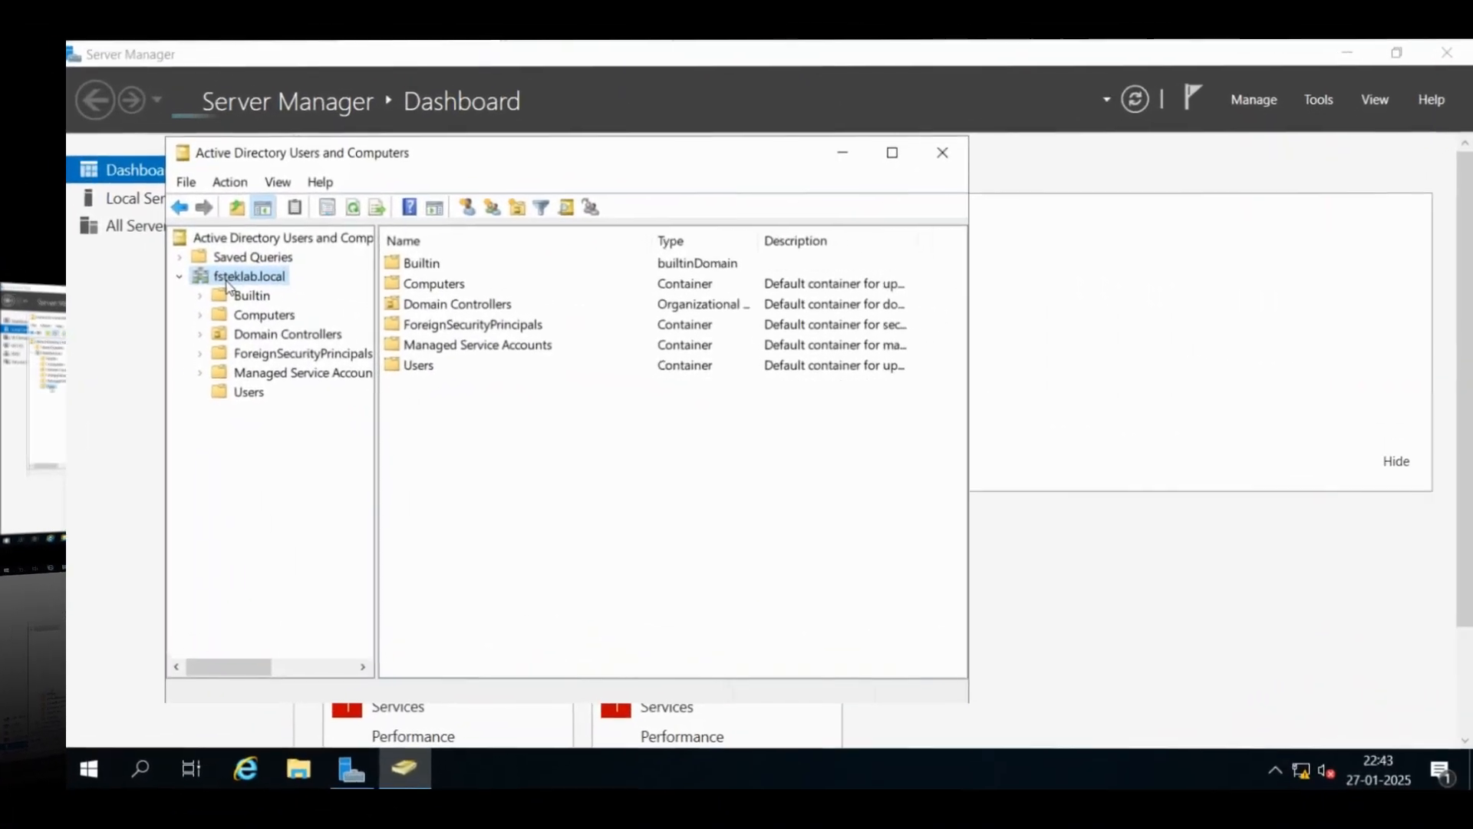
Add a new organizational unit named FSTEK LAB Users beneath the fsteklab.local domain
right_click(225, 280)
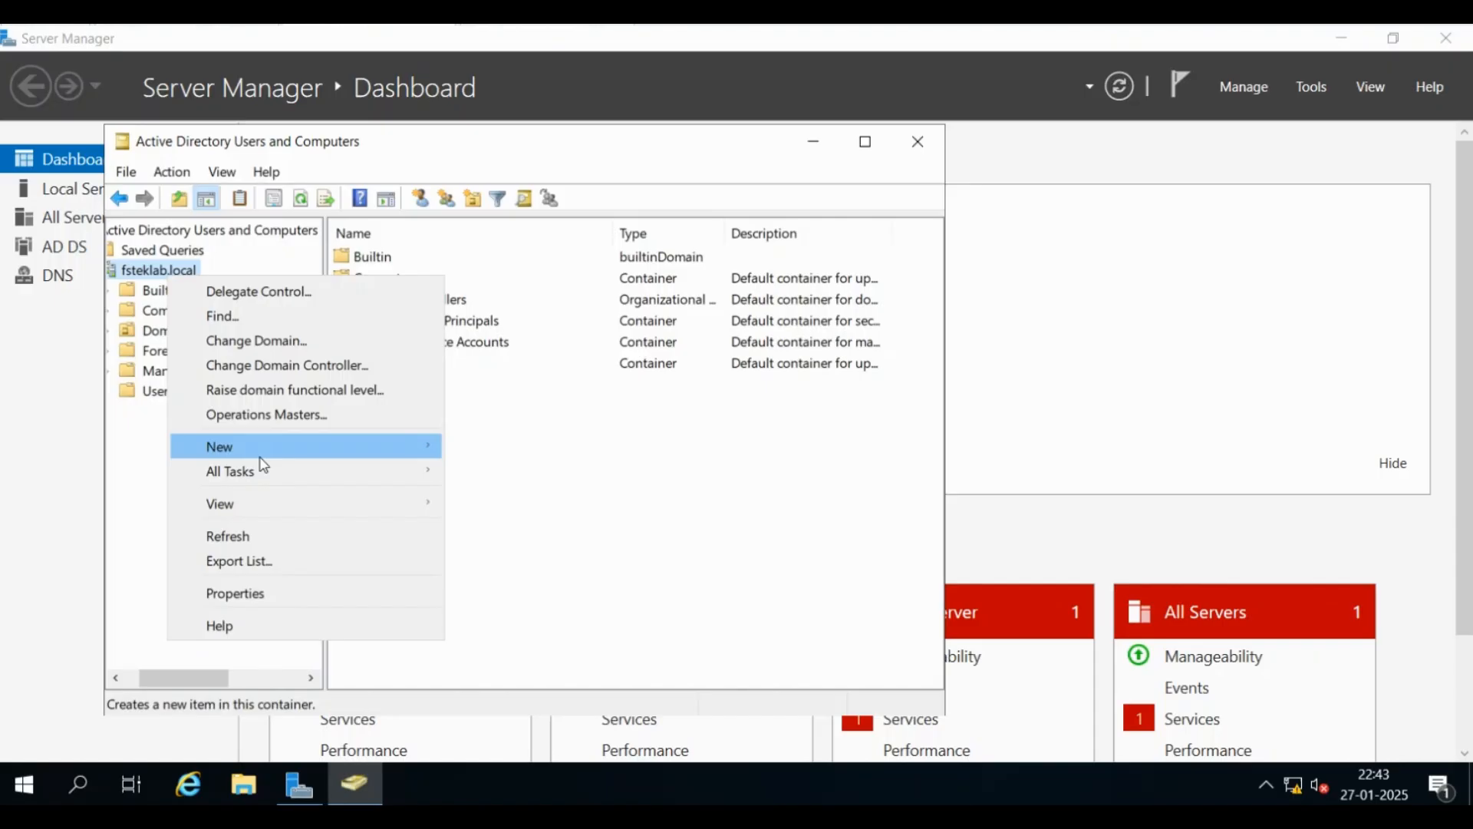
left_click(262, 455)
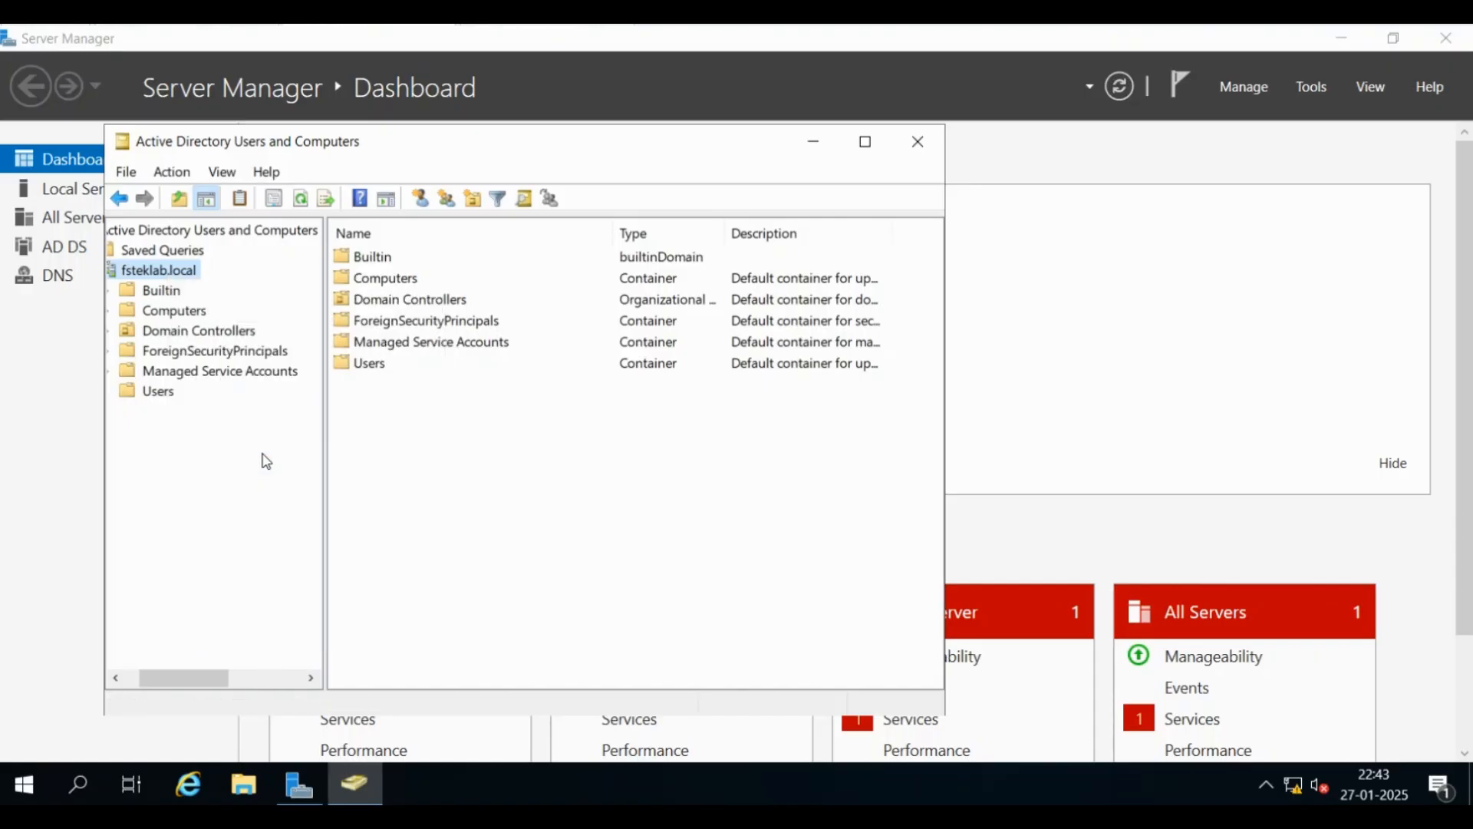
right_click(172, 277)
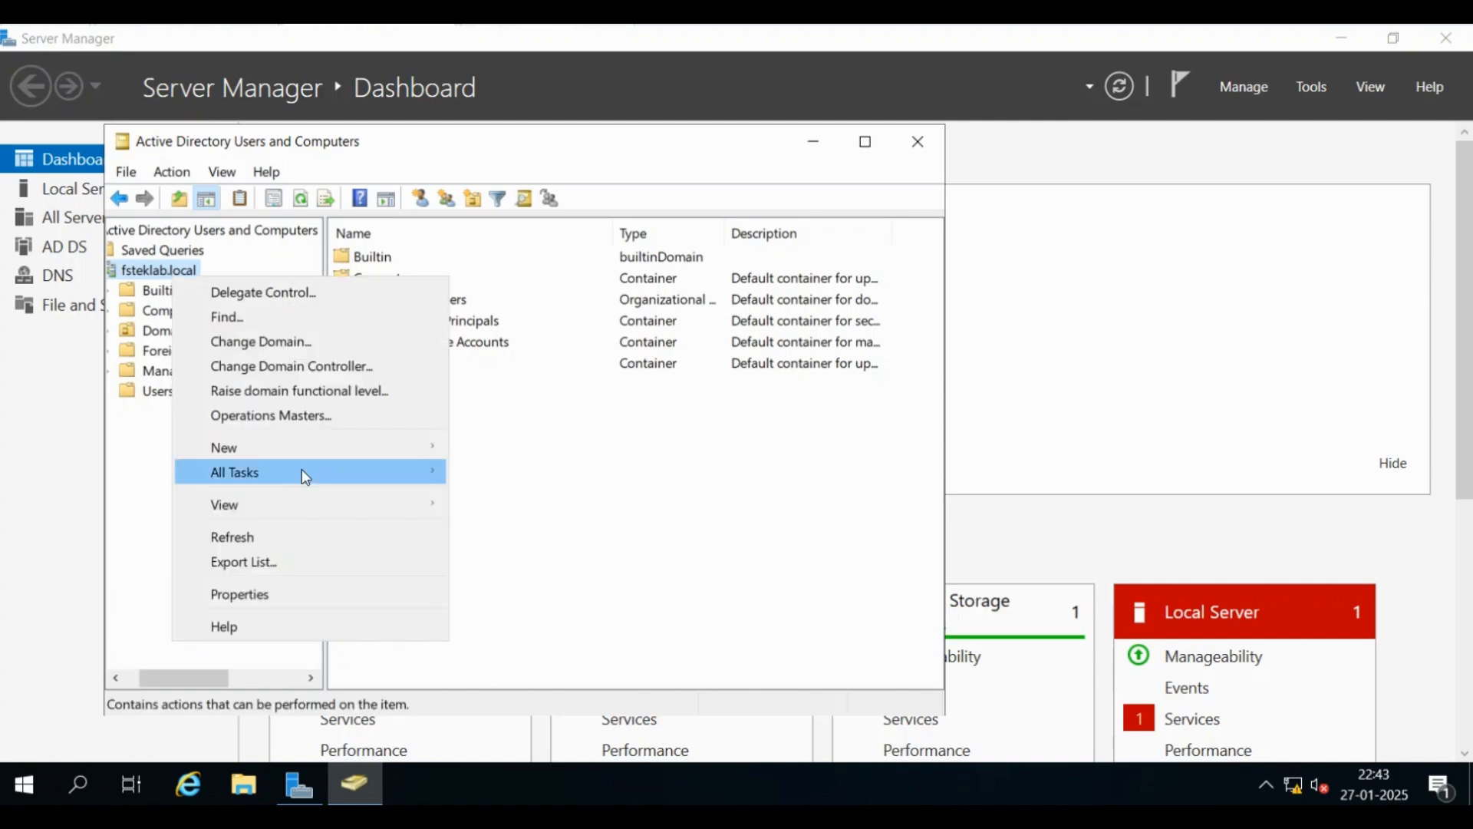
mouse_move(313, 453)
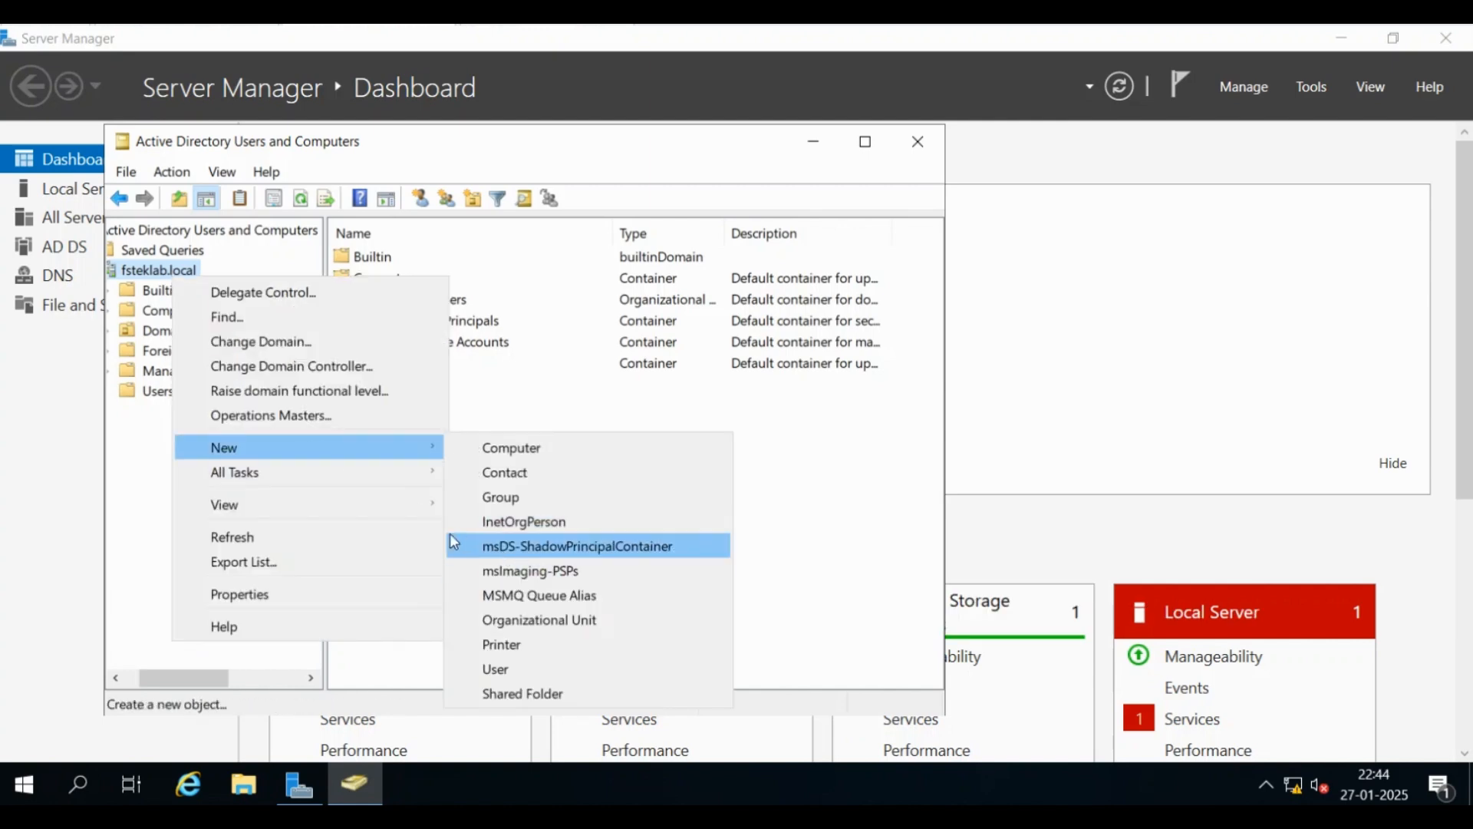
left_click(549, 622)
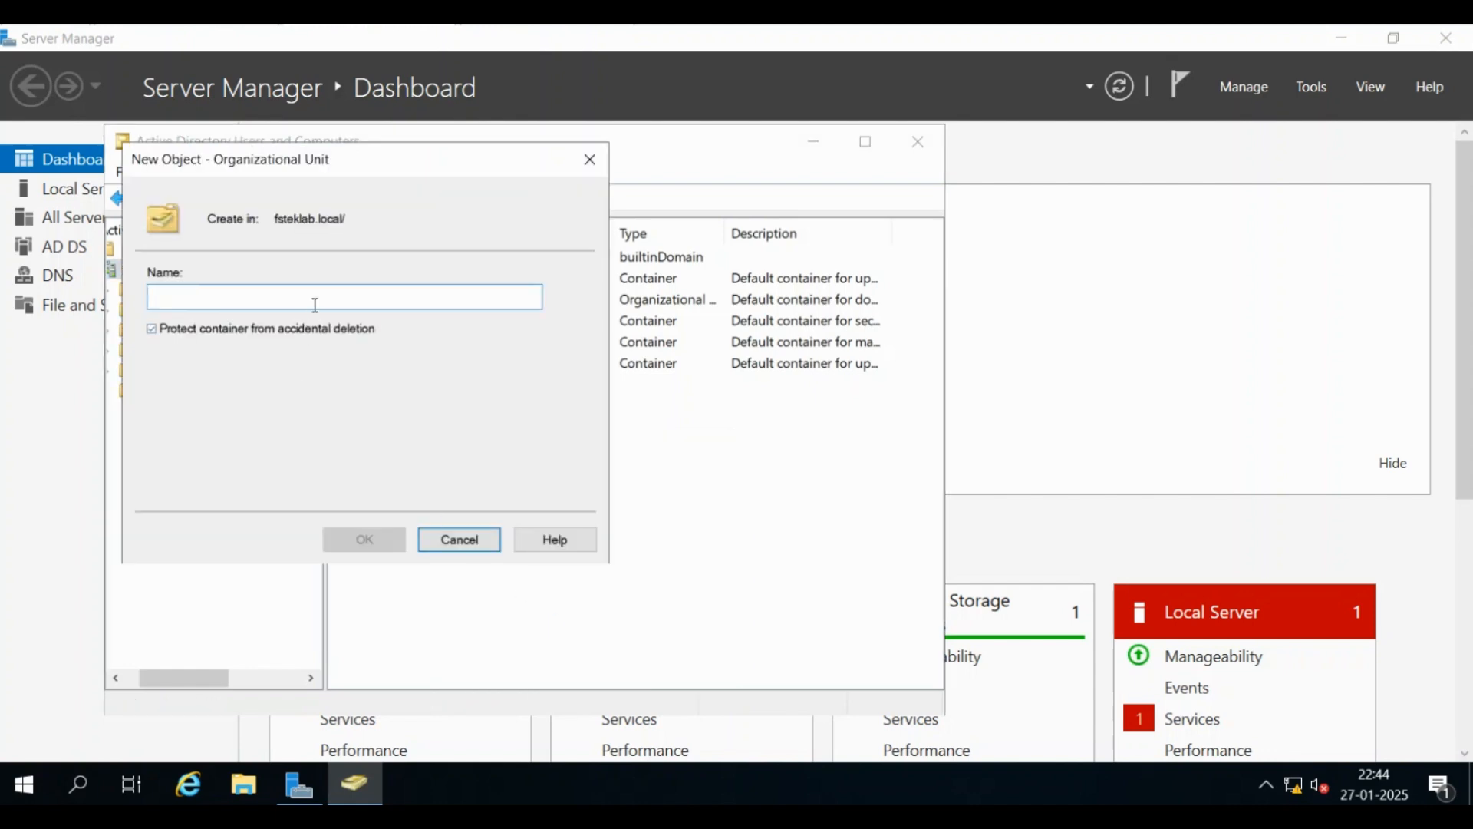
type("FS")
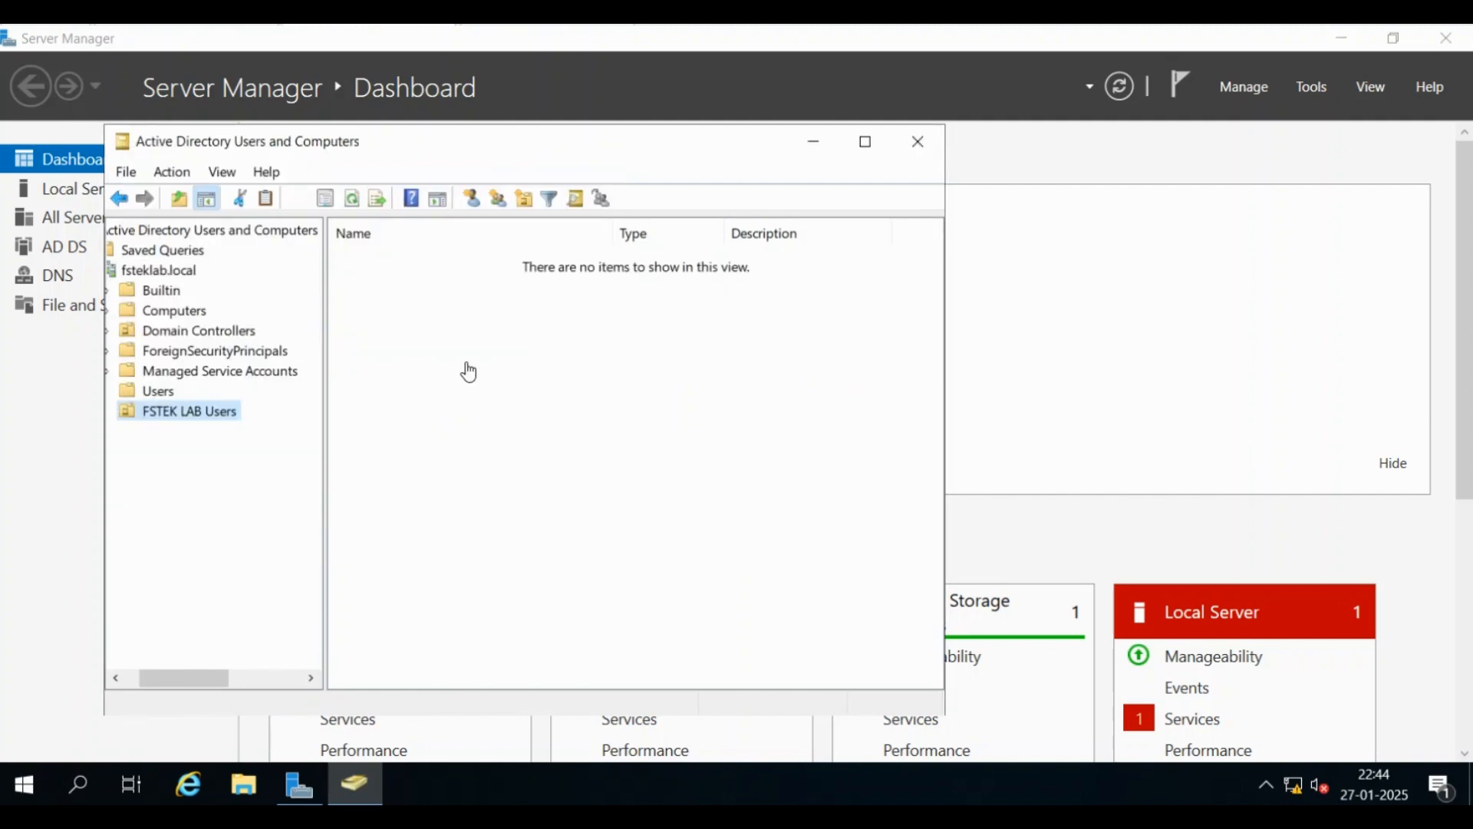
Start a new user in FSTEK LAB Users named User 1 with logon name user1
right_click(435, 320)
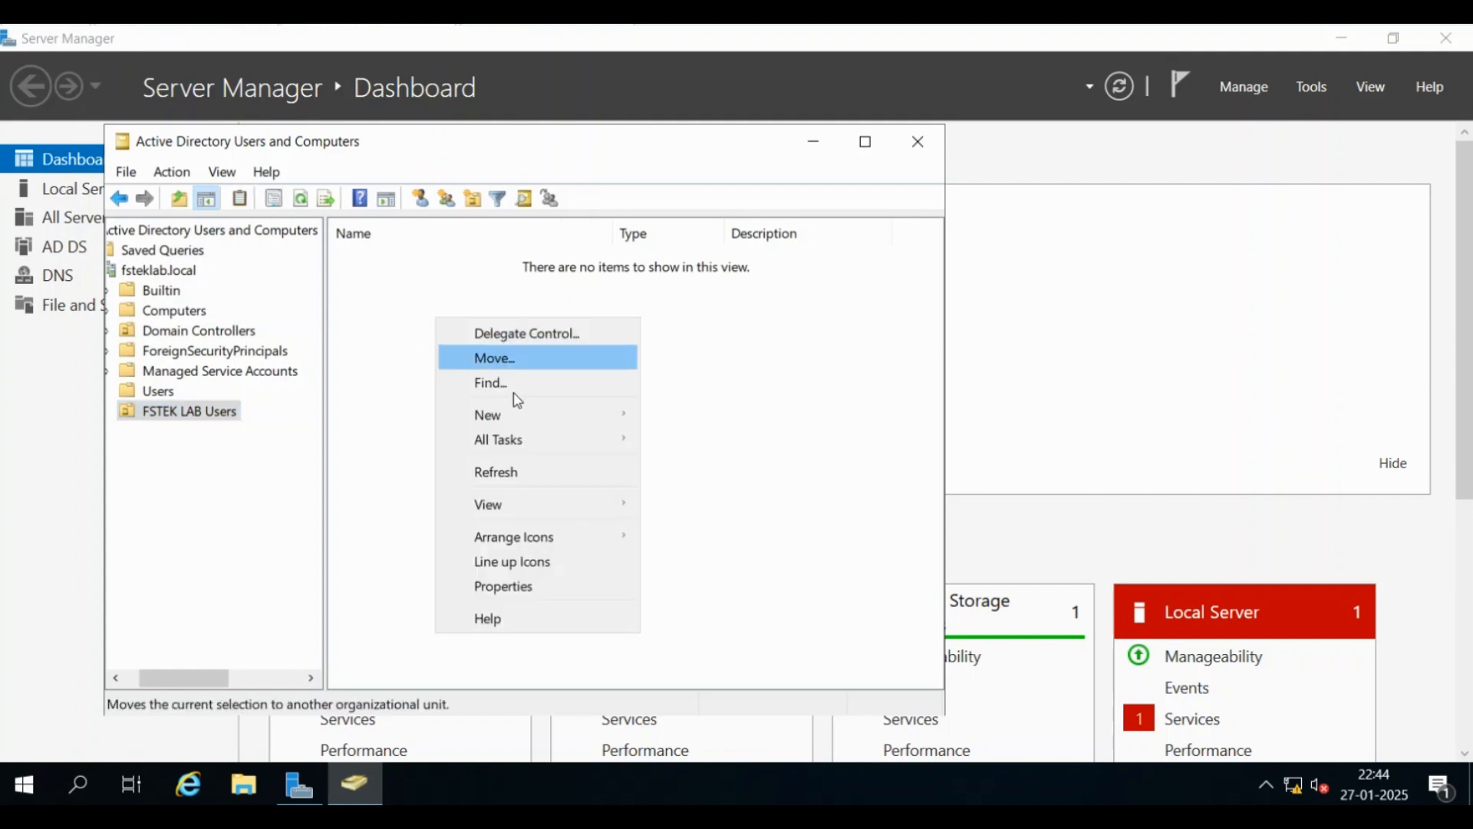
mouse_move(542, 415)
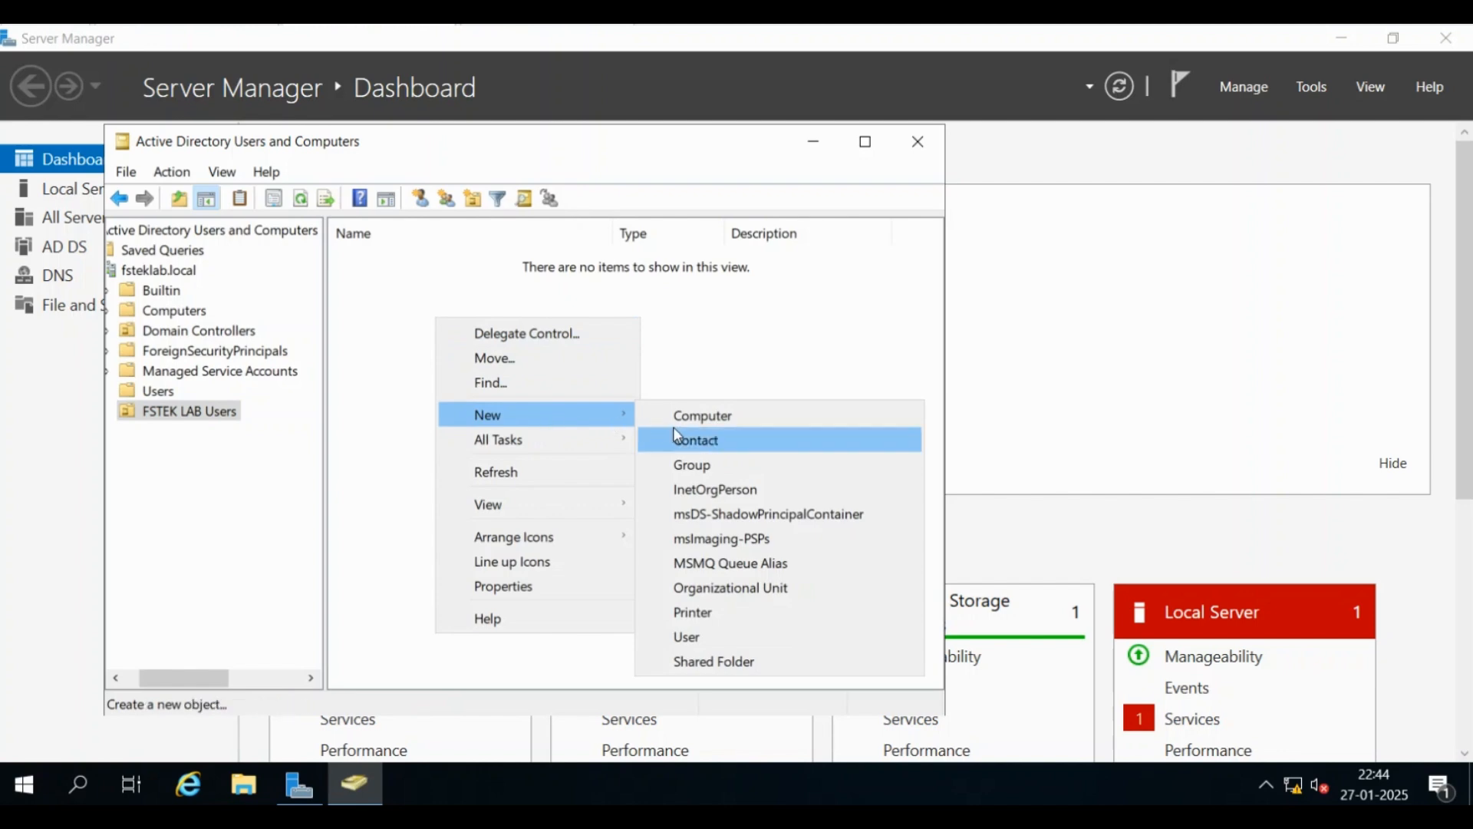
left_click(748, 638)
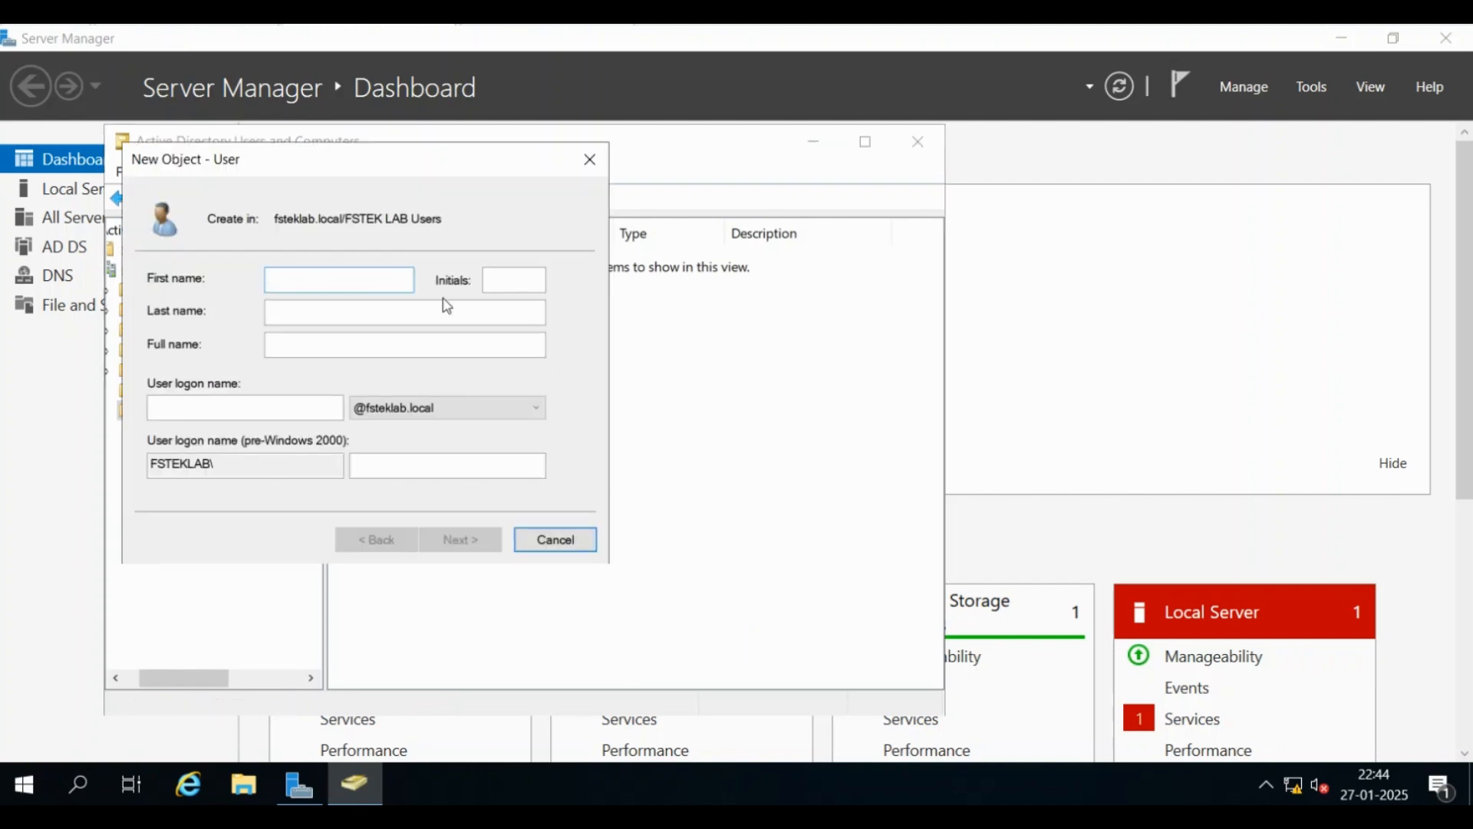
type("Usere")
key("Tab")
type("1")
key("Tab")
key("Tab")
type("us")
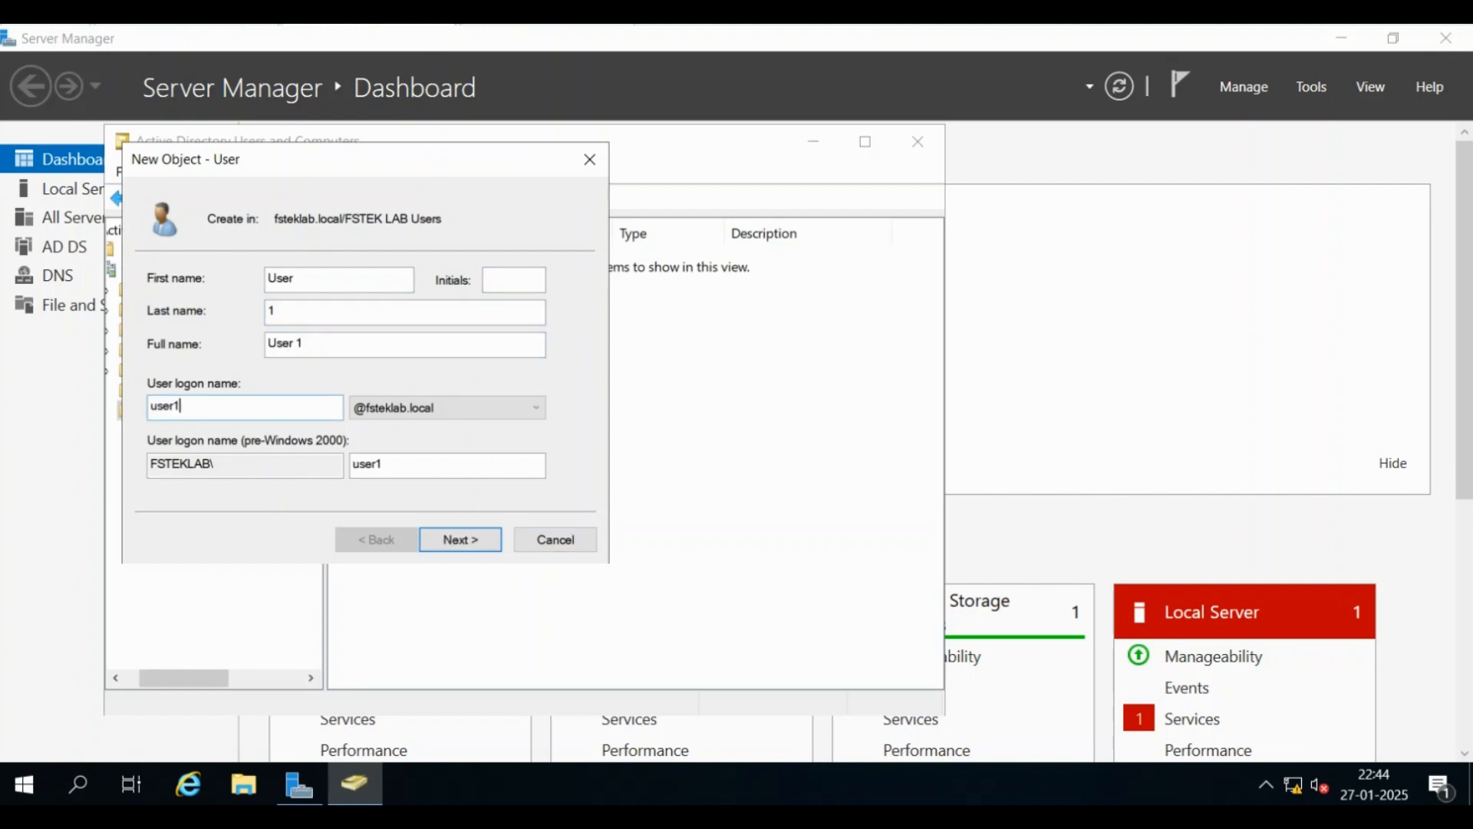
key("Tab")
Set and confirm the account password, untick 'must change password at next logon', and finish
left_click(458, 546)
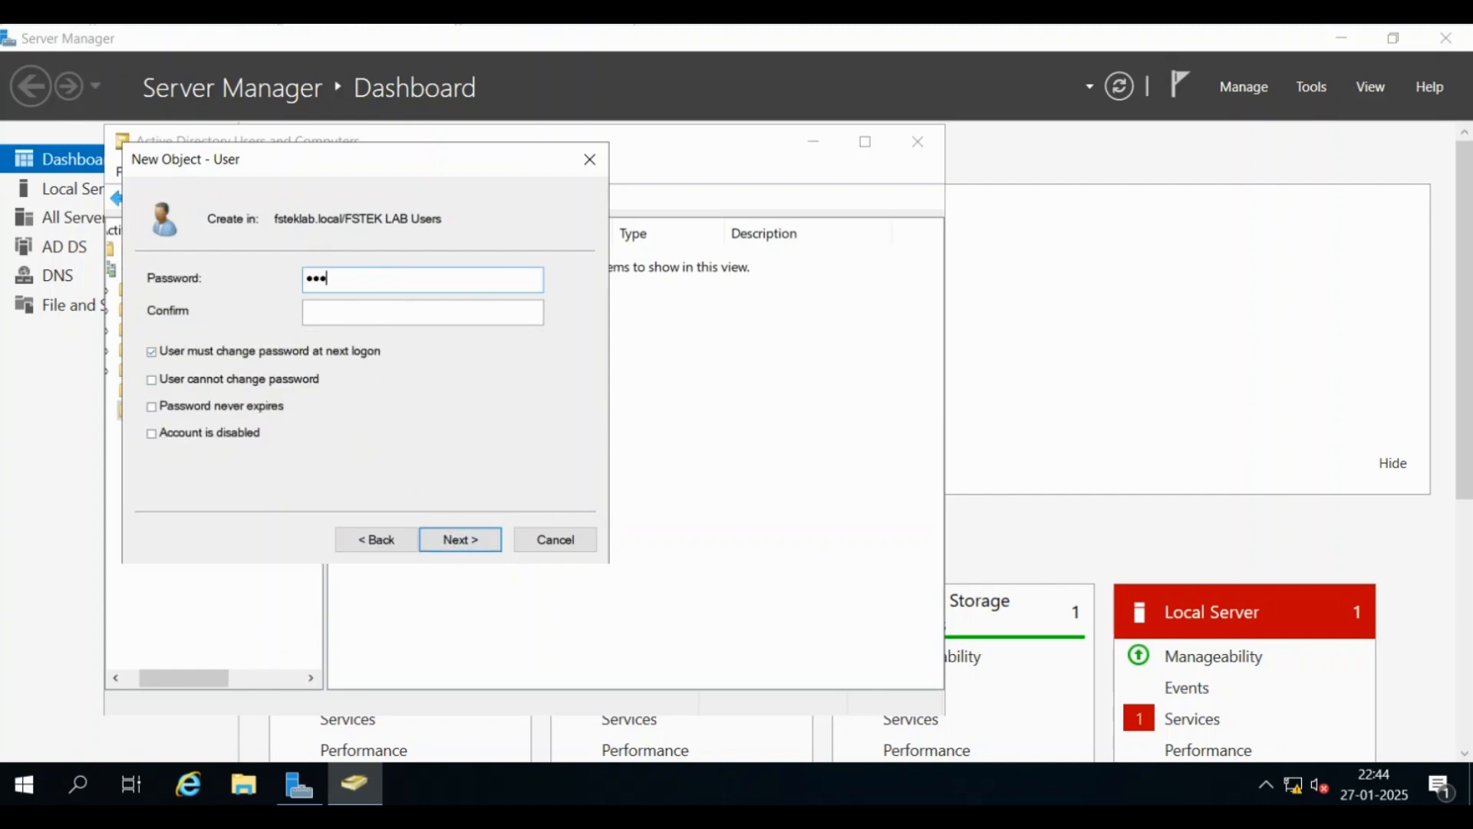
type("•••••••")
key("Tab")
left_click(182, 354)
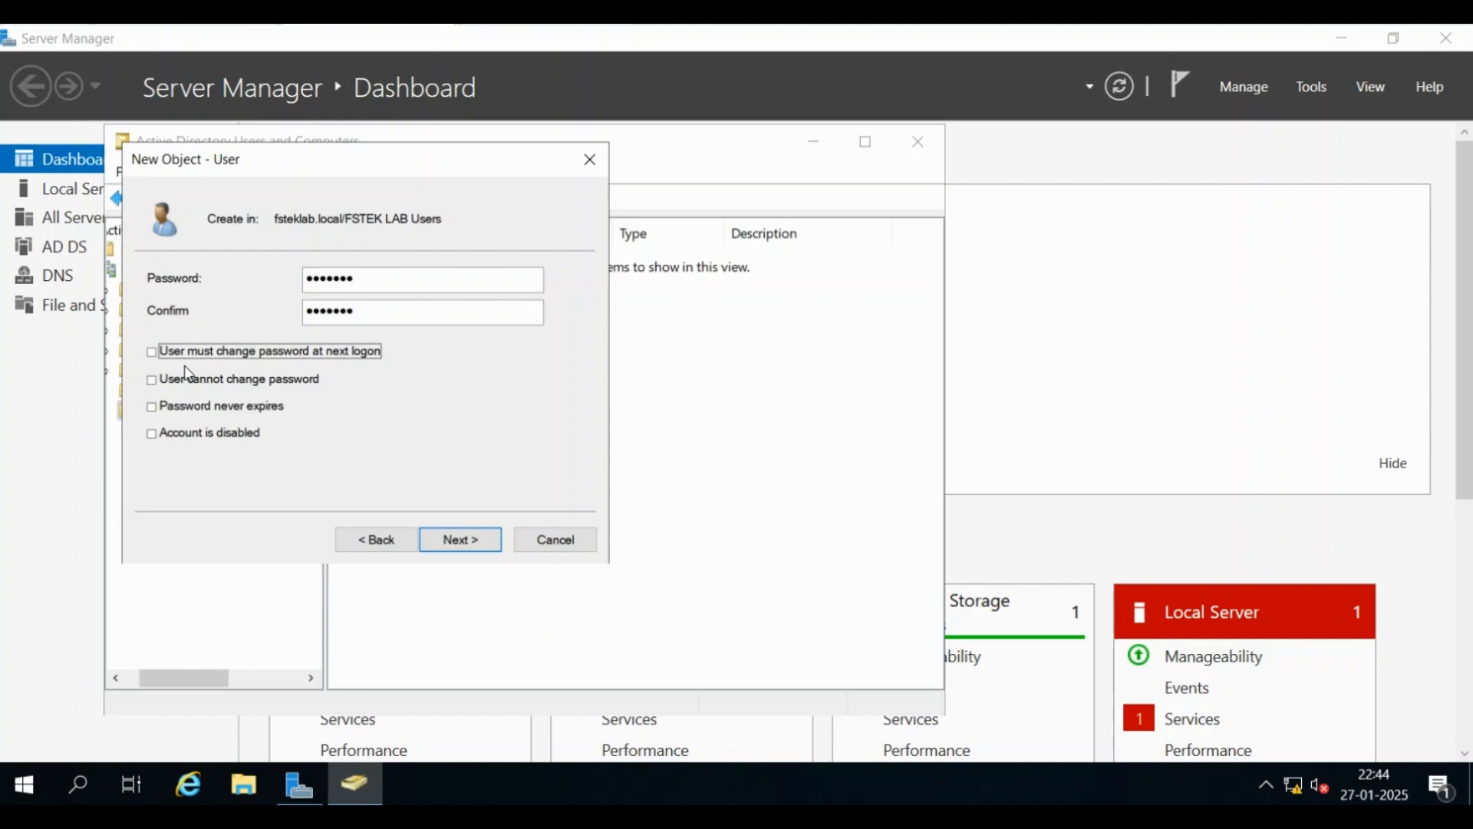
left_click(456, 539)
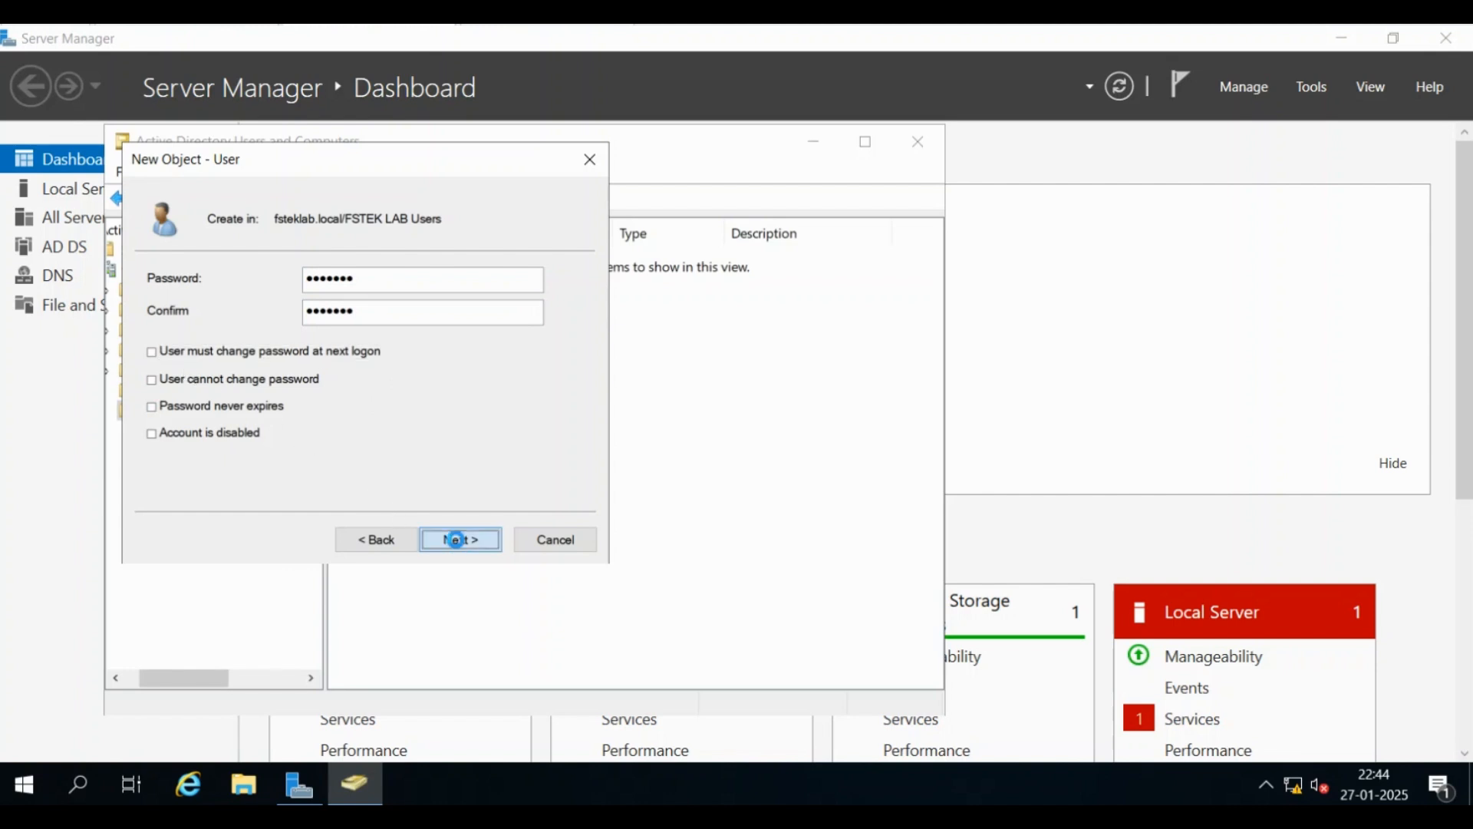
left_click(459, 540)
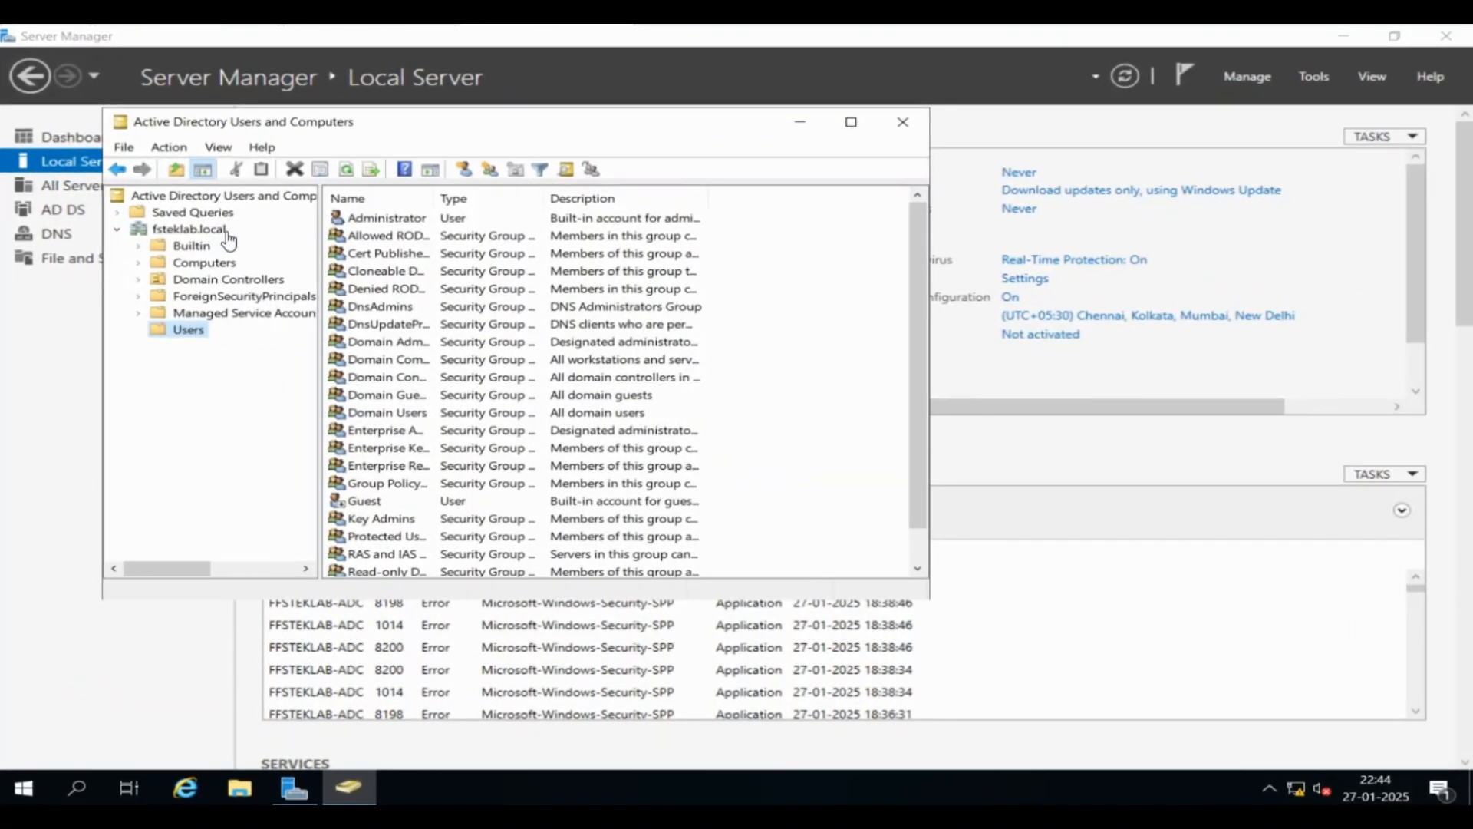
Refresh the directory, verify User 1 in FSTEK LAB Users, then minimize the console
left_click(213, 198)
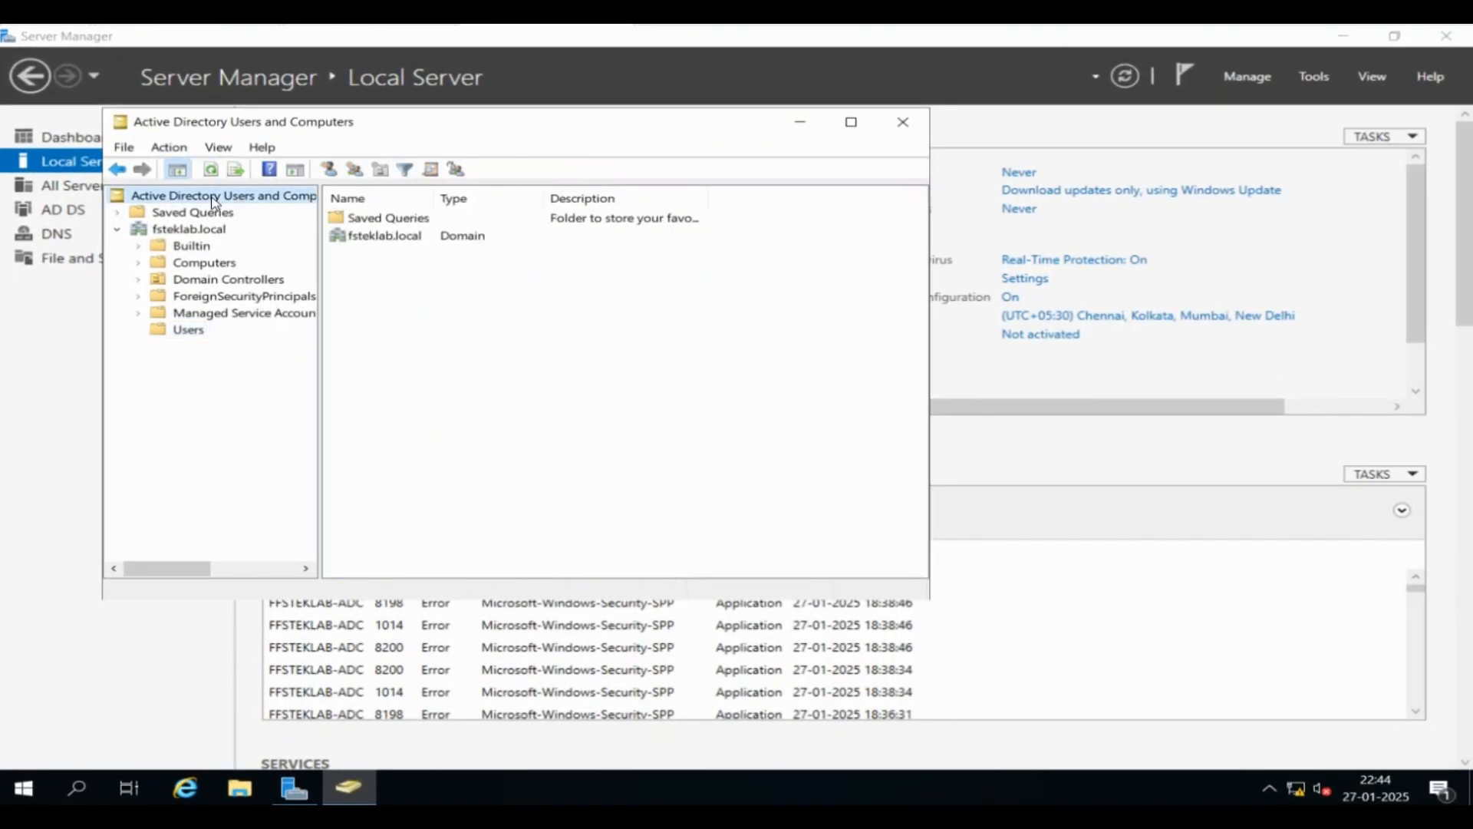
left_click(215, 169)
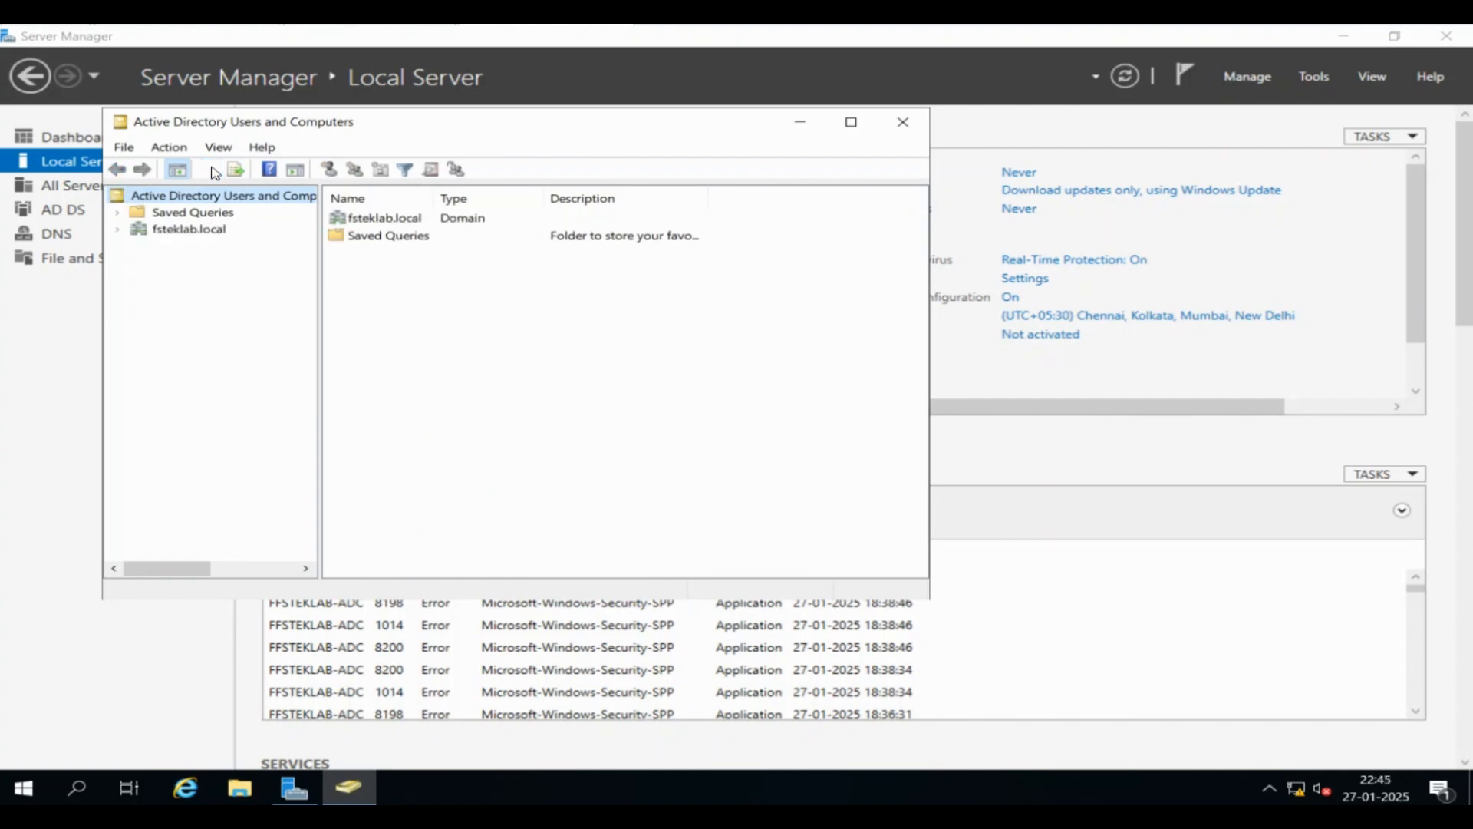
left_click(203, 215)
double_click(203, 230)
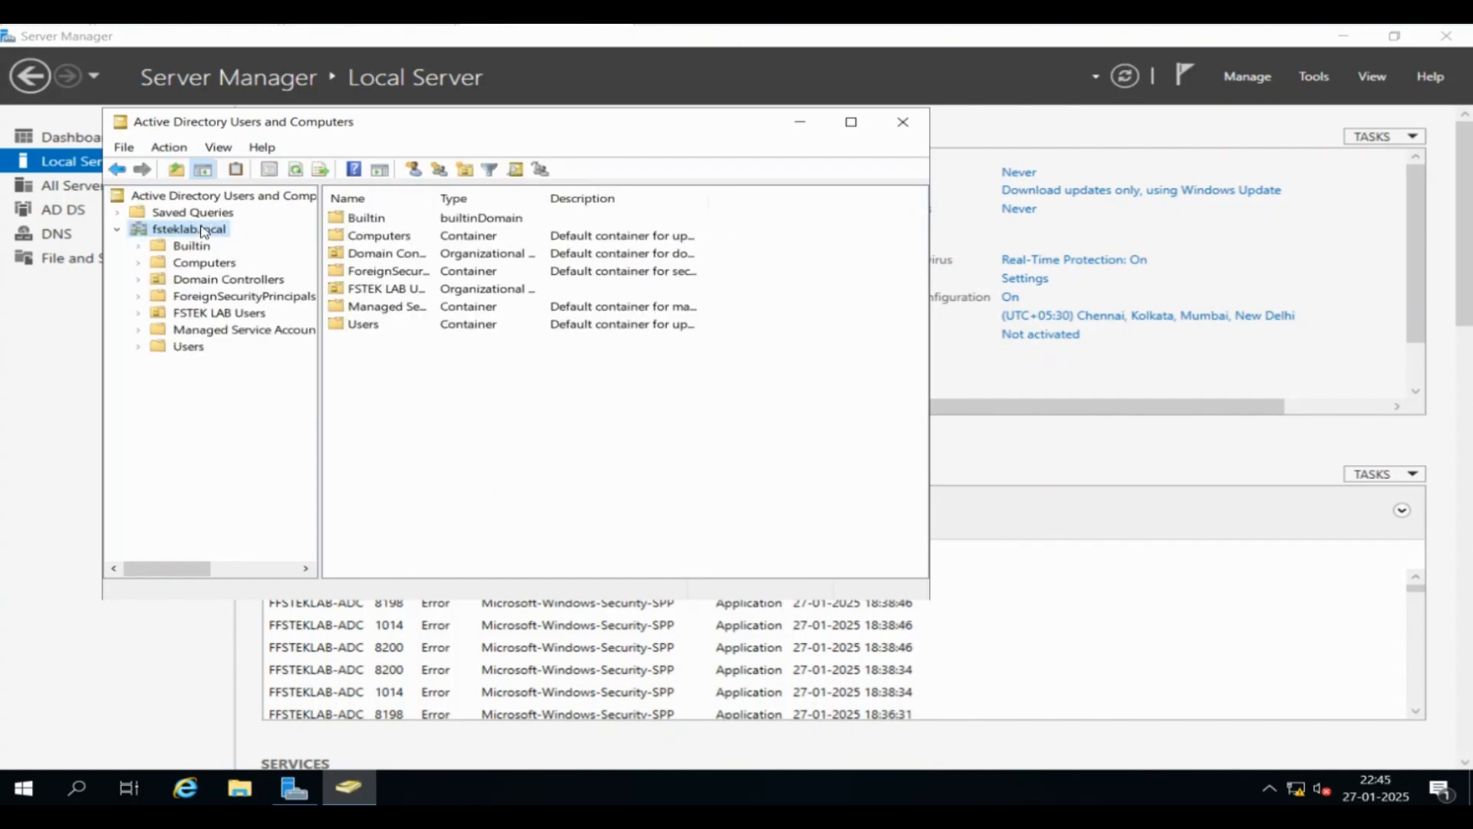
left_click(242, 318)
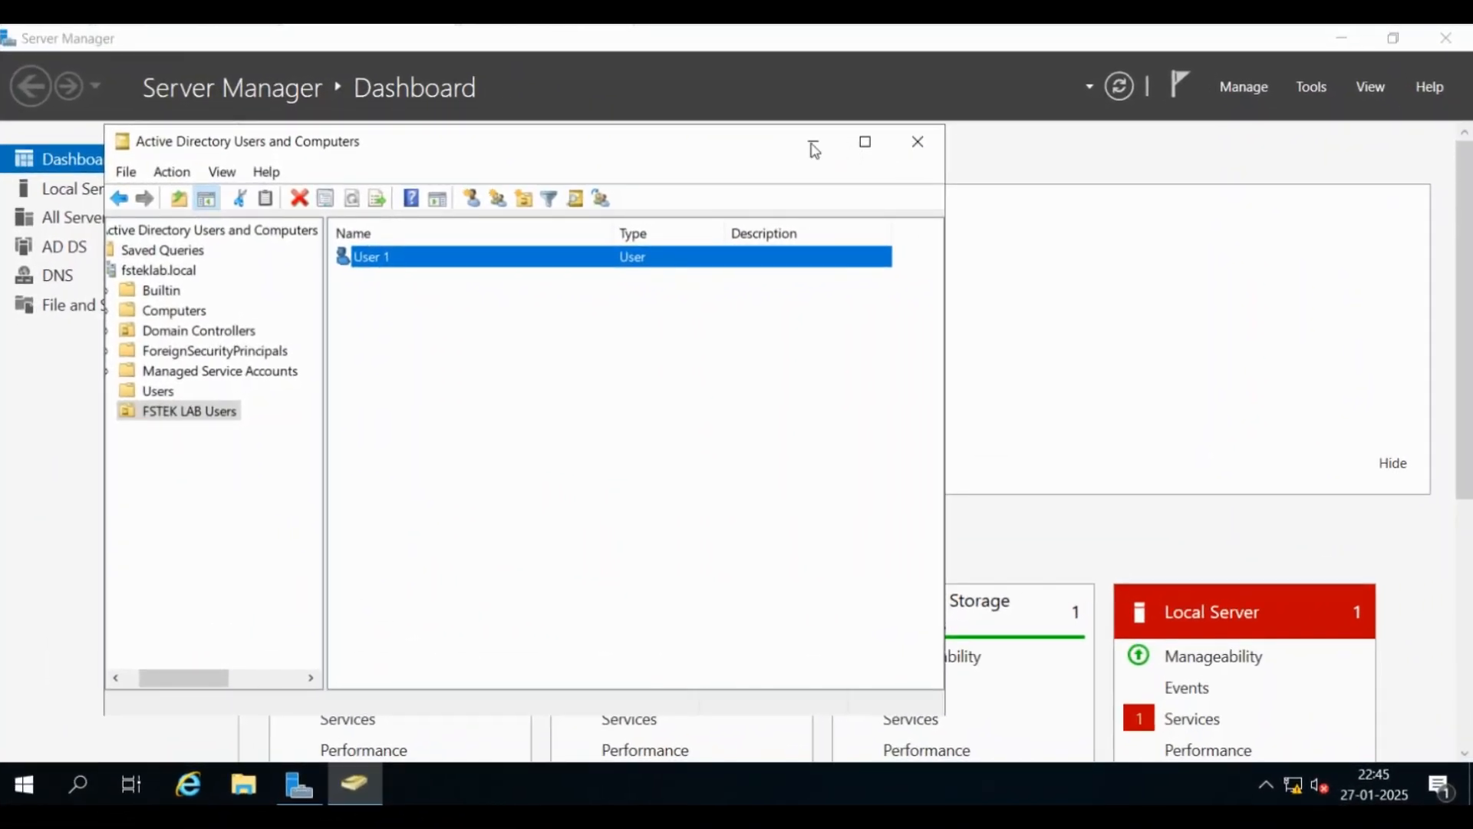
left_click(814, 145)
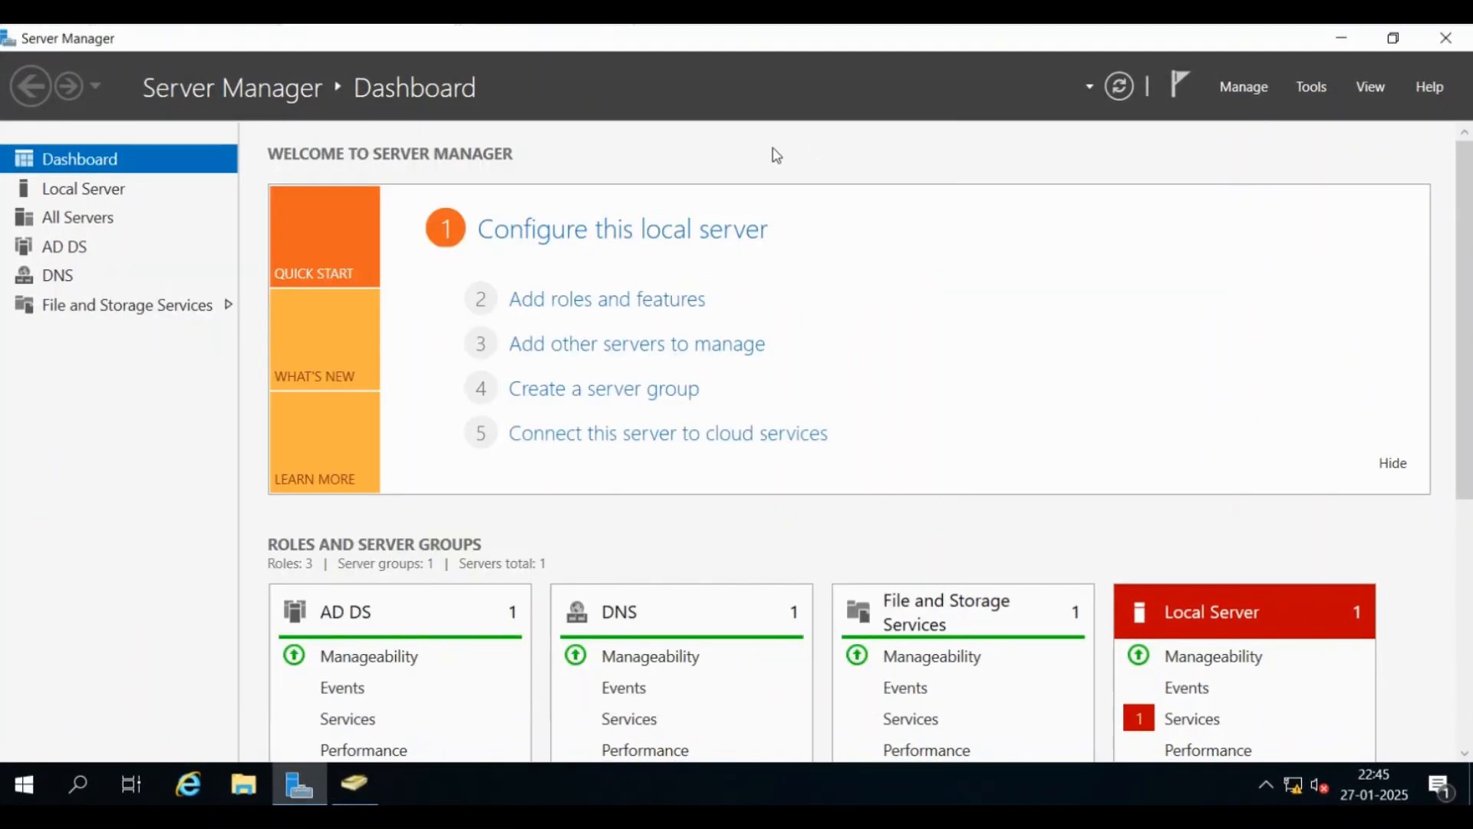
From the Local Server page, bring up the IPv4 settings of the Ethernet0 connection
left_click(114, 192)
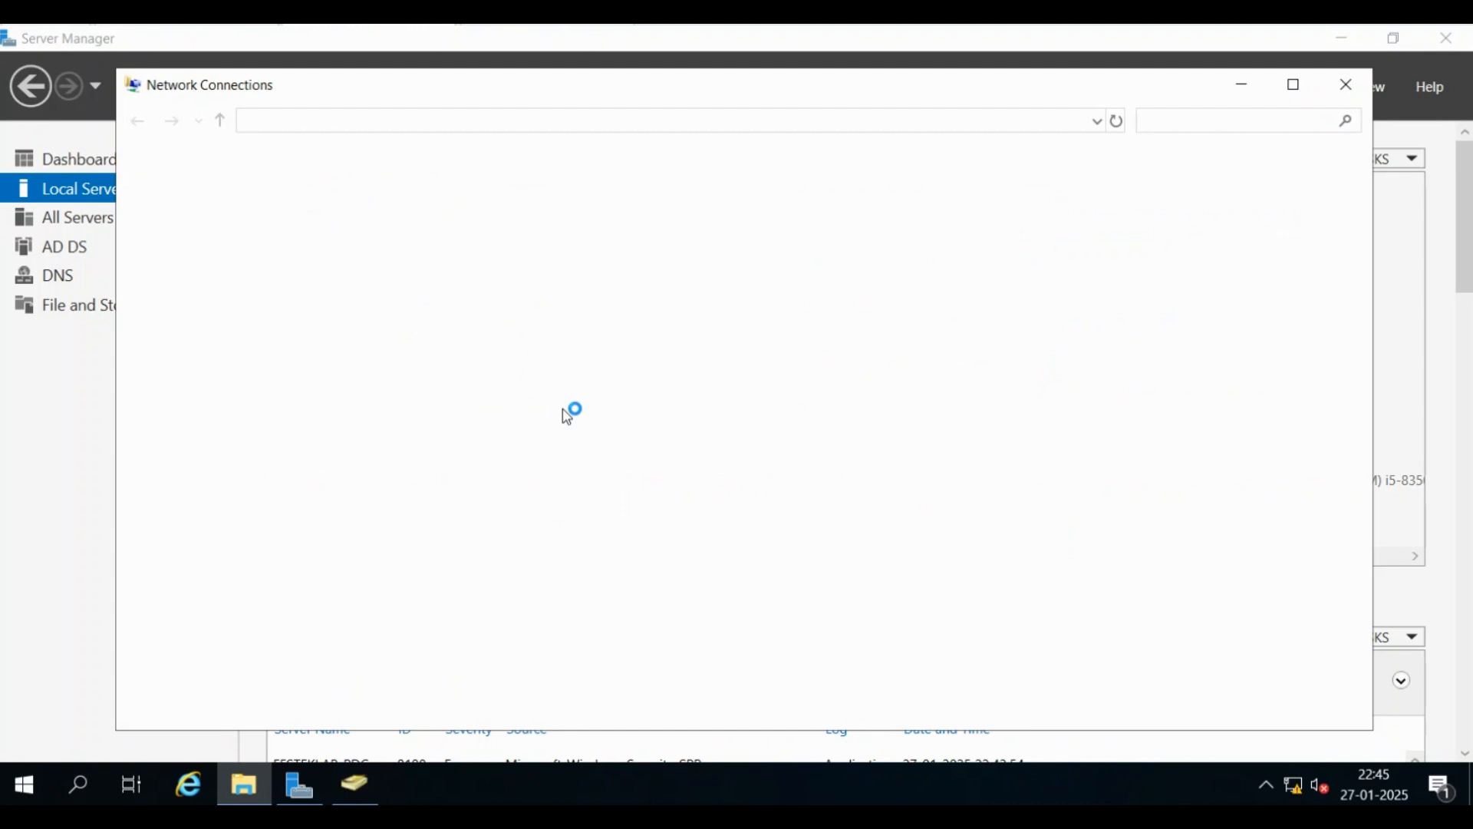
right_click(290, 223)
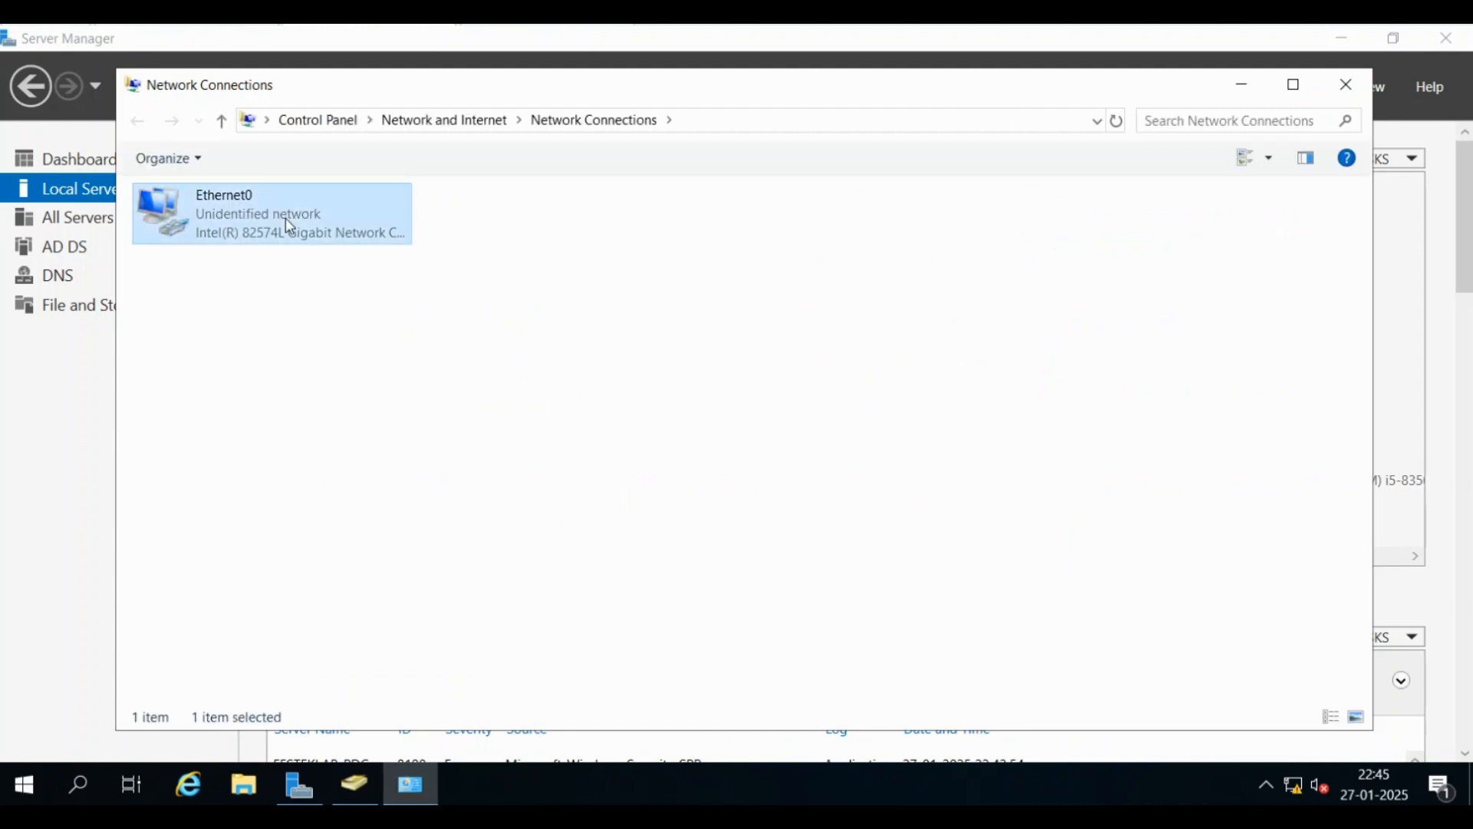
left_click(397, 435)
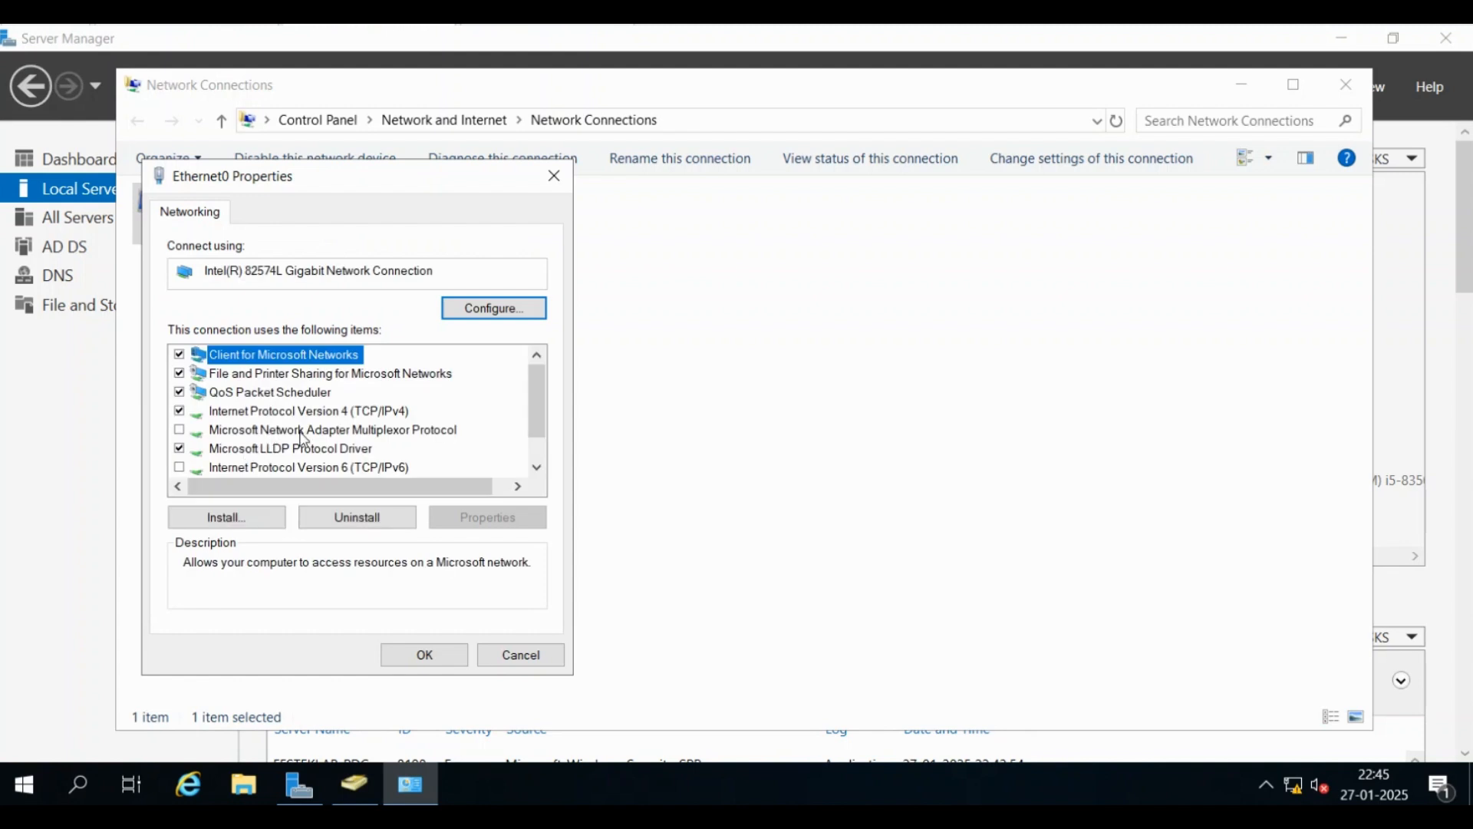
left_click(315, 412)
left_click(506, 522)
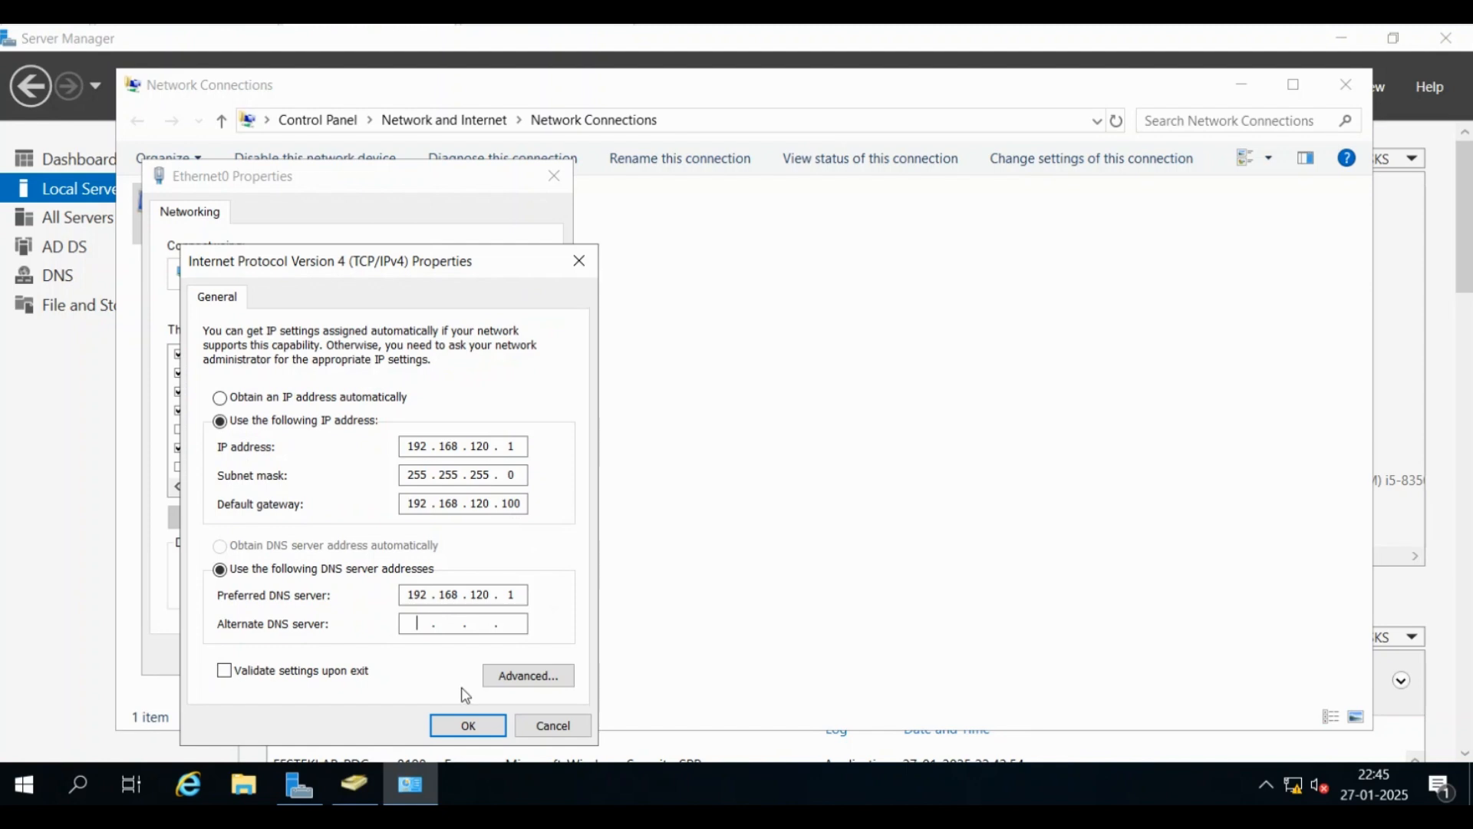
Enter 192.168.120.2 as the alternate DNS server, apply it, and close Network Connections
type("2 . 168 . 120 . 2")
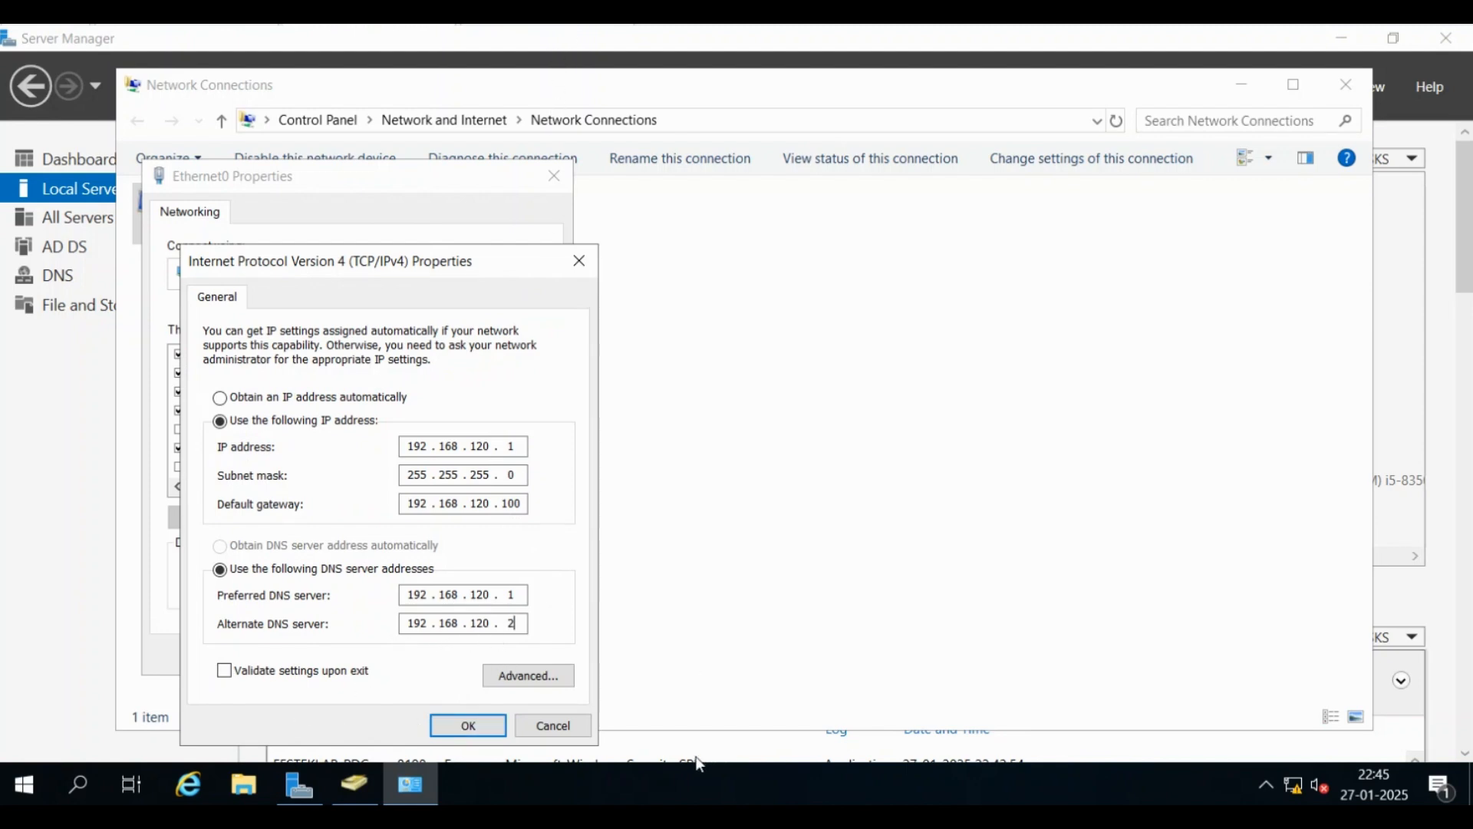
left_click(475, 726)
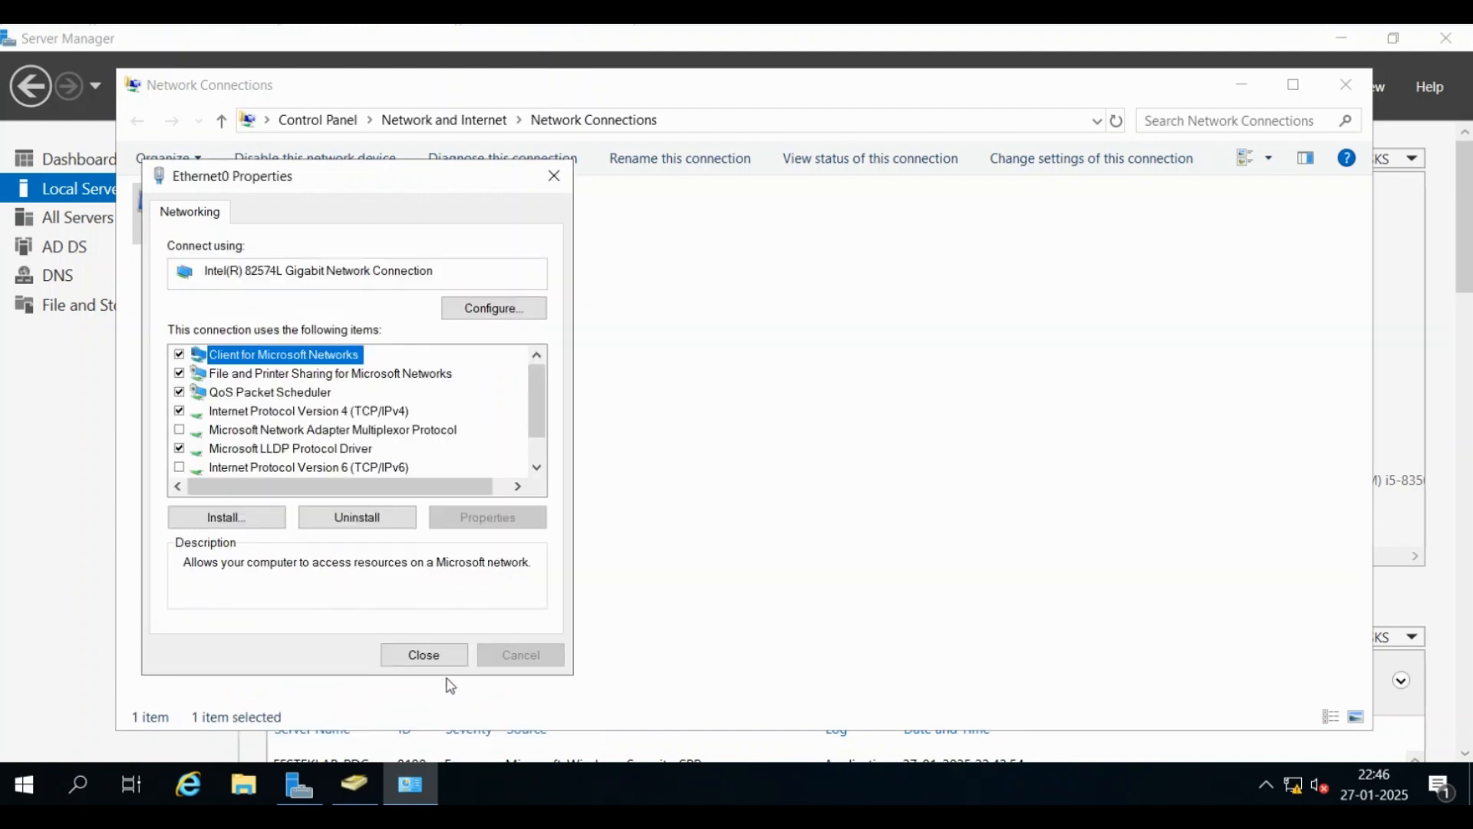
left_click(427, 654)
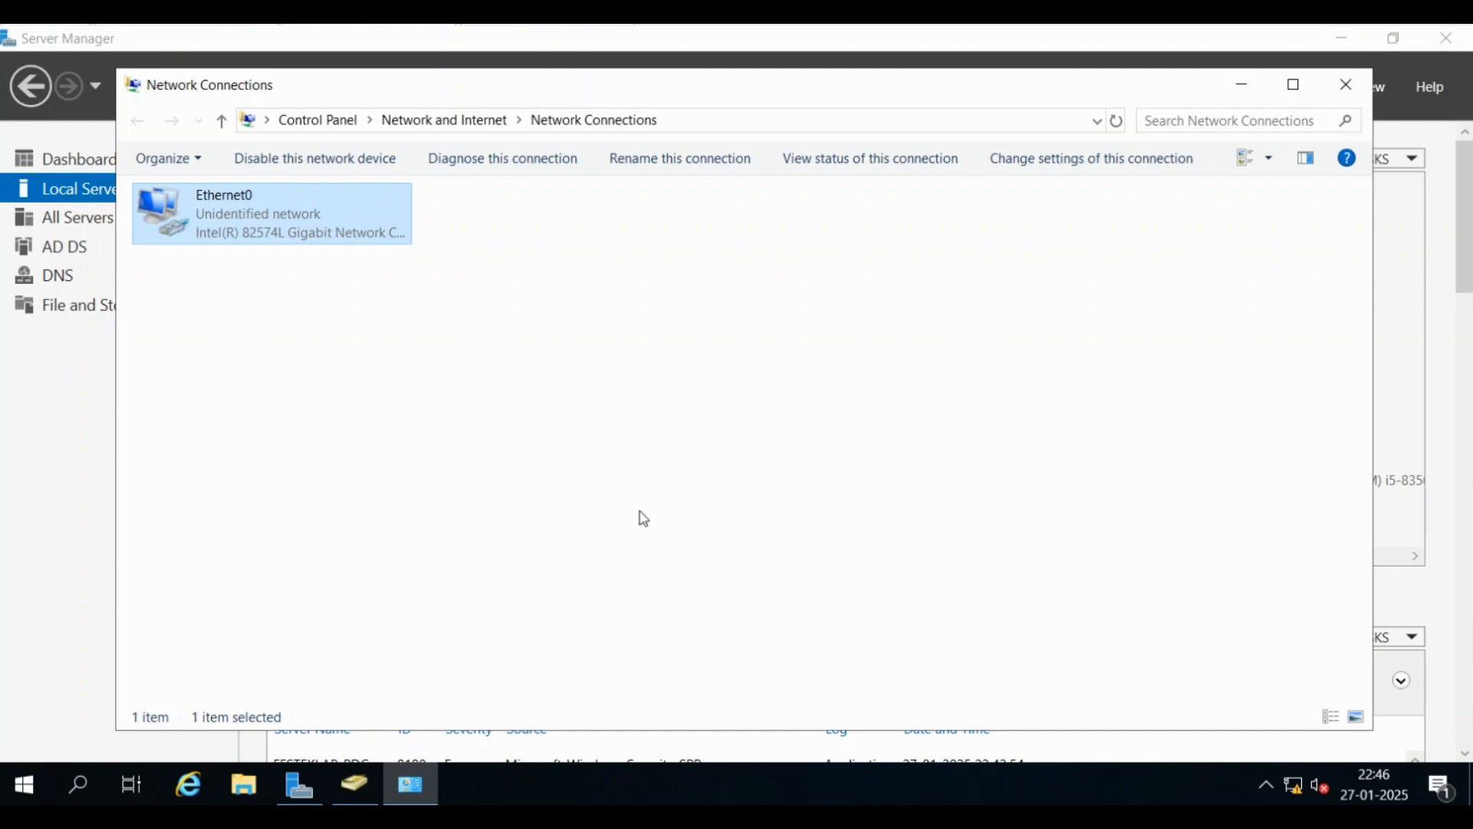
left_click(1352, 79)
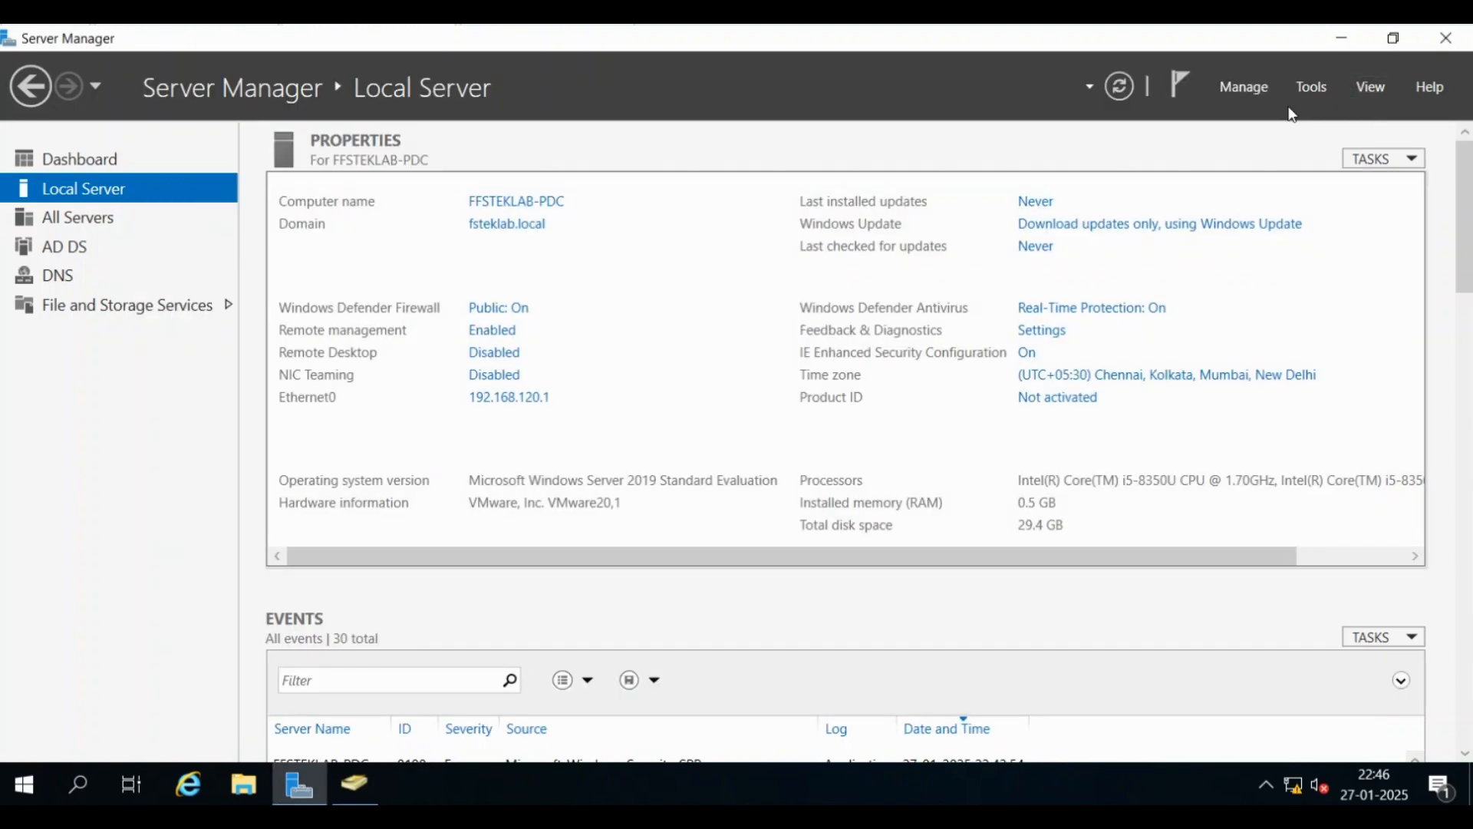